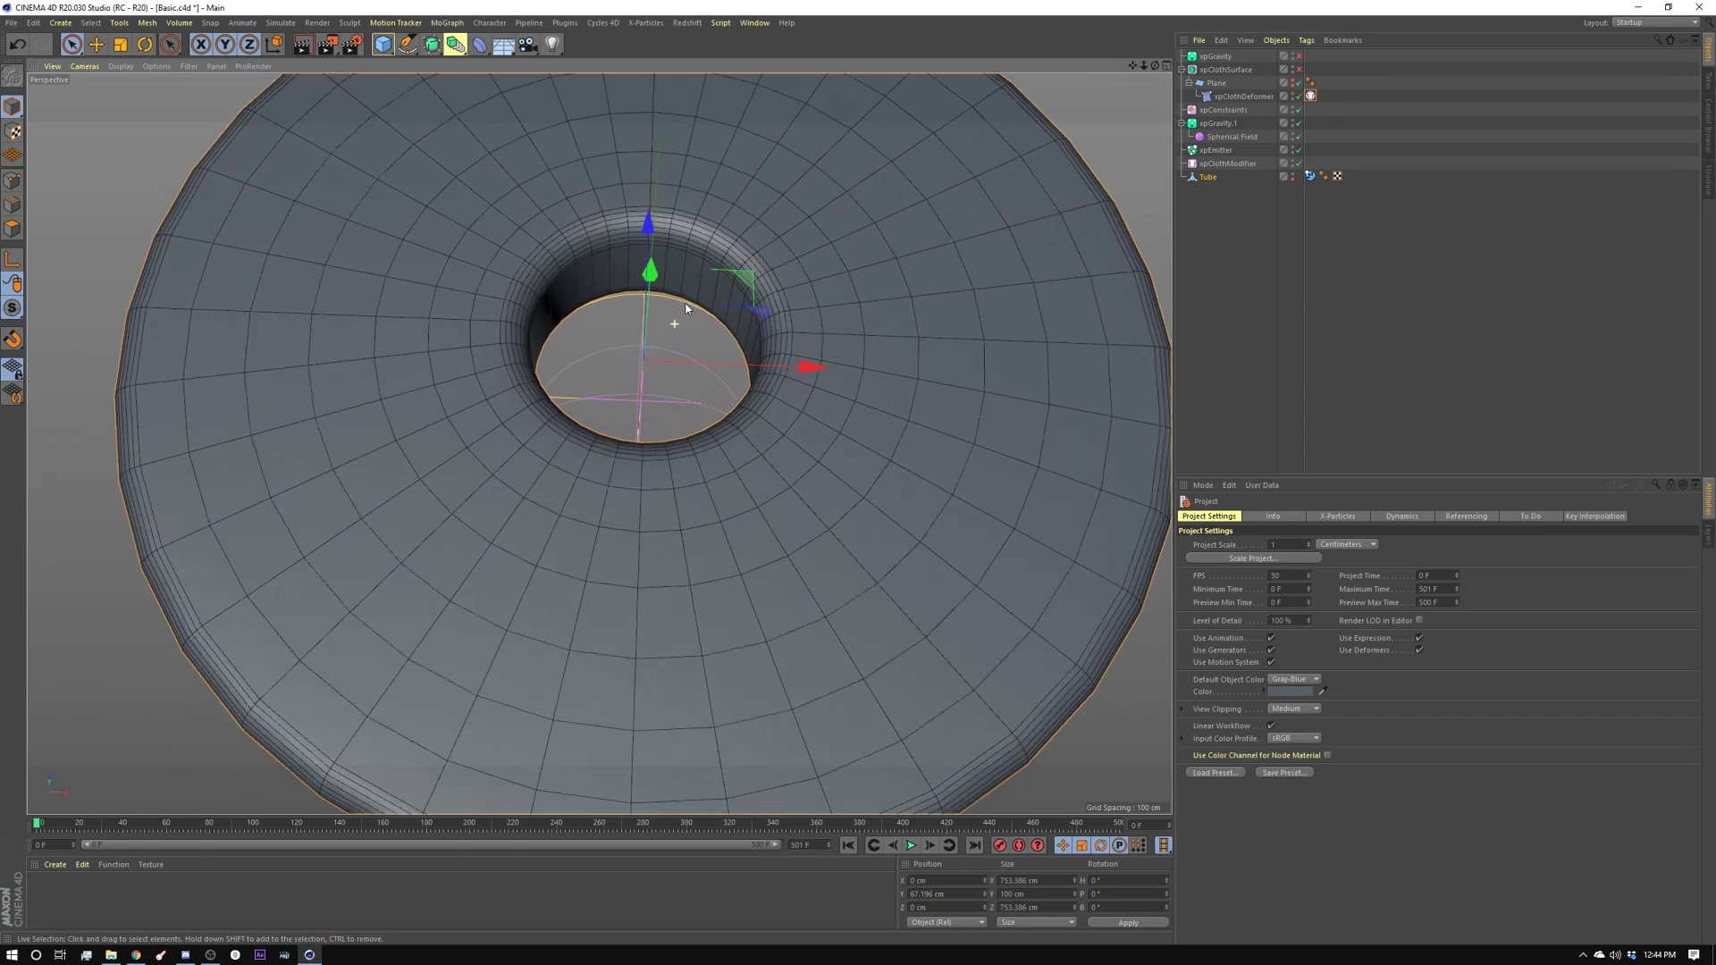
Orbit the viewport around the tube's central hole in the Basic.c4d scene
alt+drag(682, 313, 881, 241)
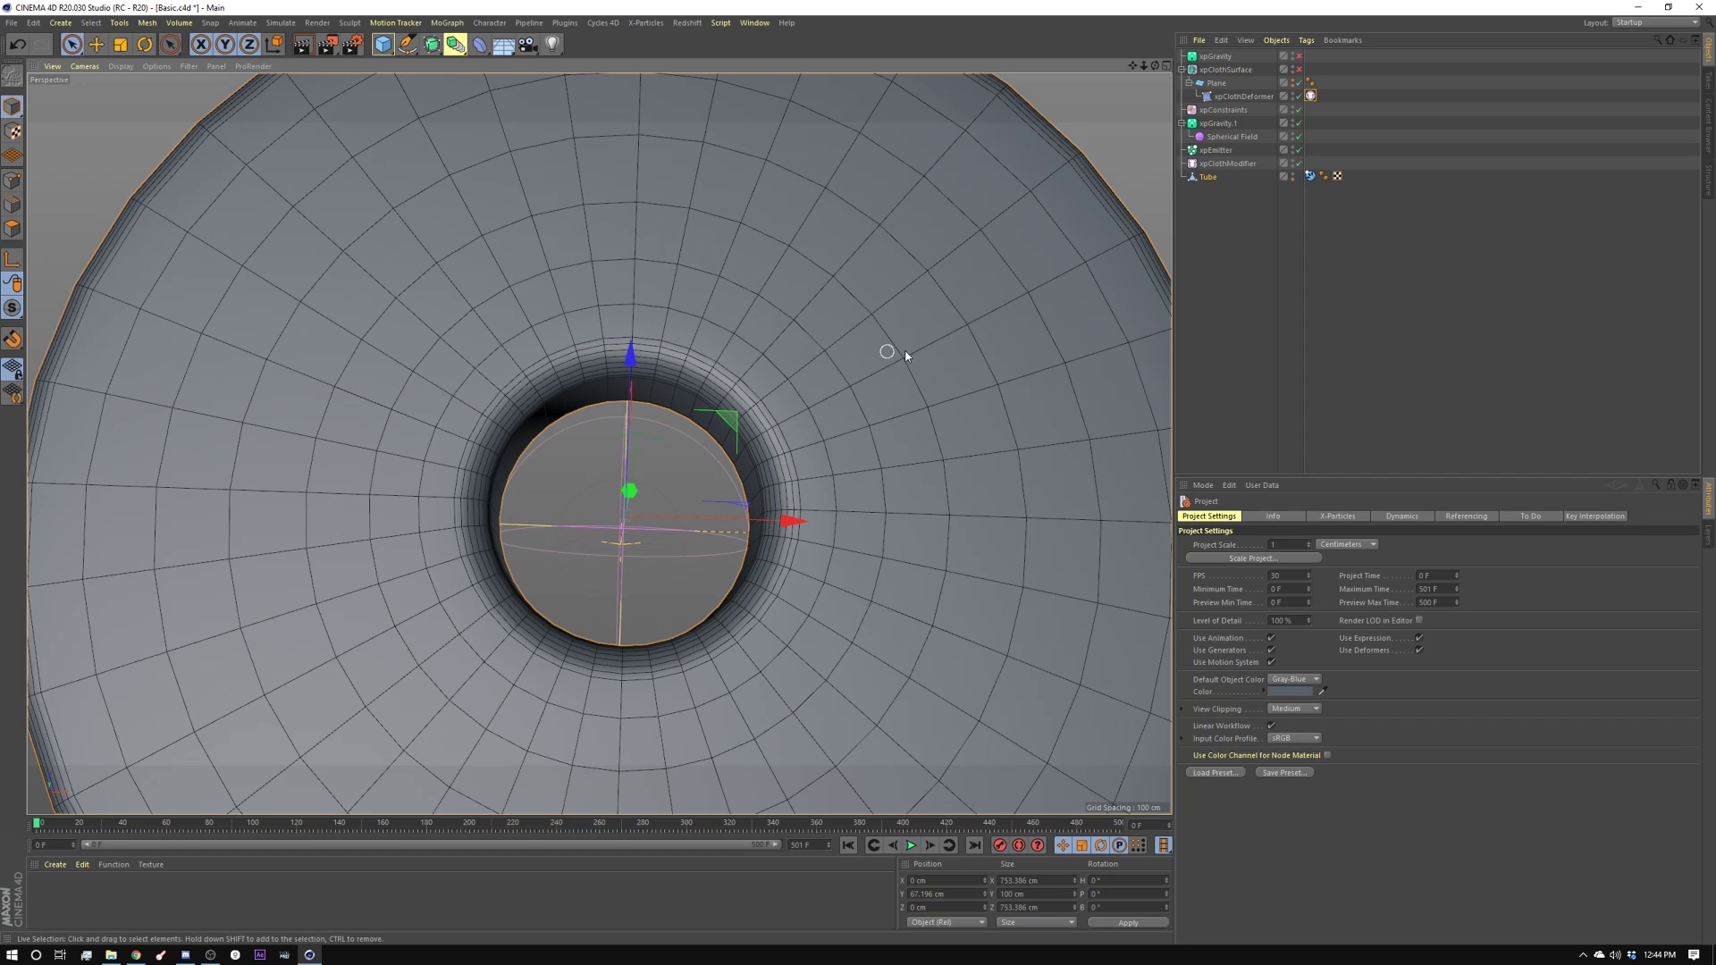
Orbit above the tube and select the Plane to show its 400 × 400 cm, 40 × 40 segment settings
click(1246, 207)
click(1293, 82)
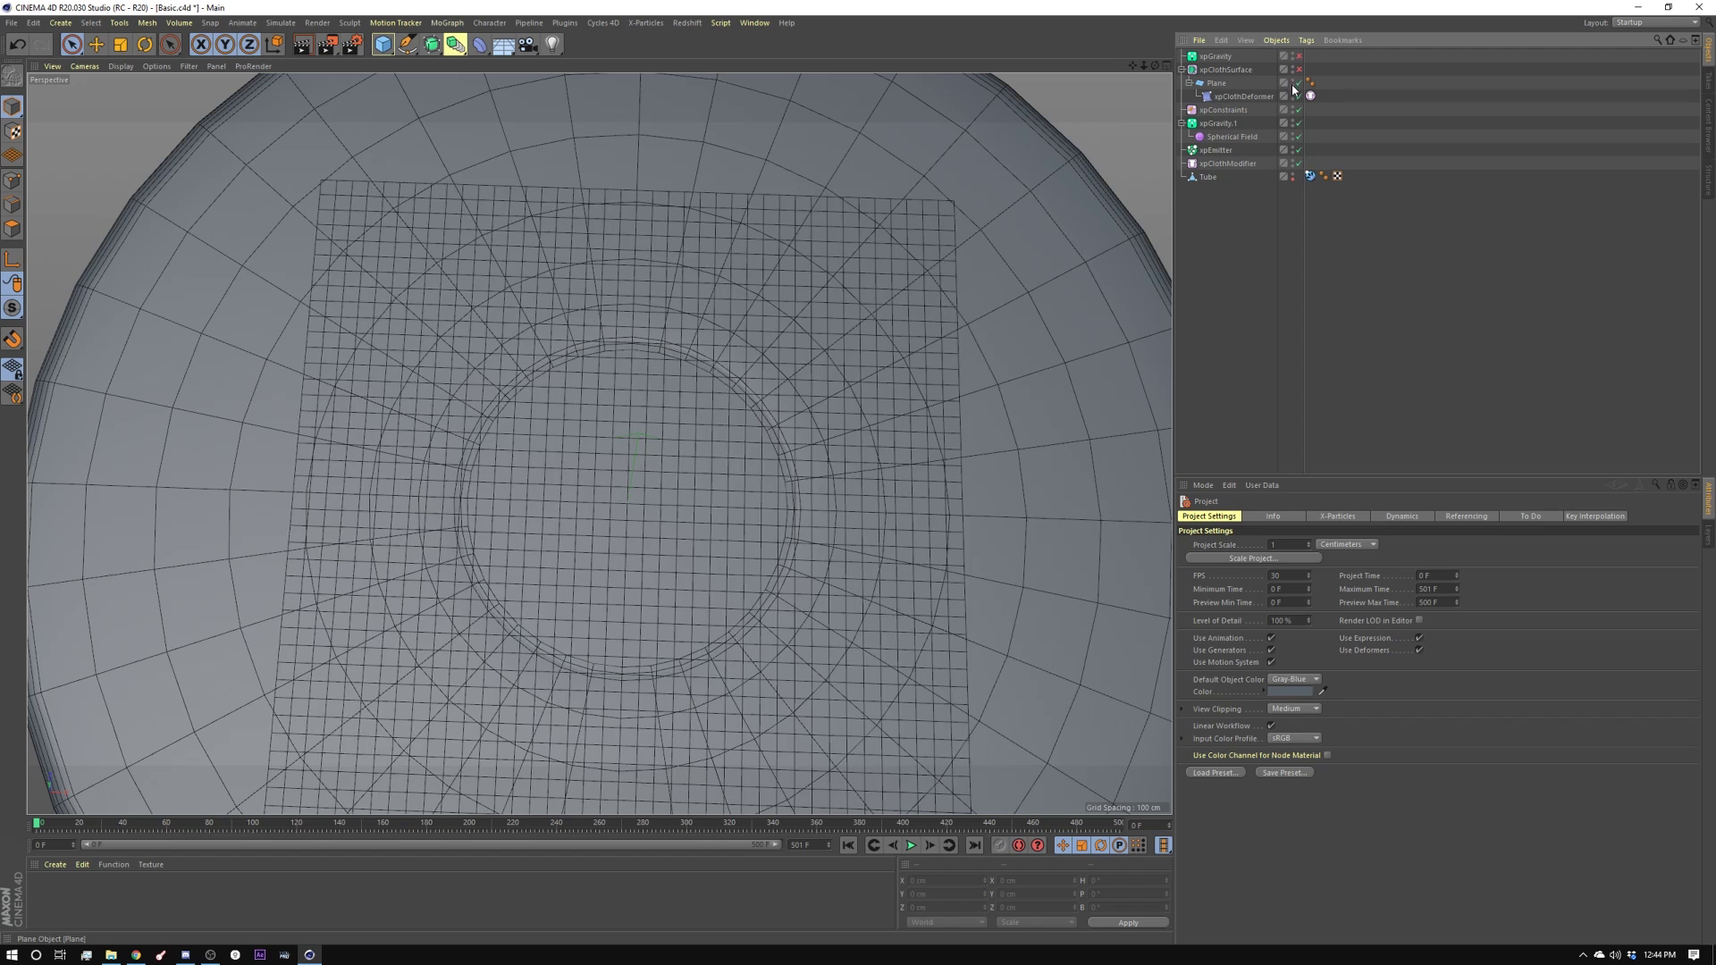
alt+drag(1055, 268, 1003, 367)
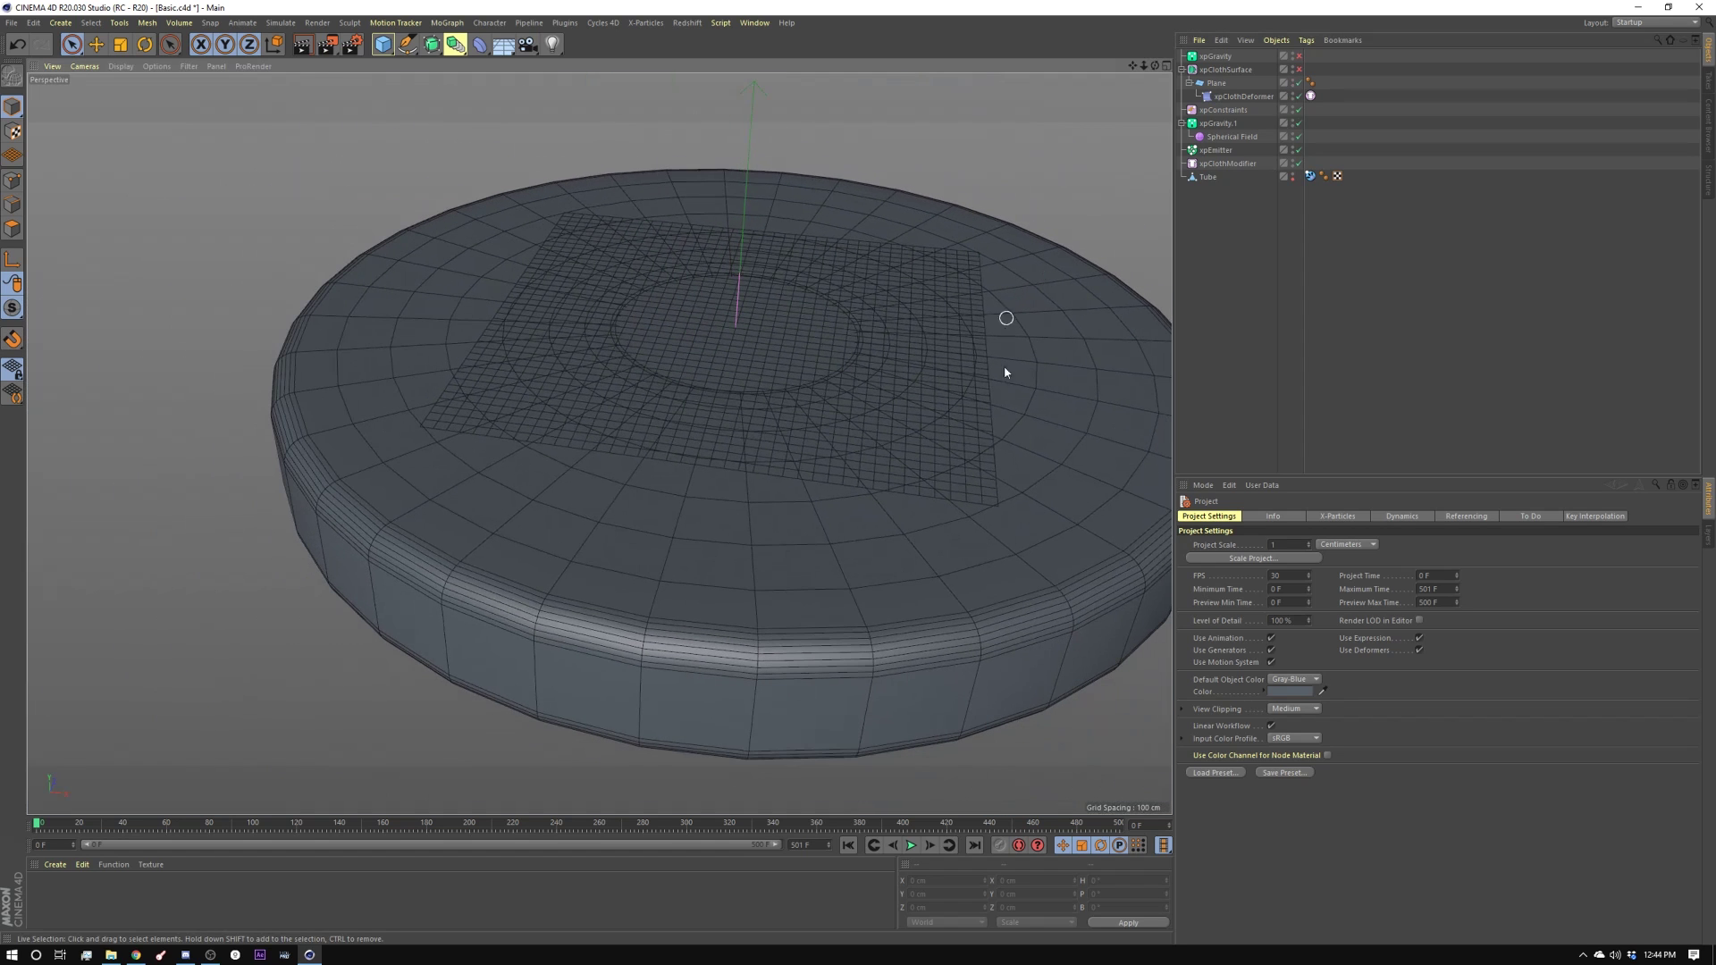
click(593, 629)
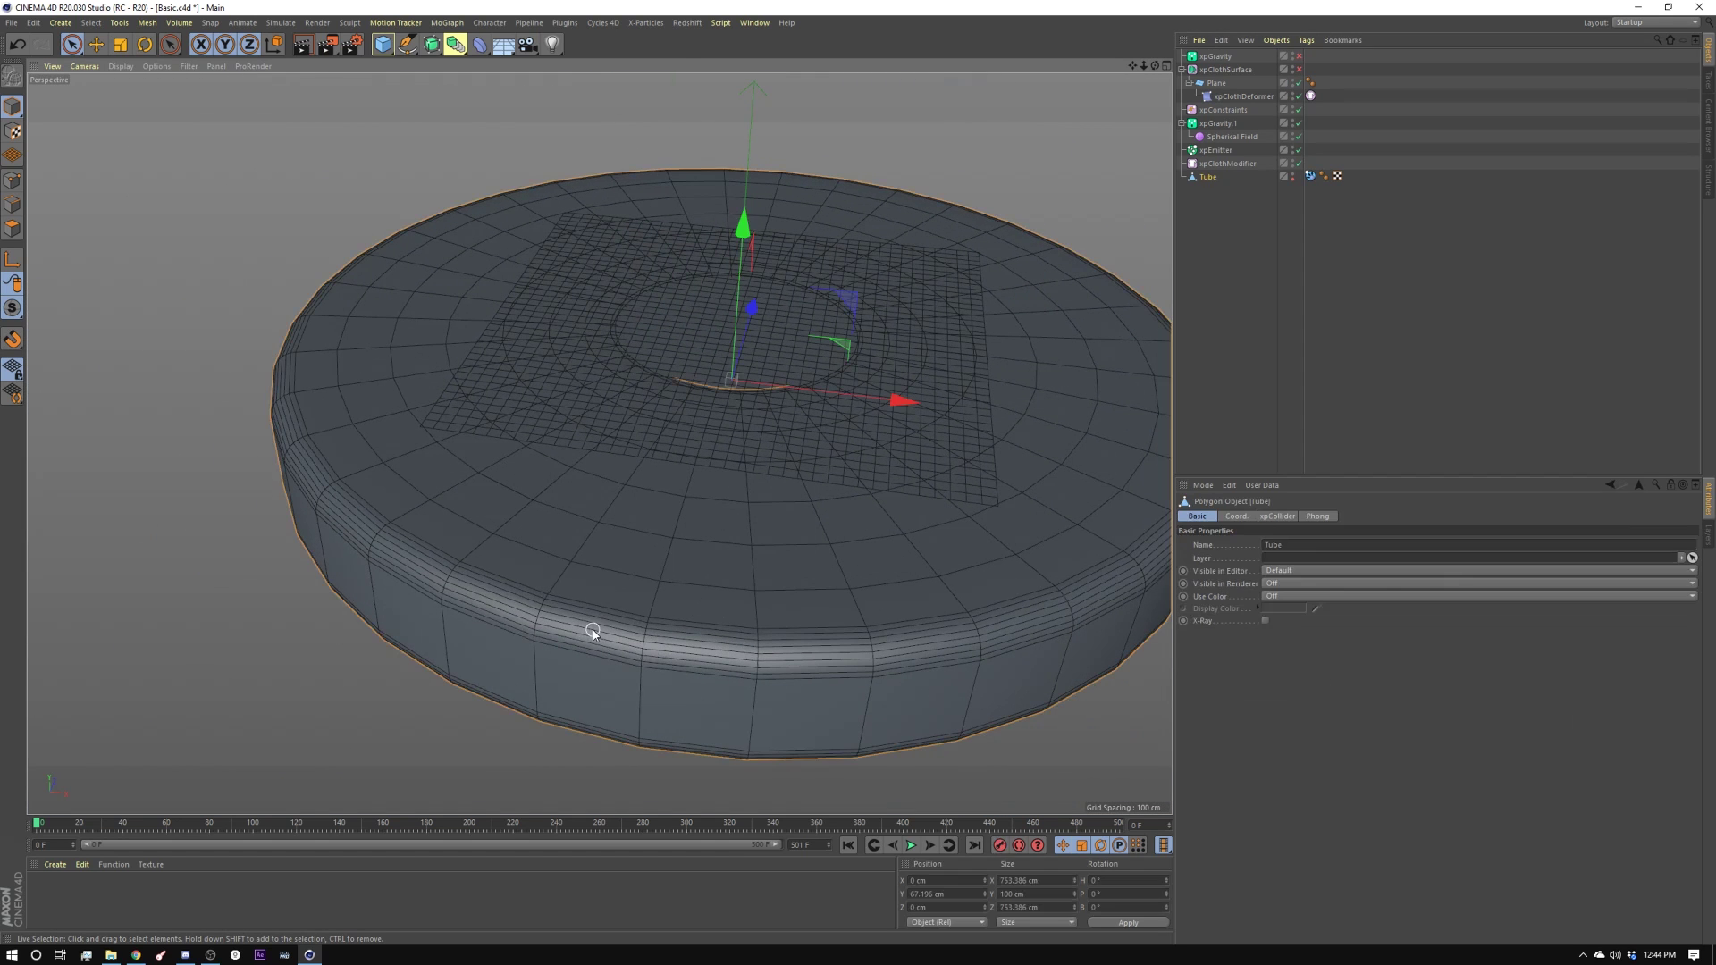
drag(382, 43, 1214, 190)
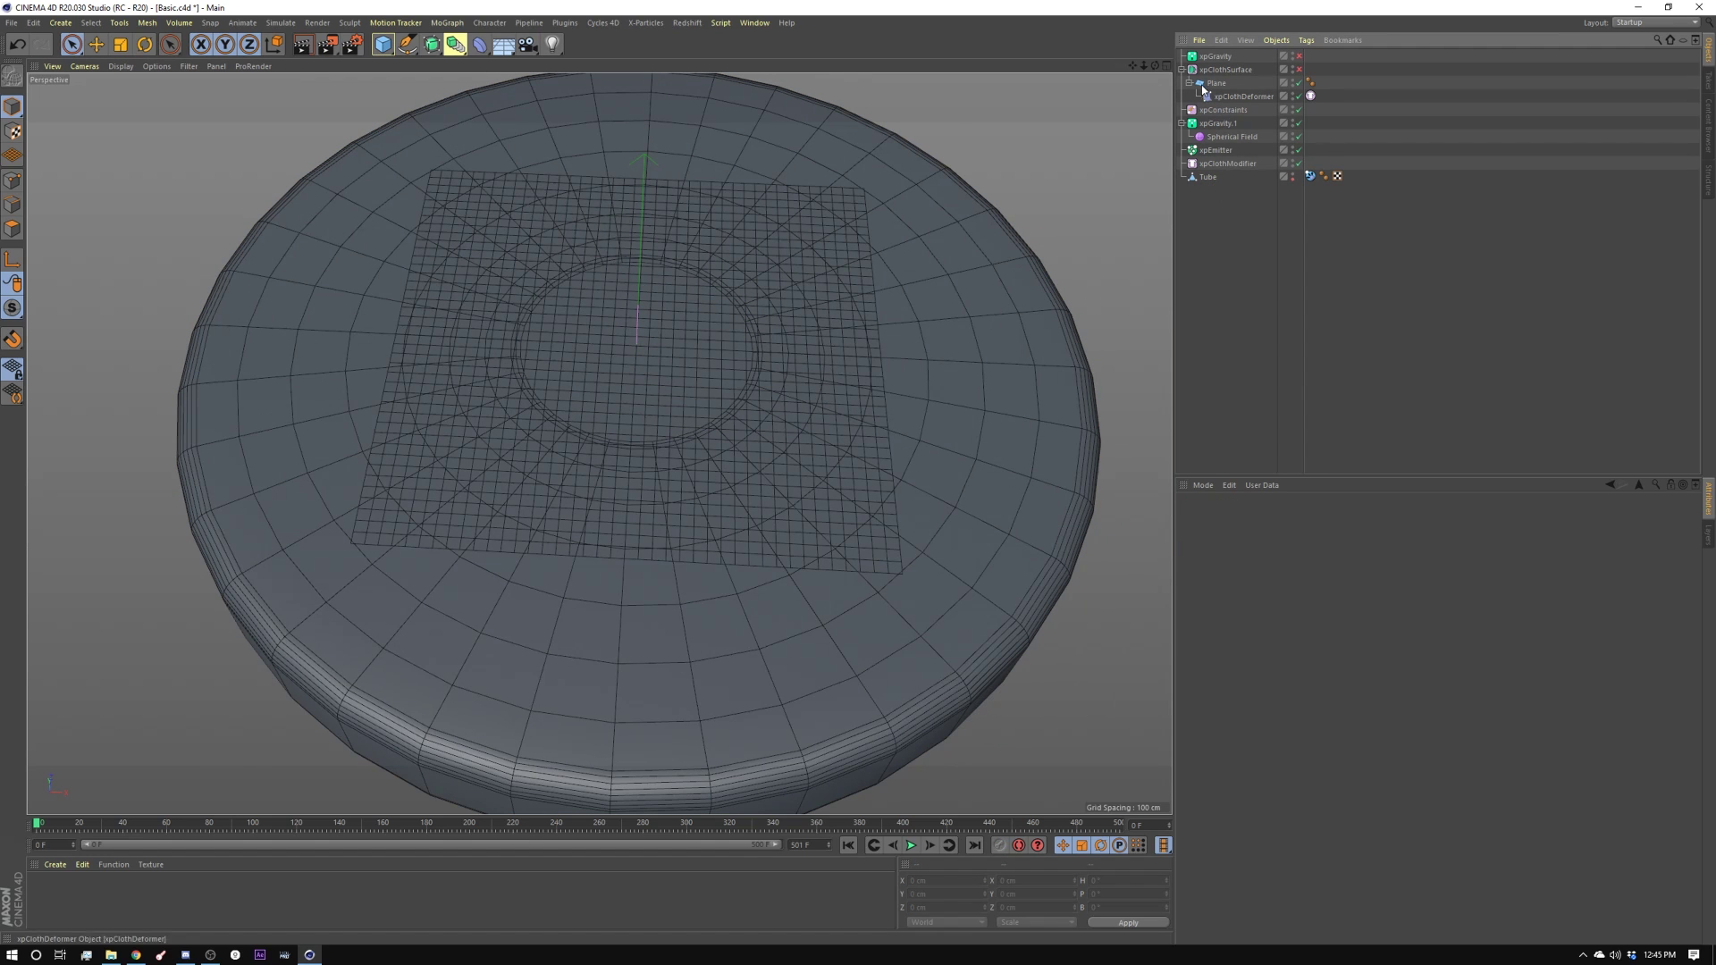
click(1214, 83)
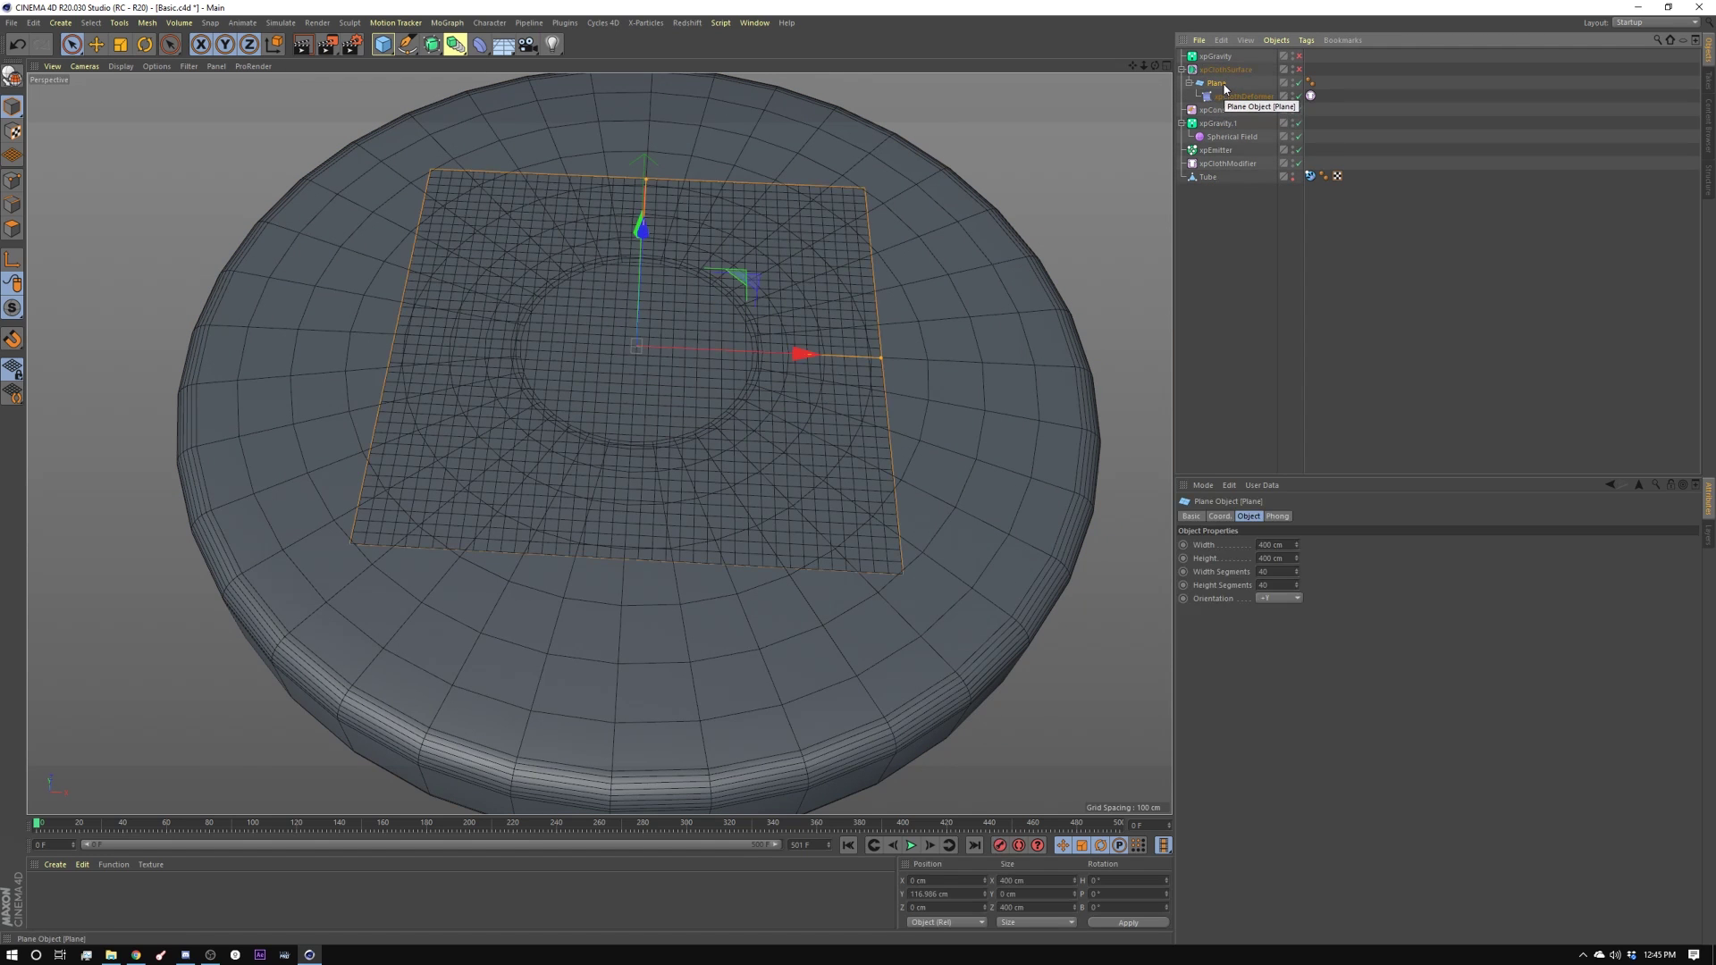
click(643, 23)
mouse_move(670, 119)
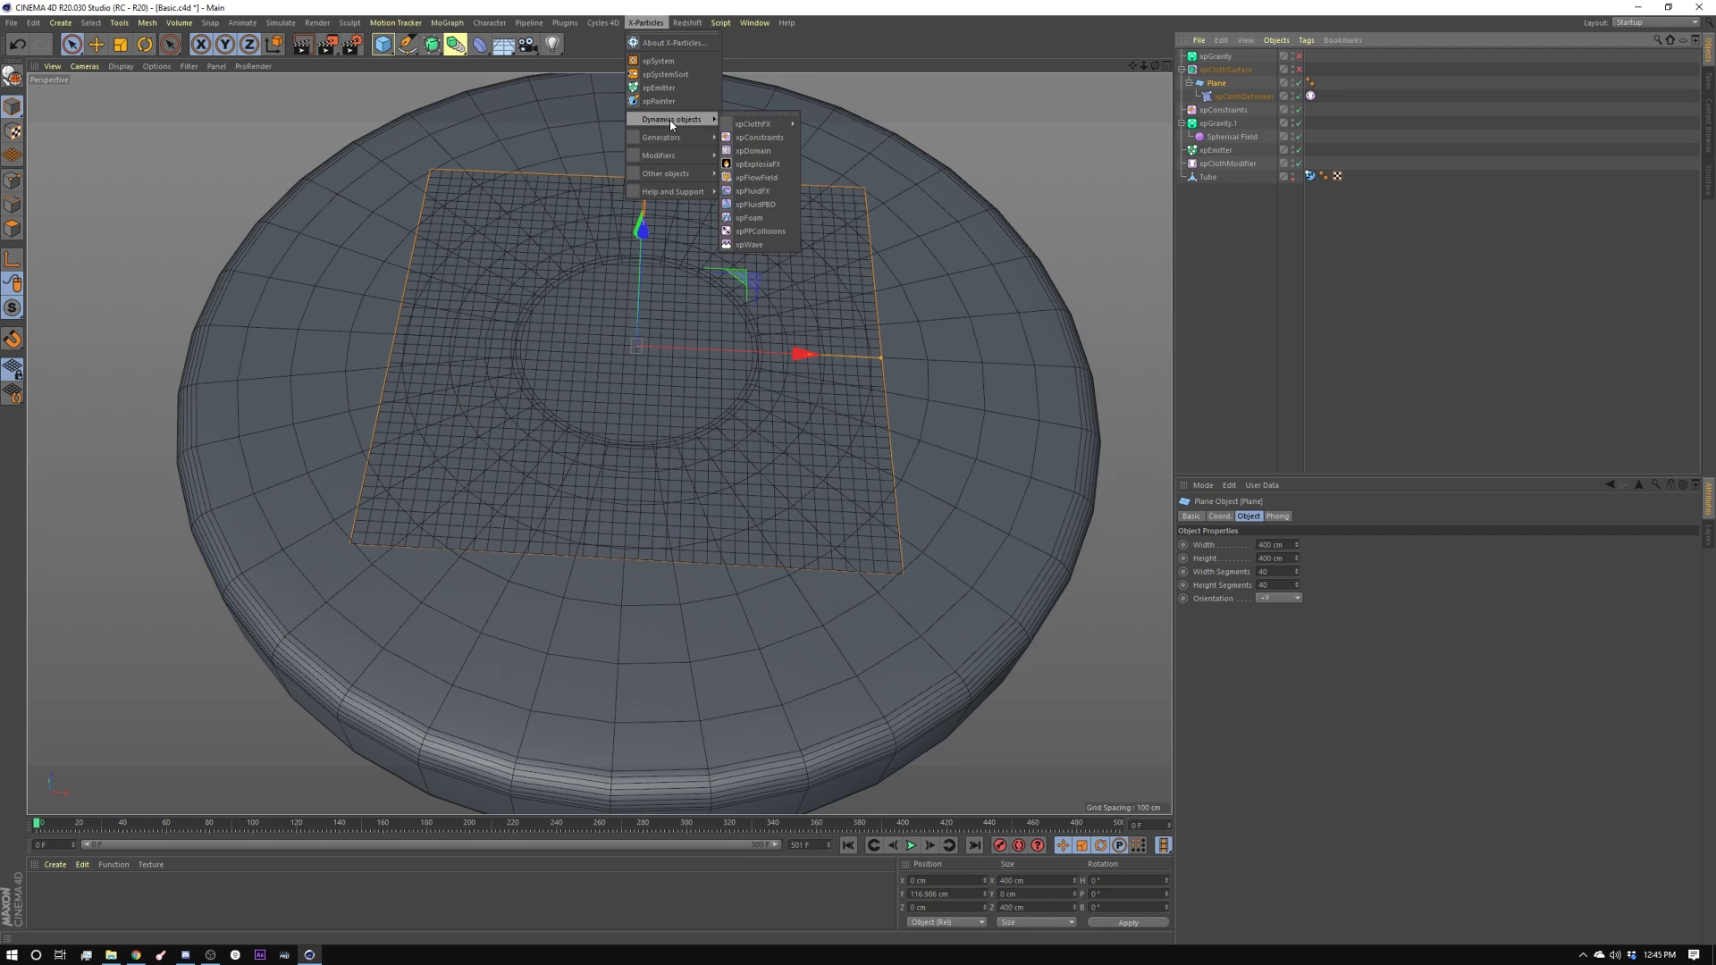
mouse_move(747, 126)
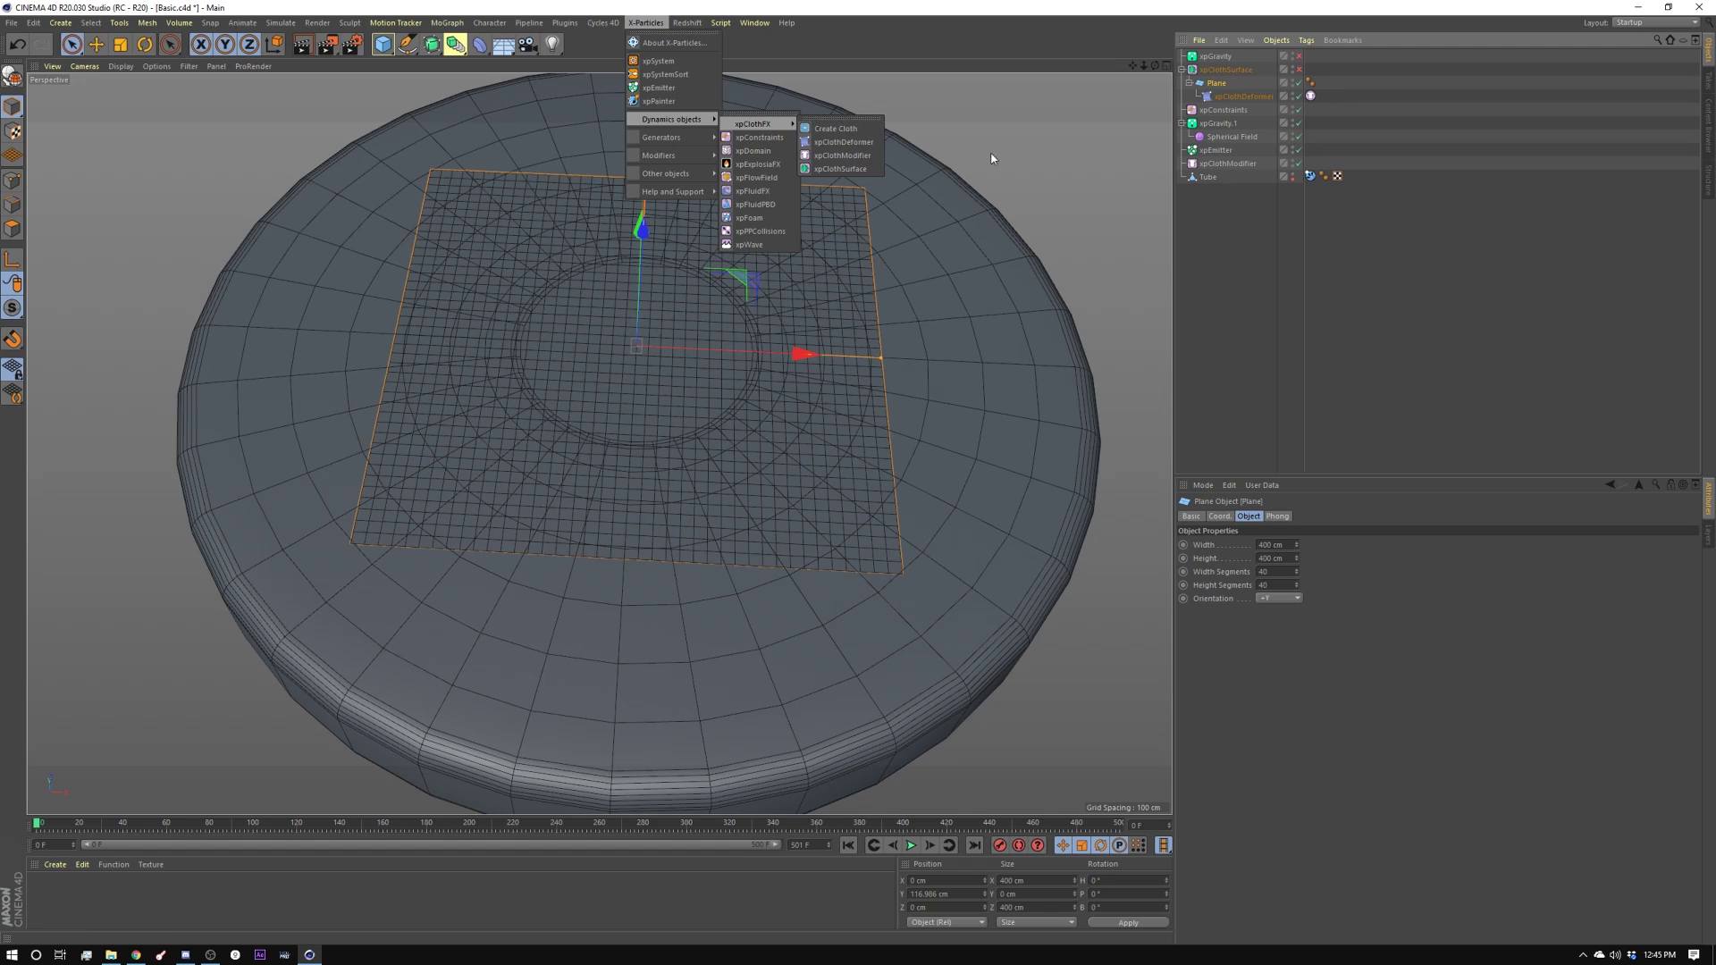
click(1259, 230)
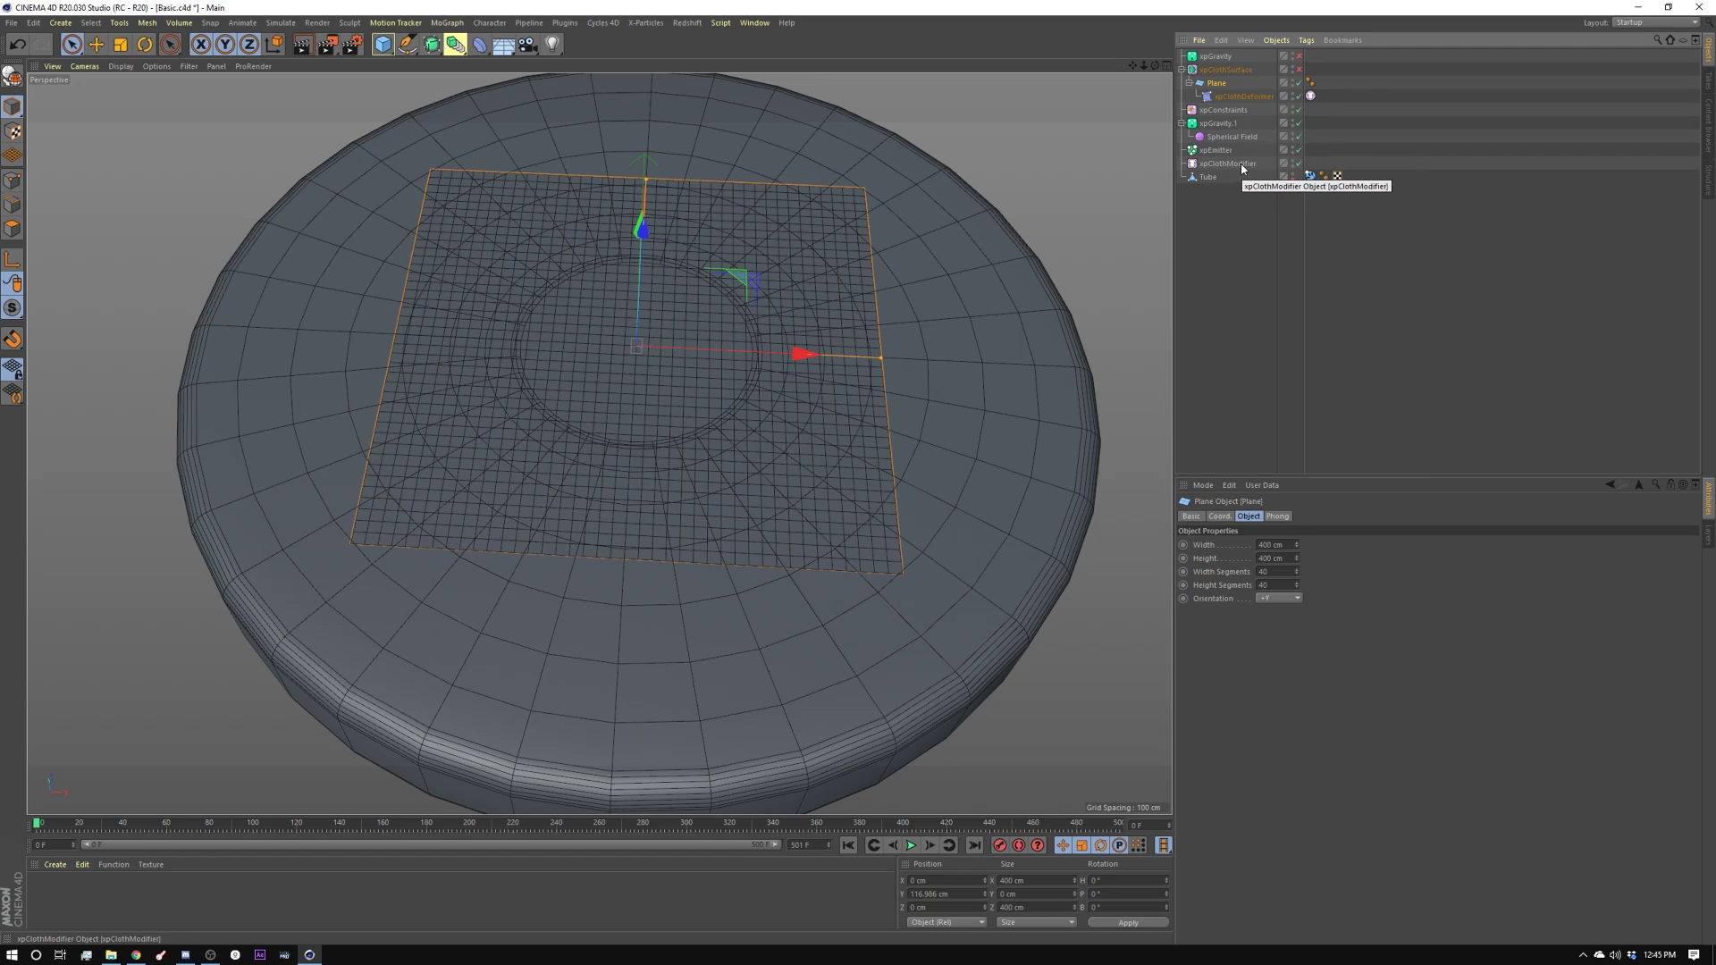
click(1290, 195)
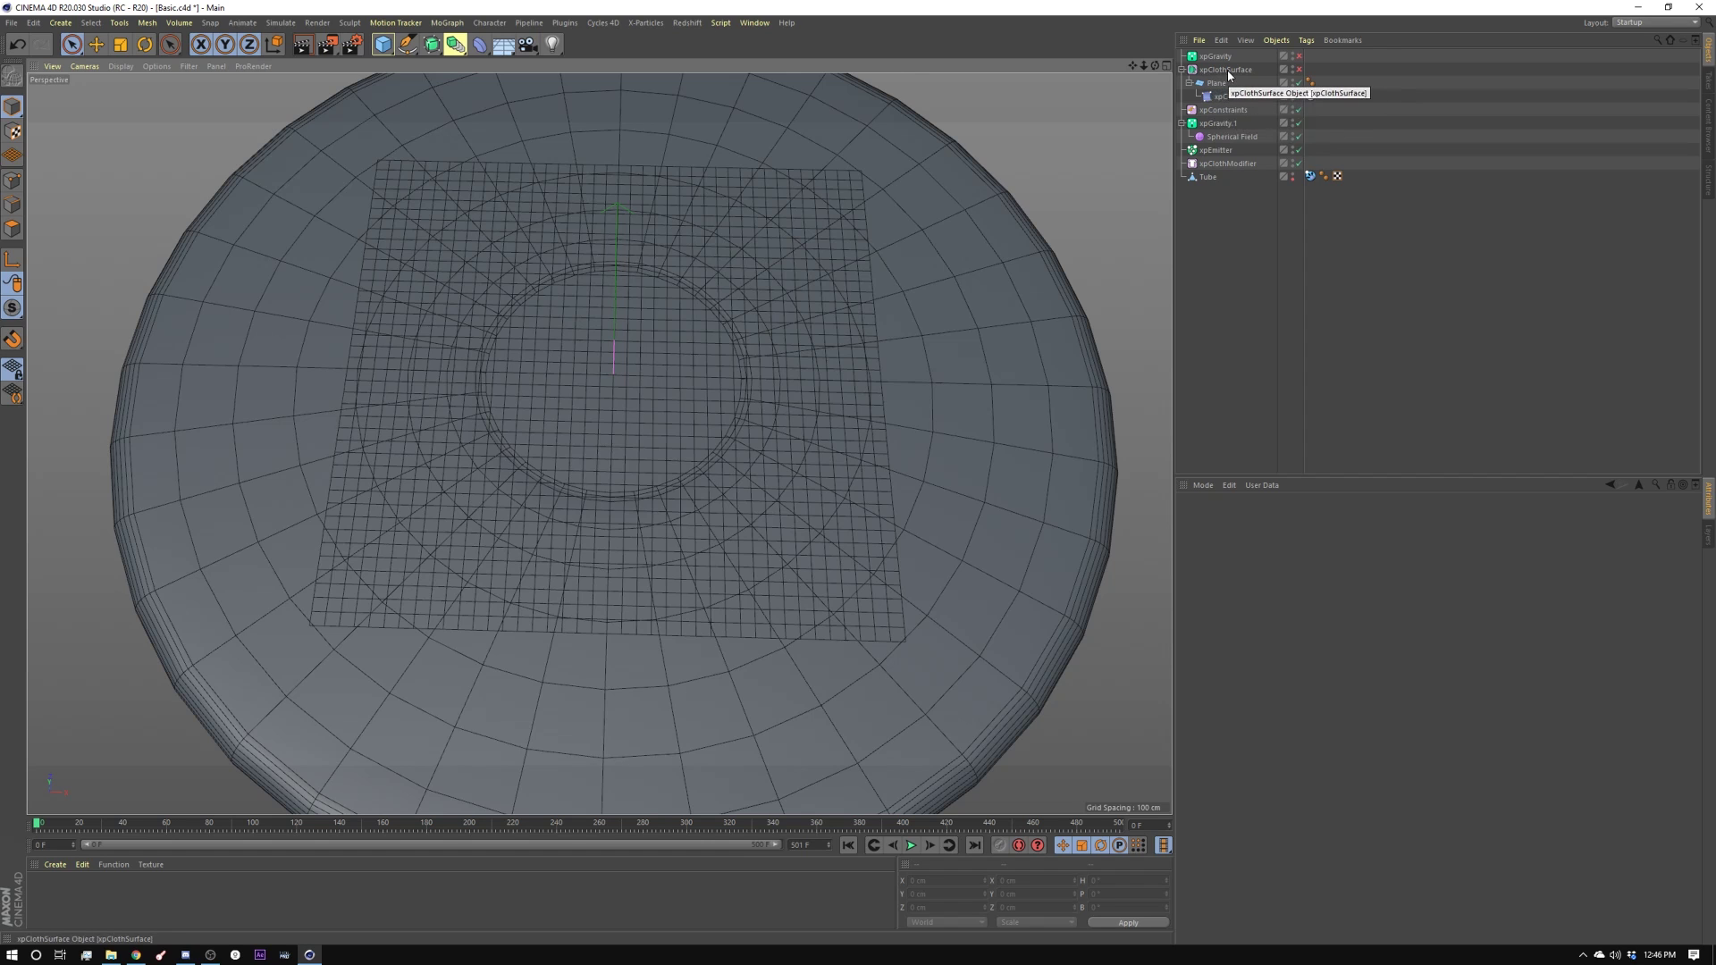
click(1242, 83)
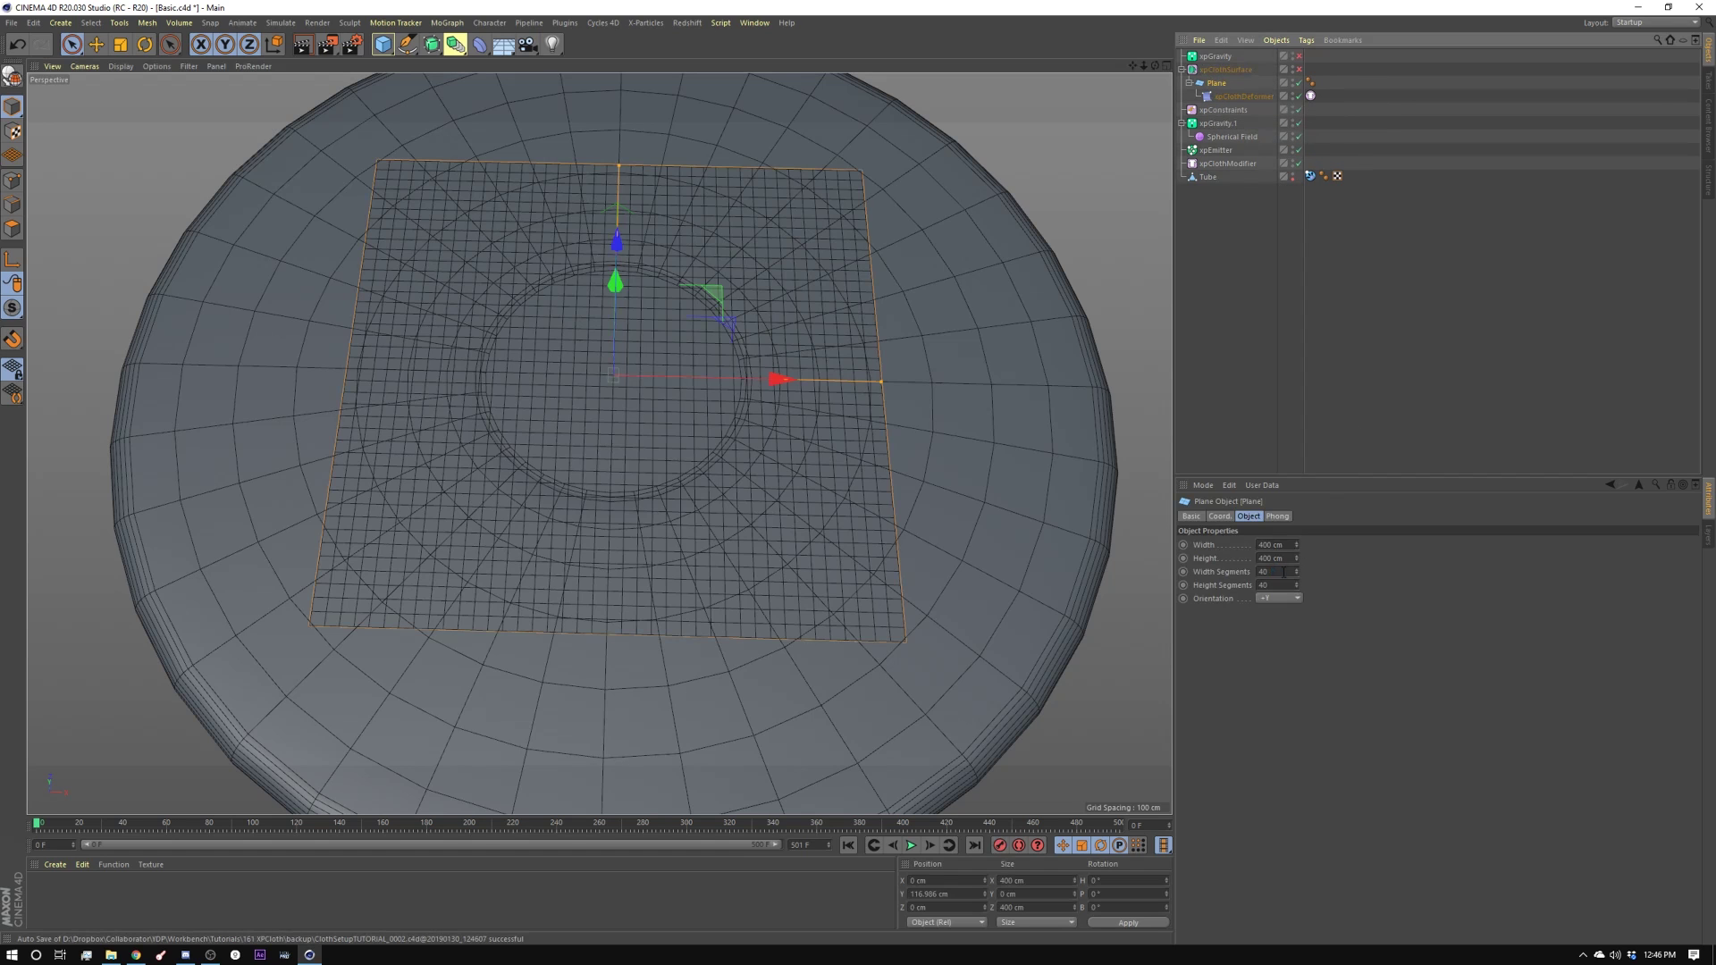
double_click(1264, 572)
key(Tab)
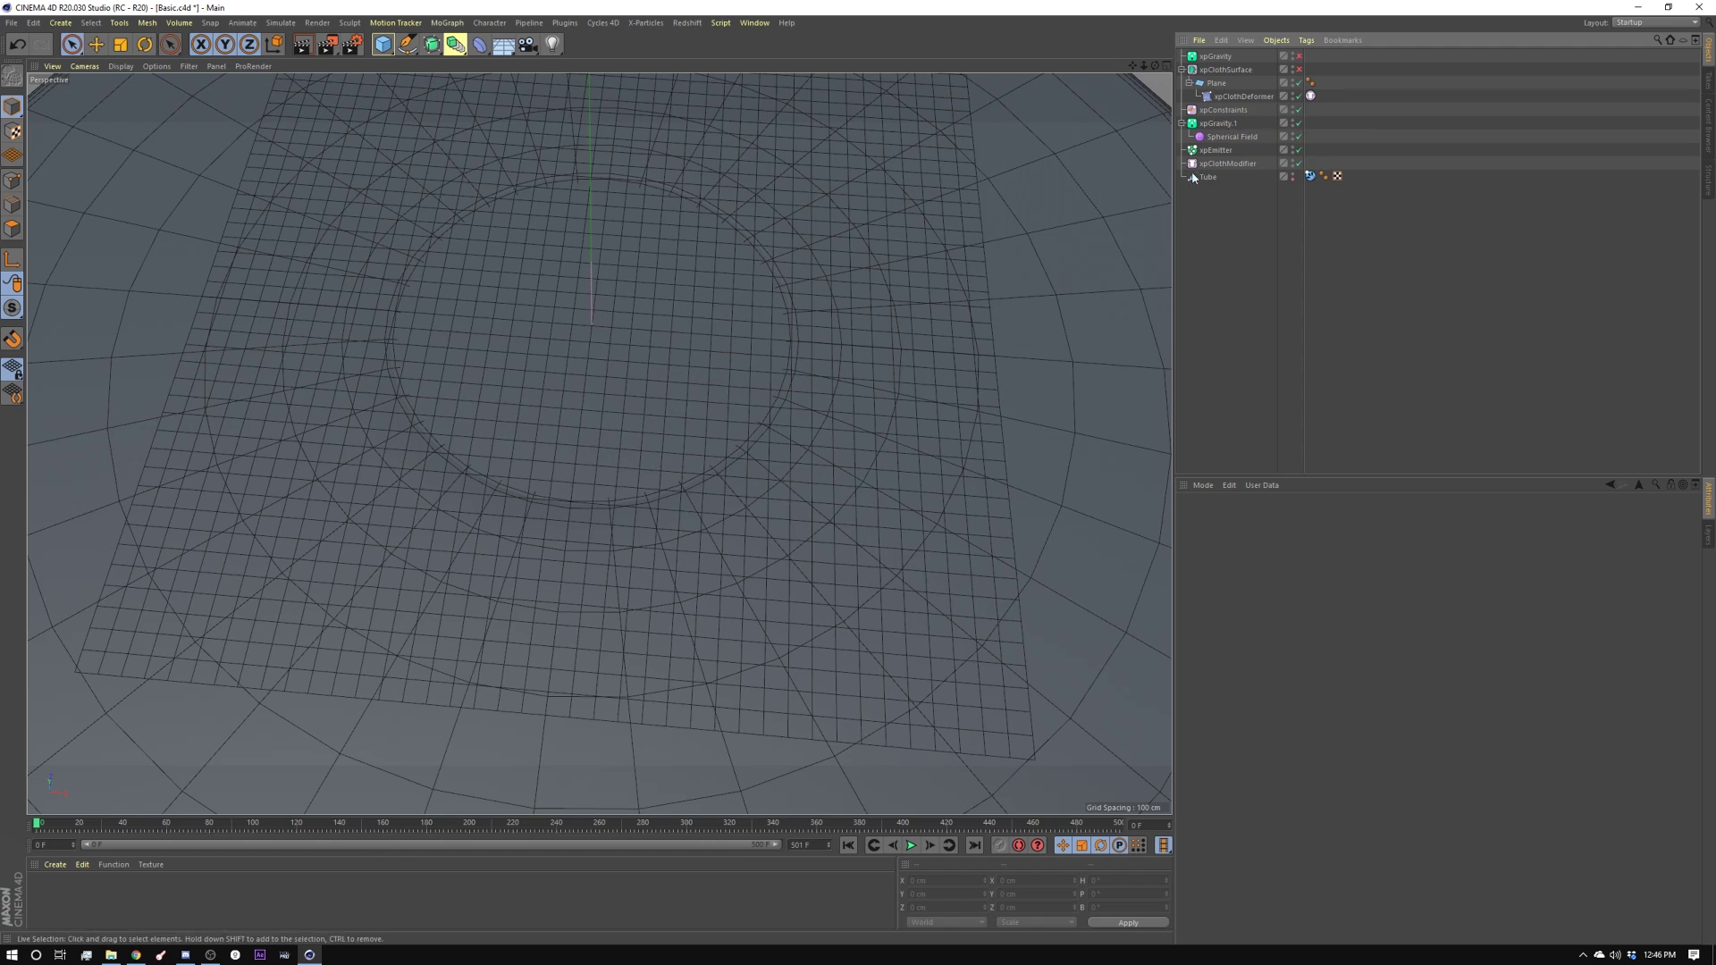
click(1237, 95)
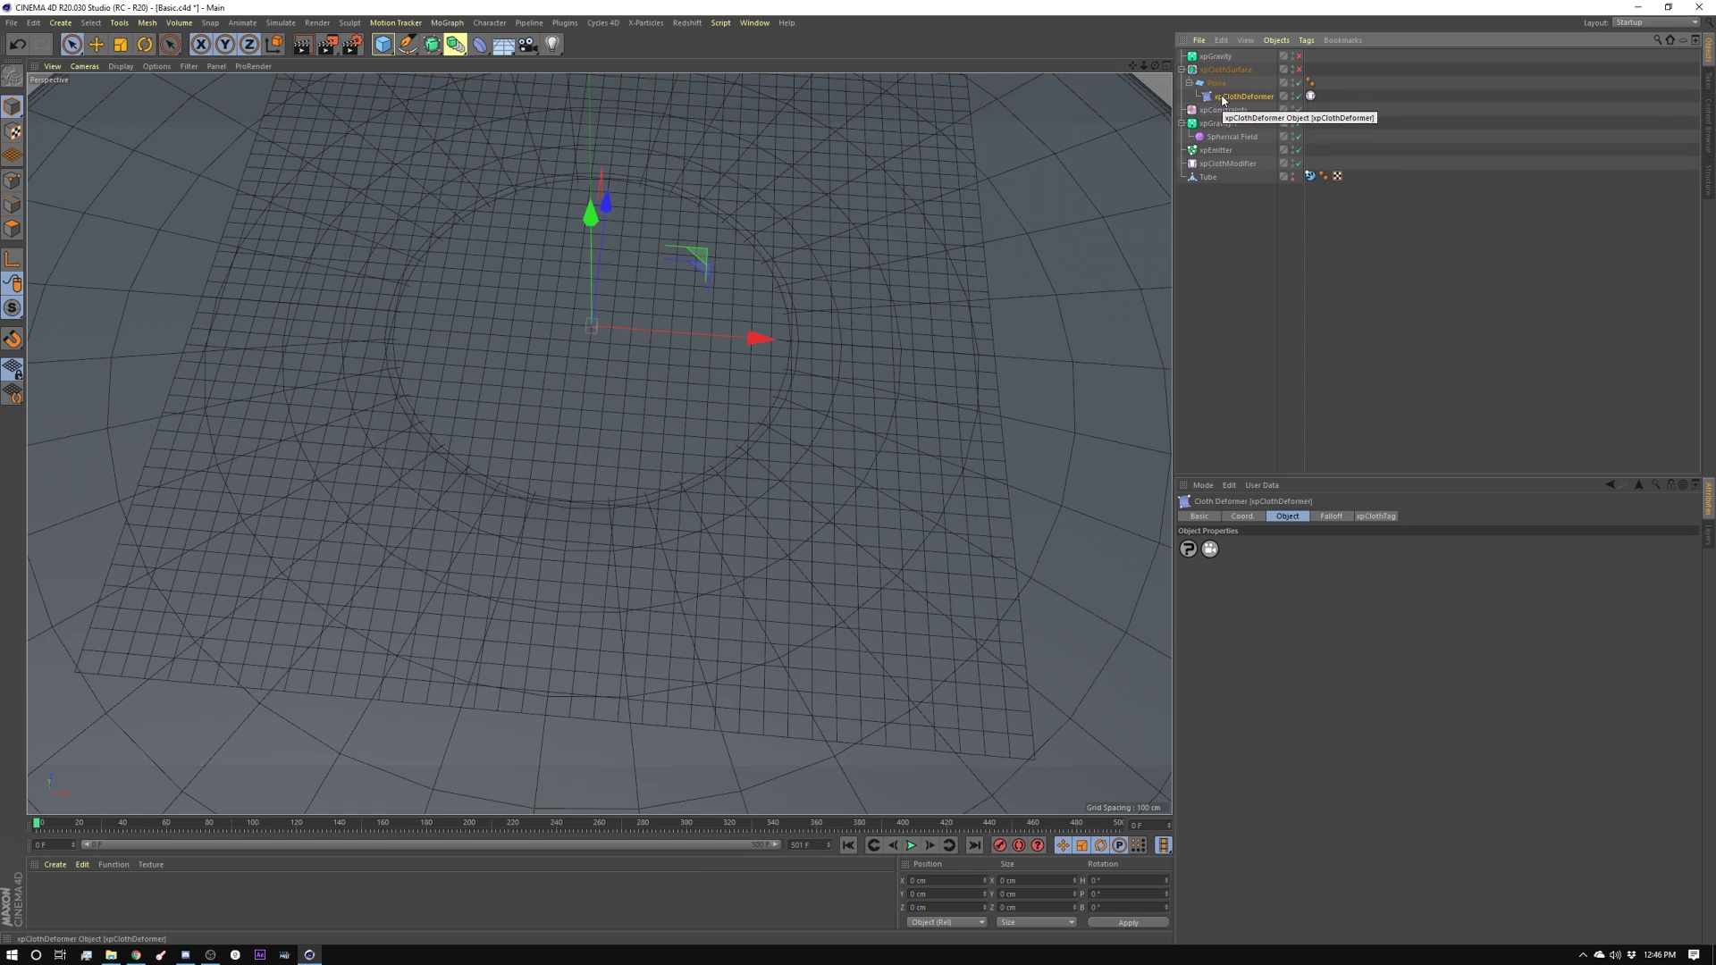
Show the XP Cloth Tag's Cloth settings and enlarge the attributes panel
click(1309, 96)
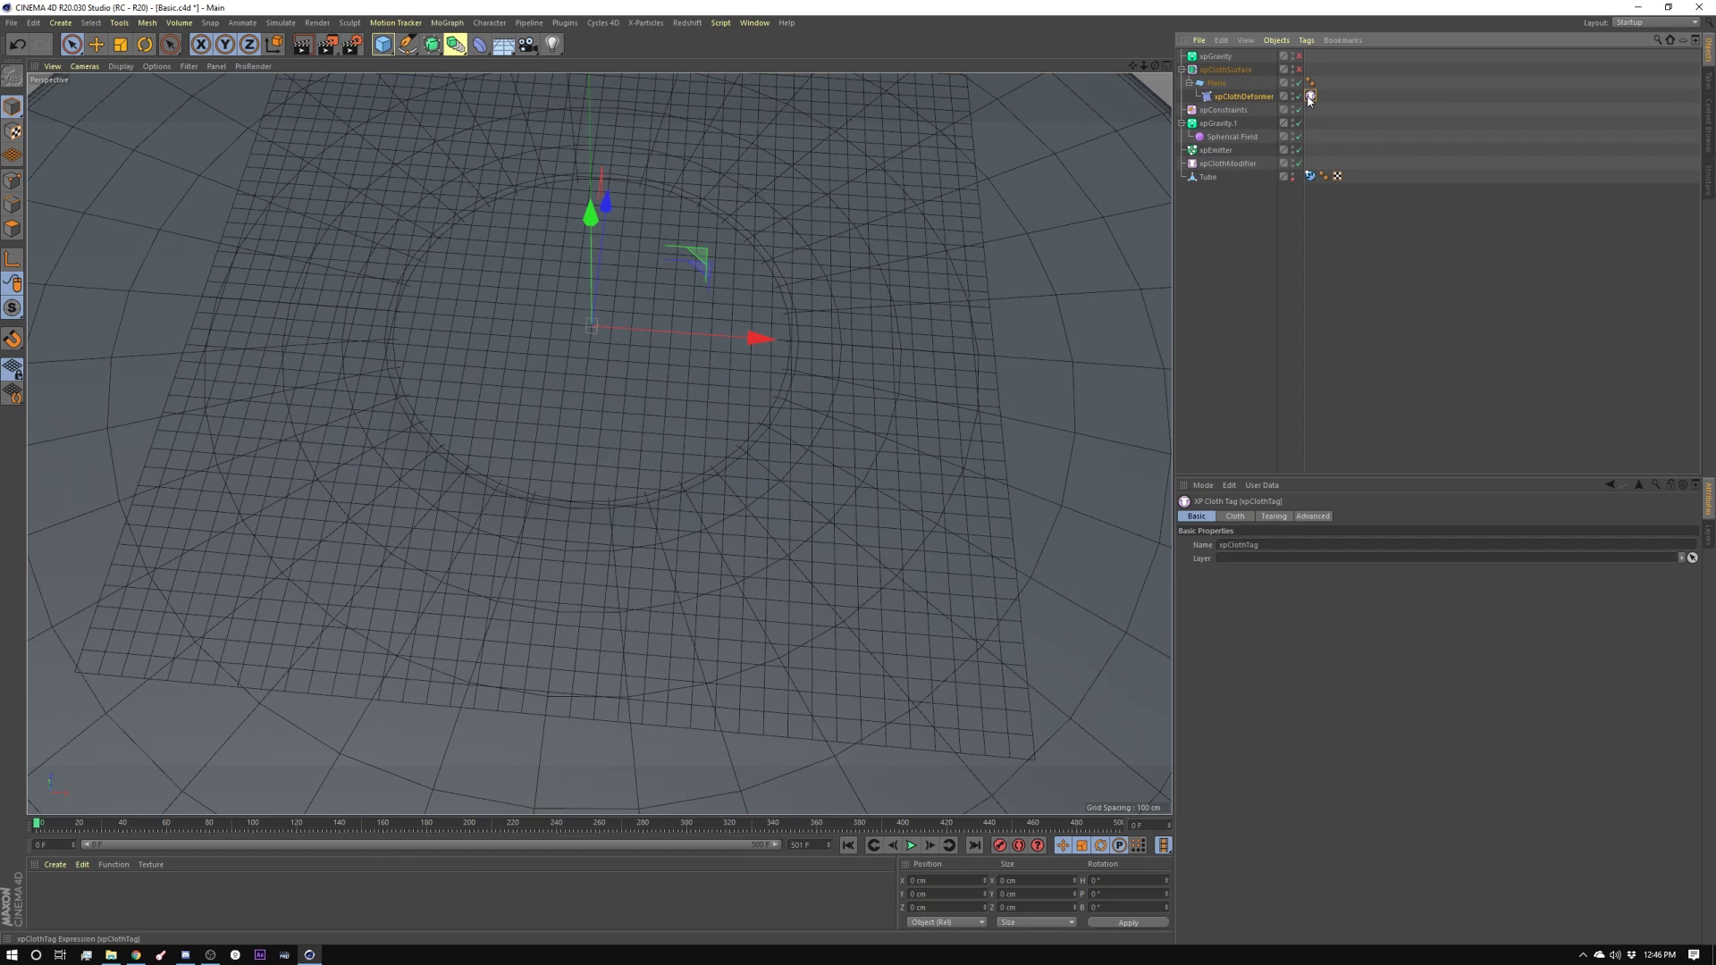
click(1234, 515)
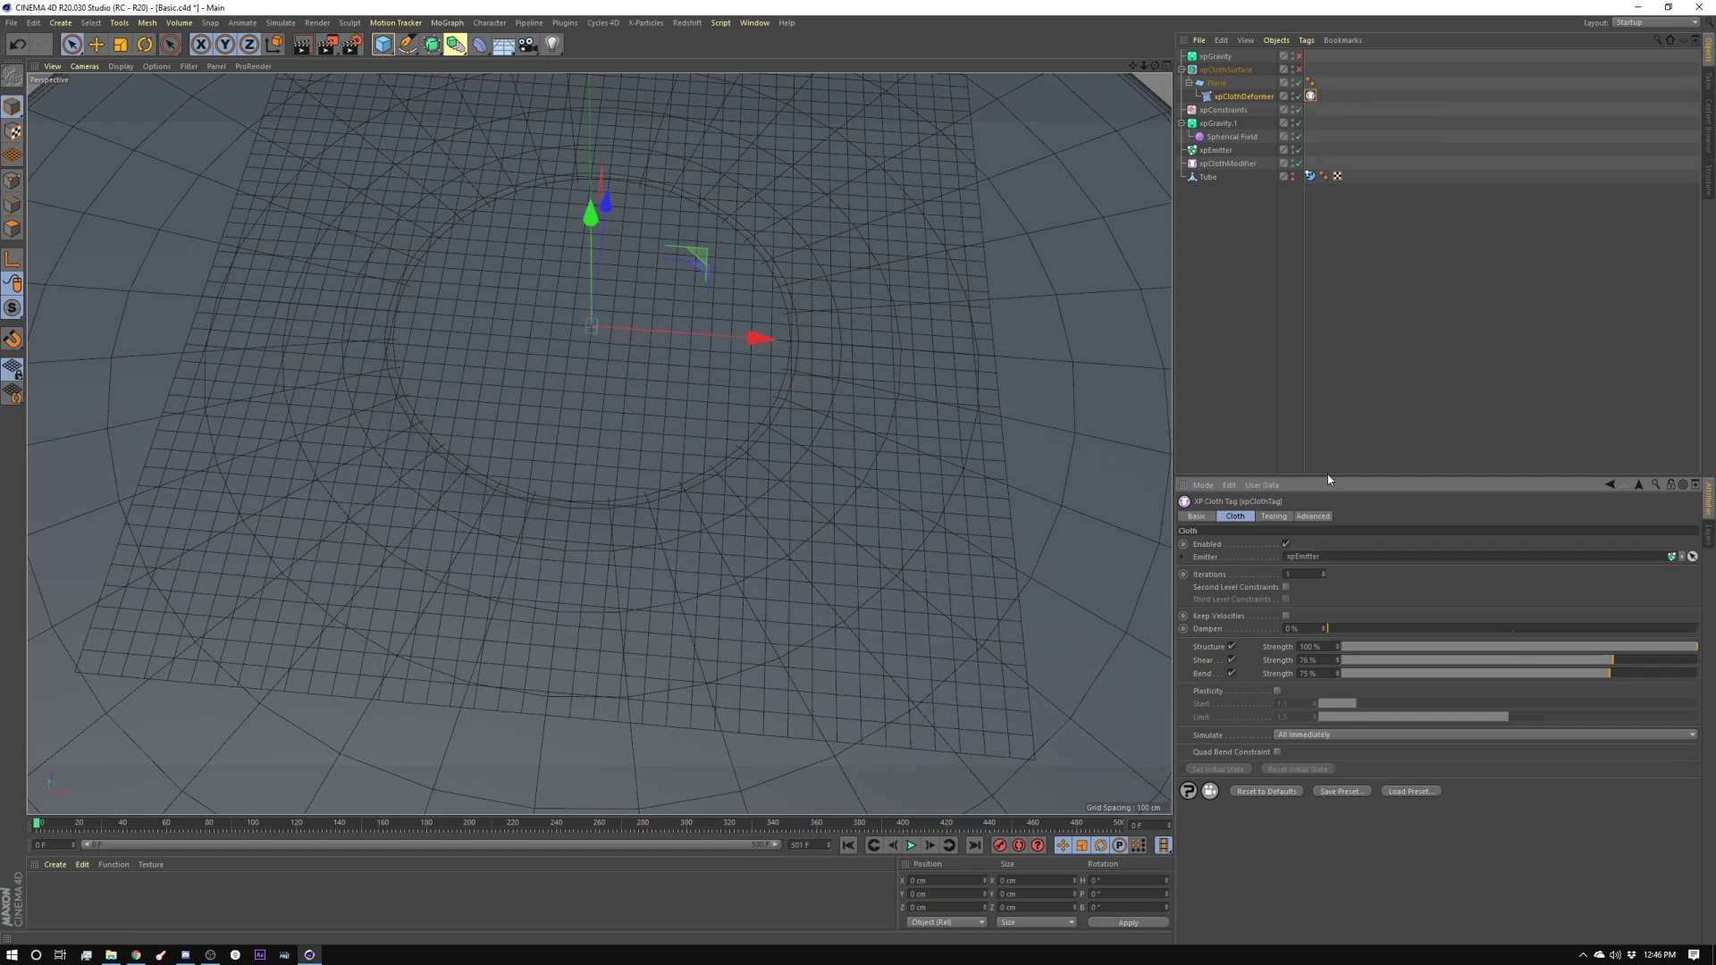
drag(1327, 475, 1349, 342)
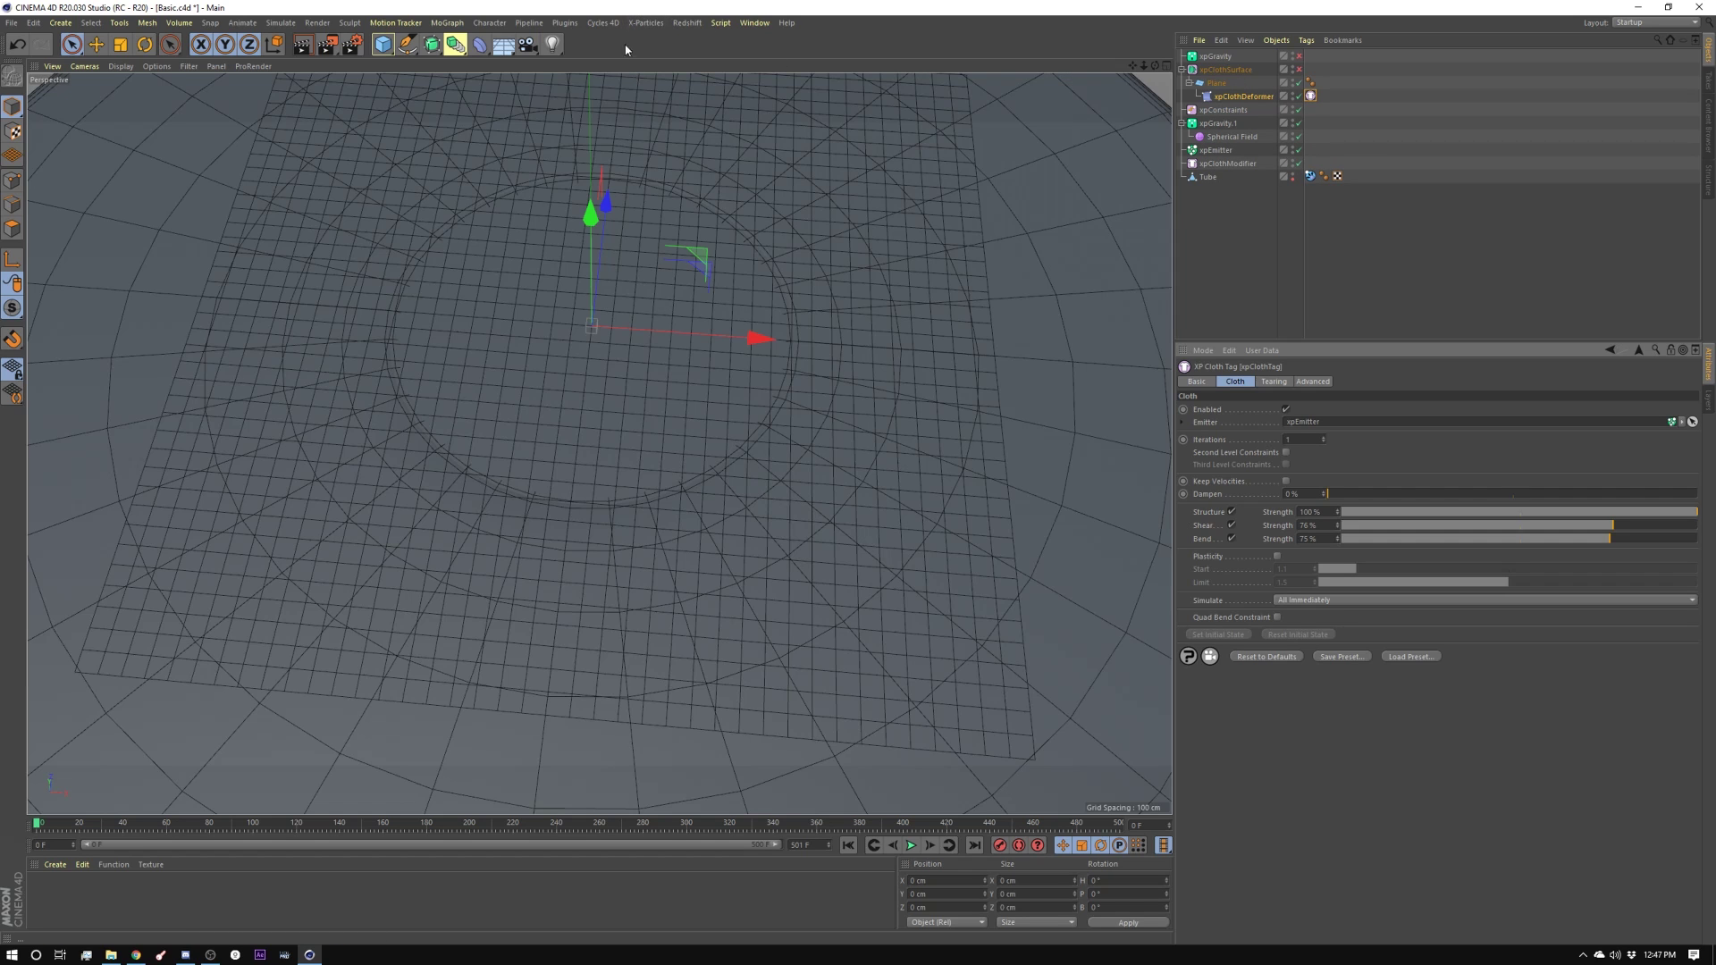
Browse the X-Particles cloth object list without adding anything
click(645, 22)
mouse_move(672, 119)
mouse_move(767, 125)
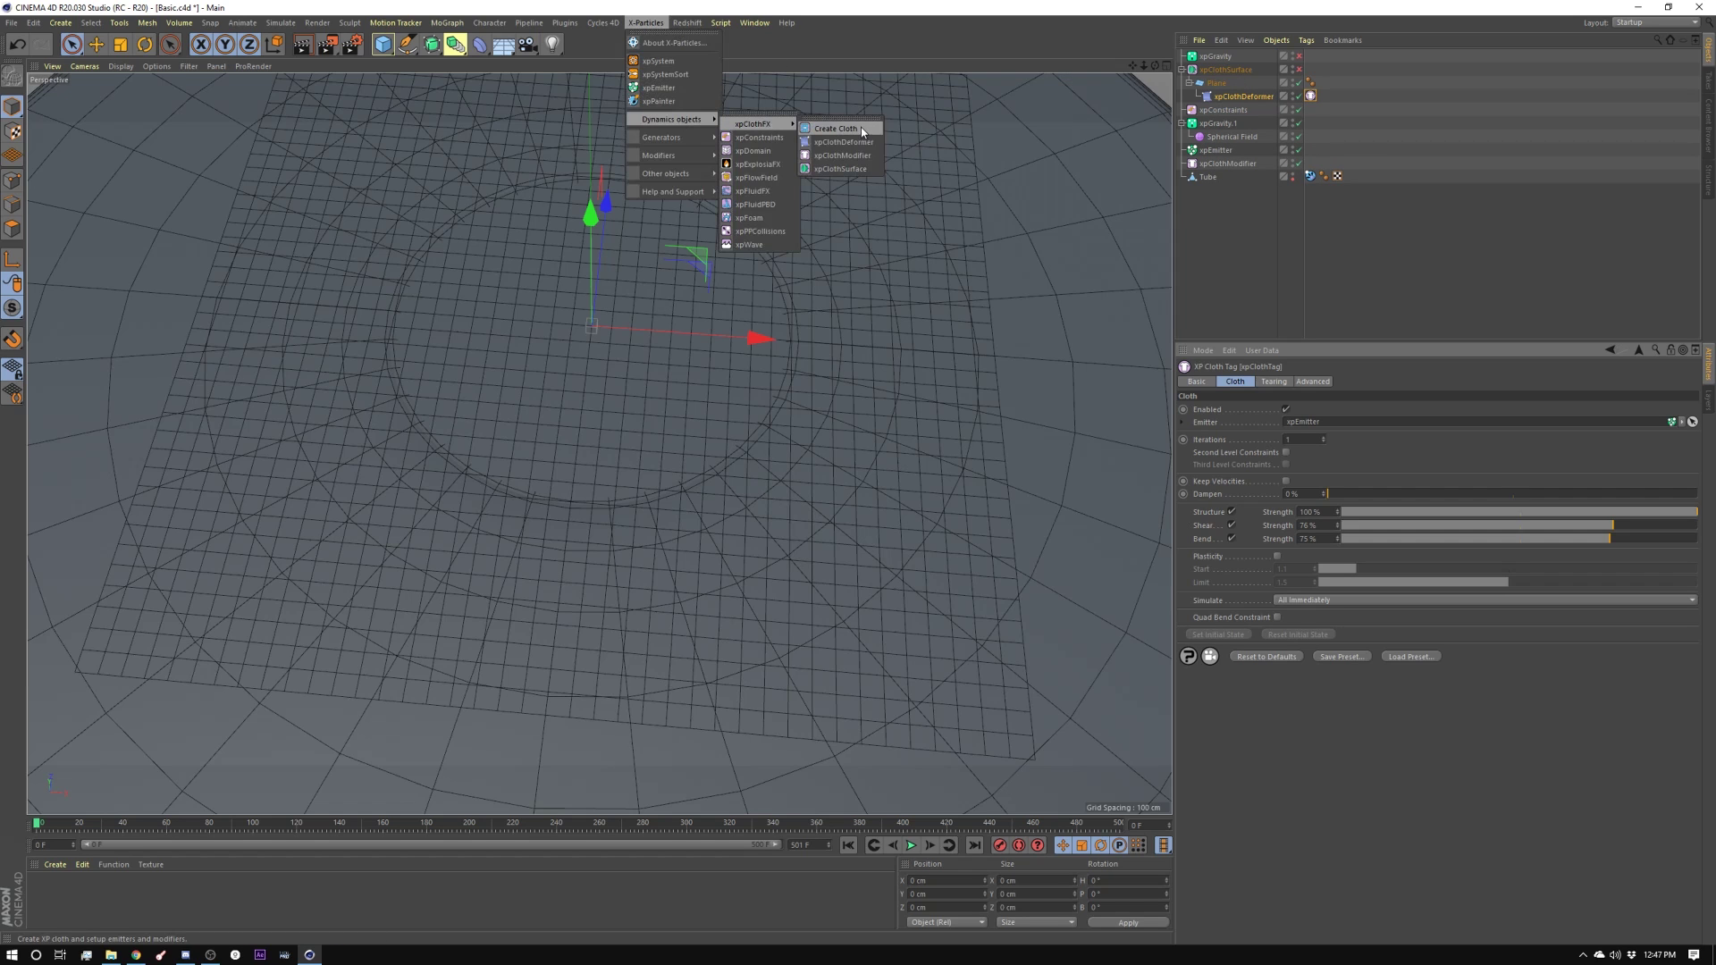
click(1218, 156)
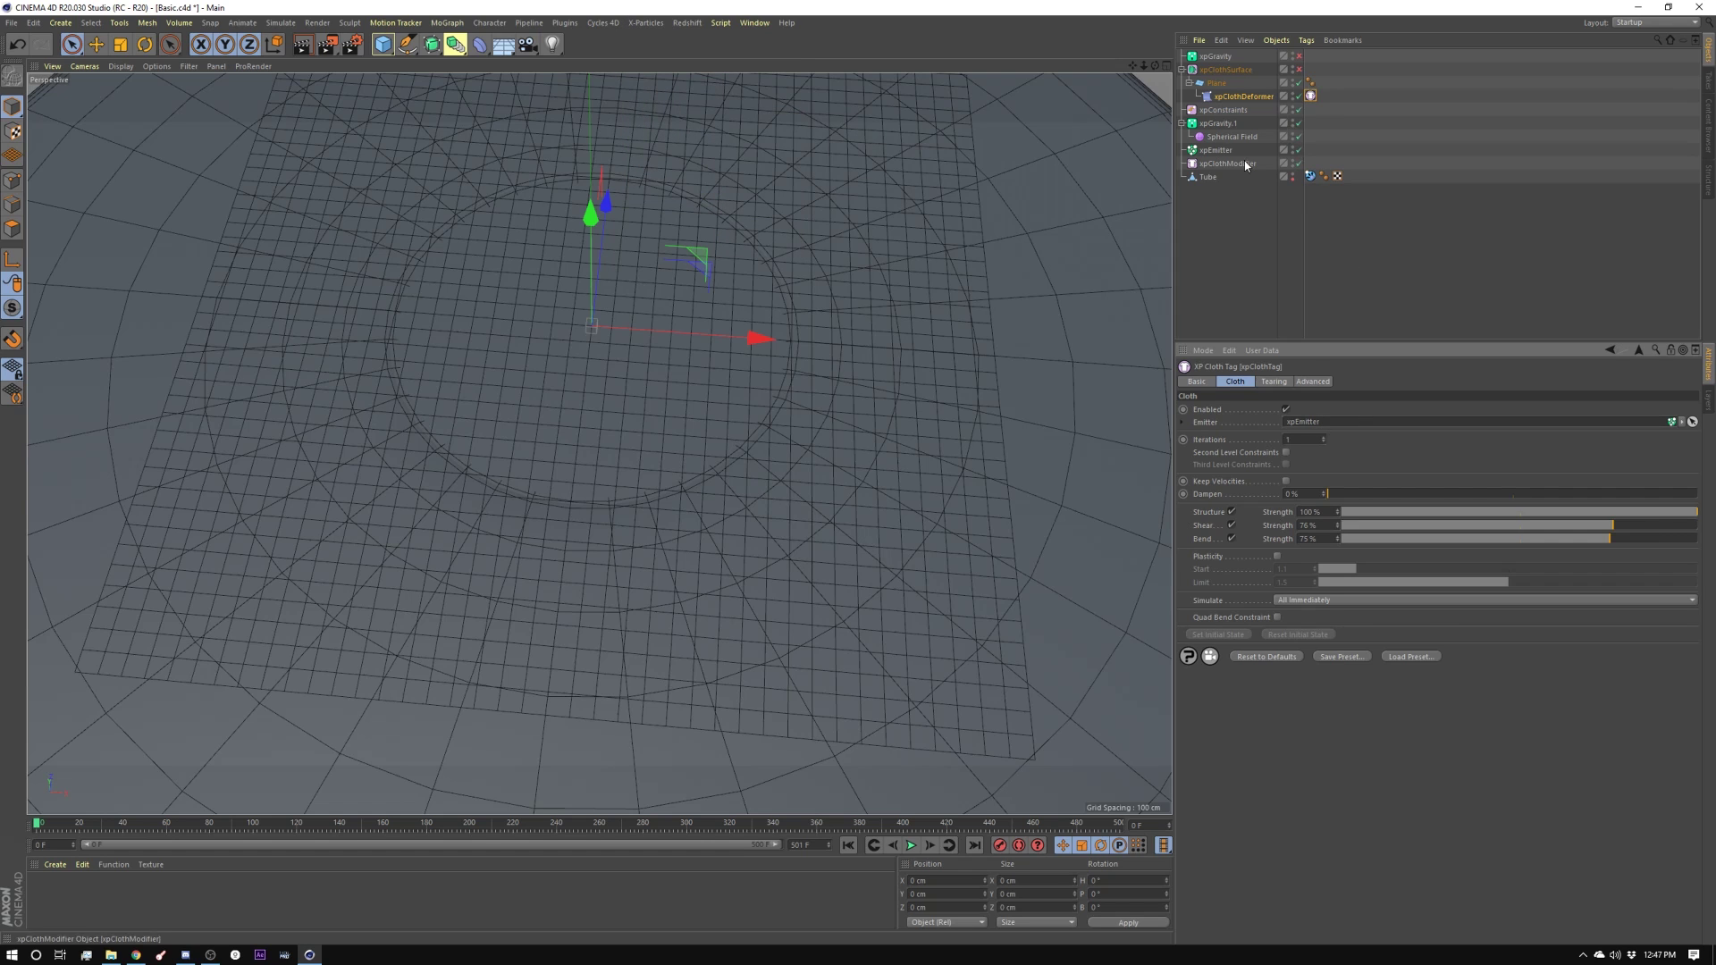
Inspect xpEmitter's Emission and Object settings, then return to the cloth tag
click(1222, 150)
click(1370, 381)
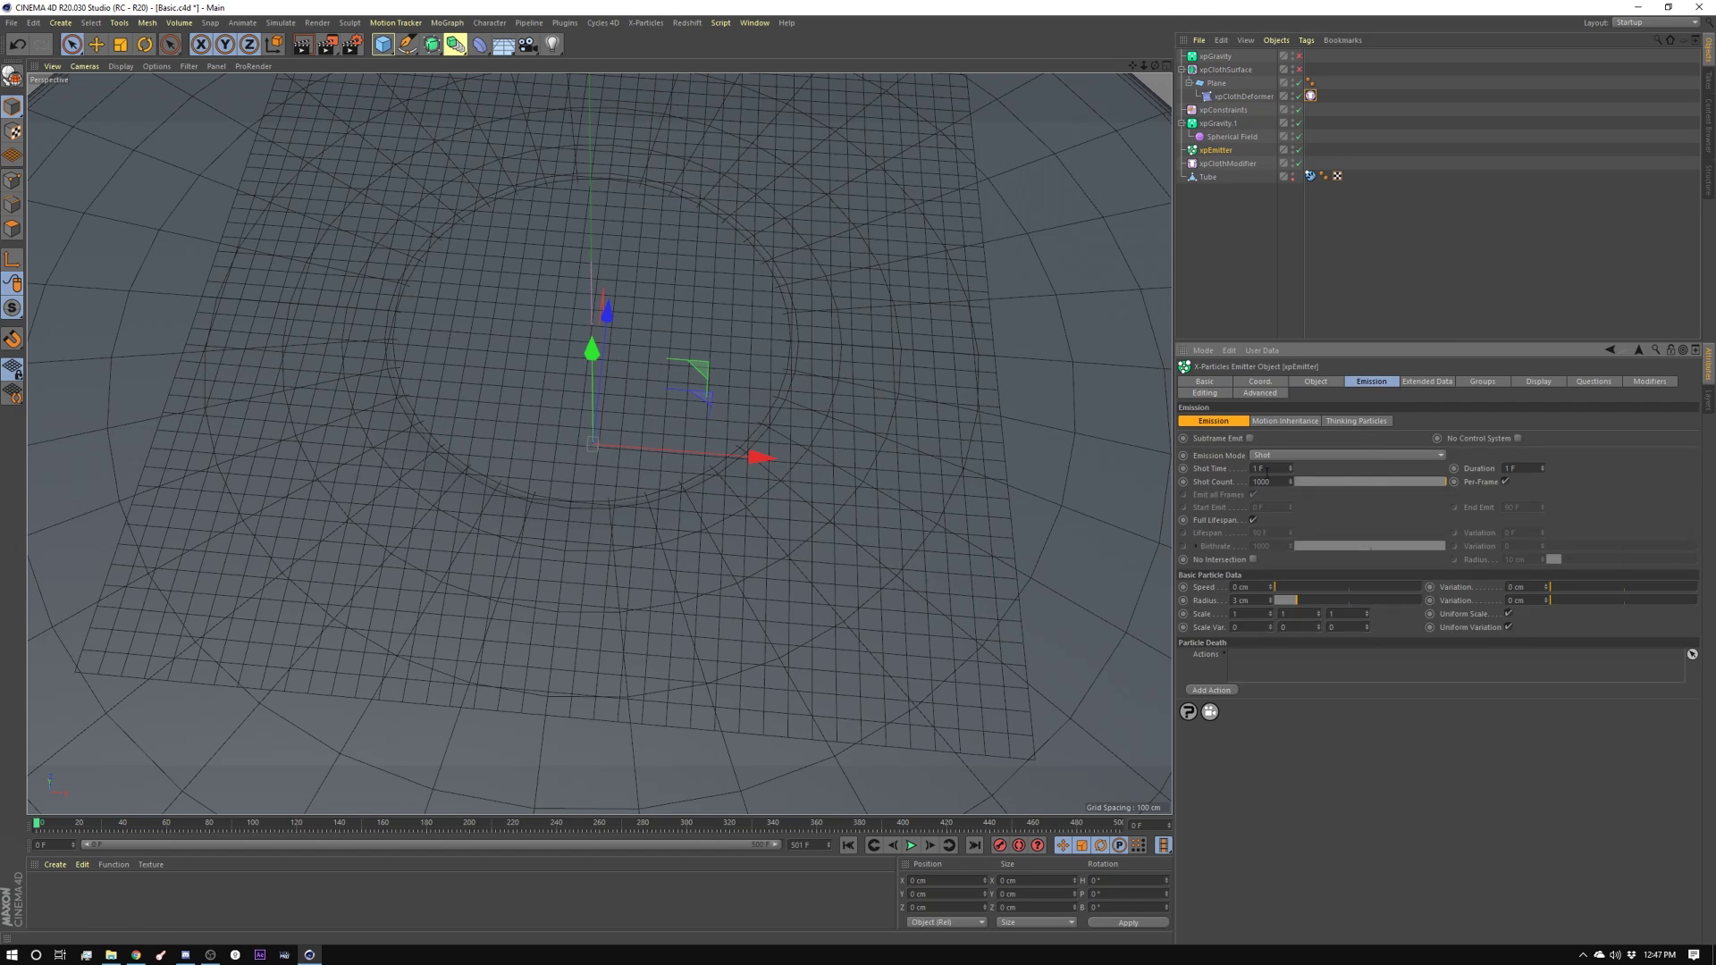
click(1315, 382)
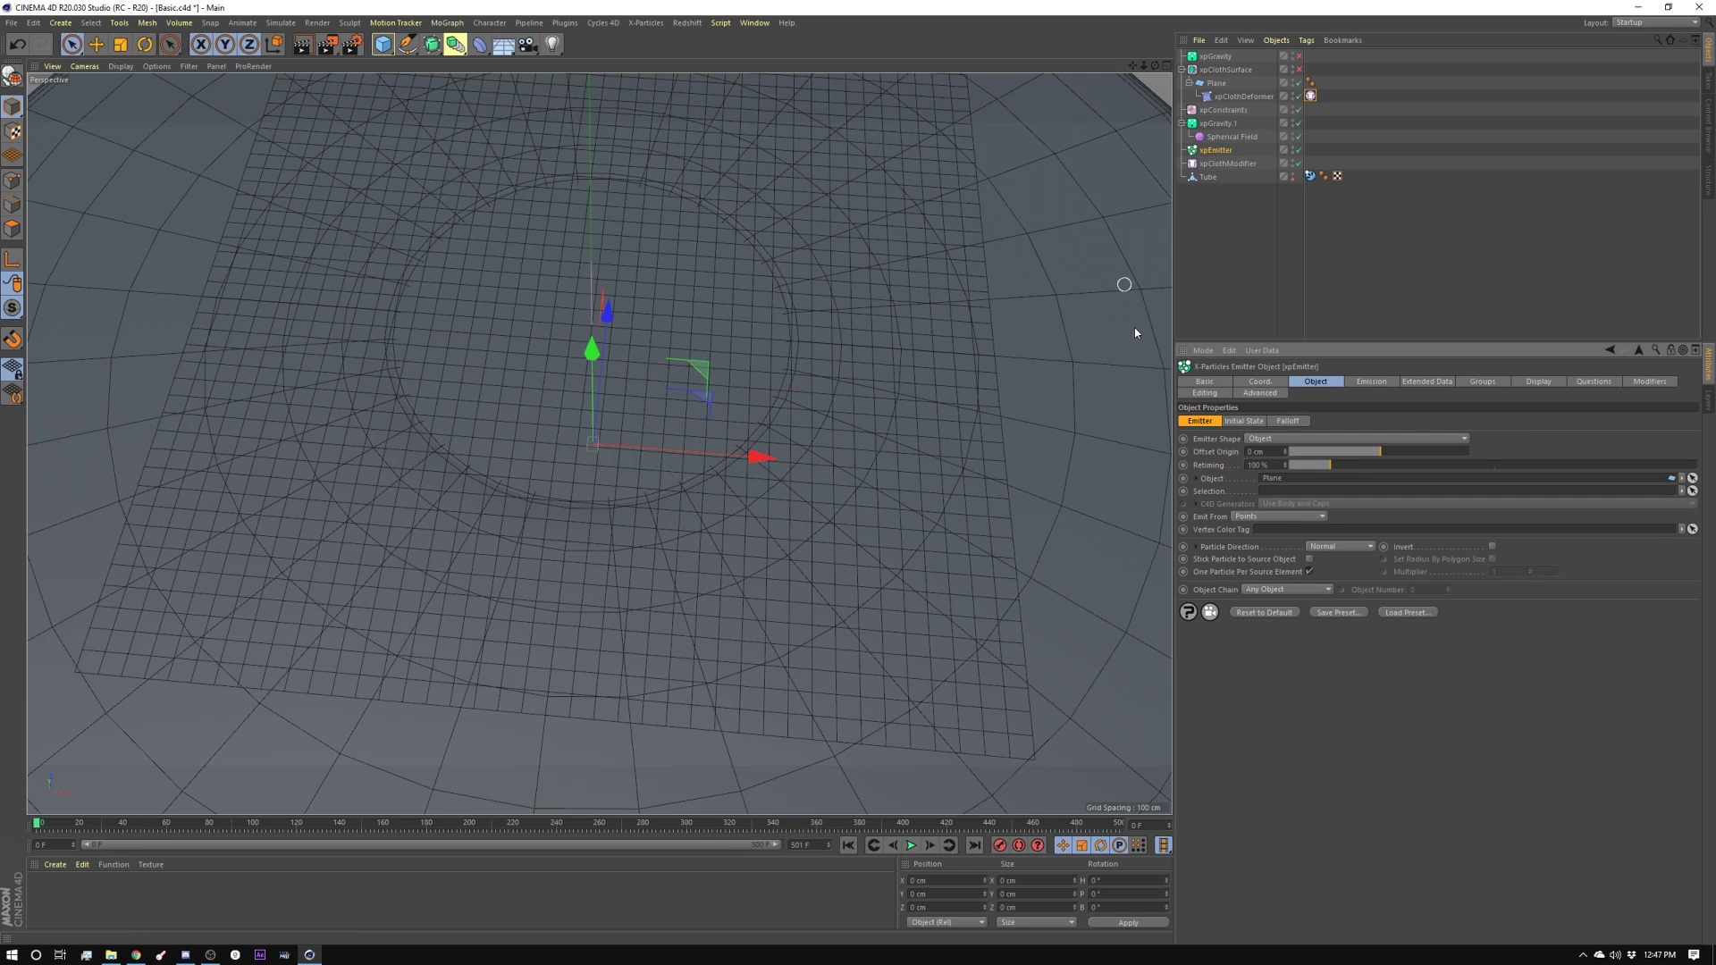
click(1310, 95)
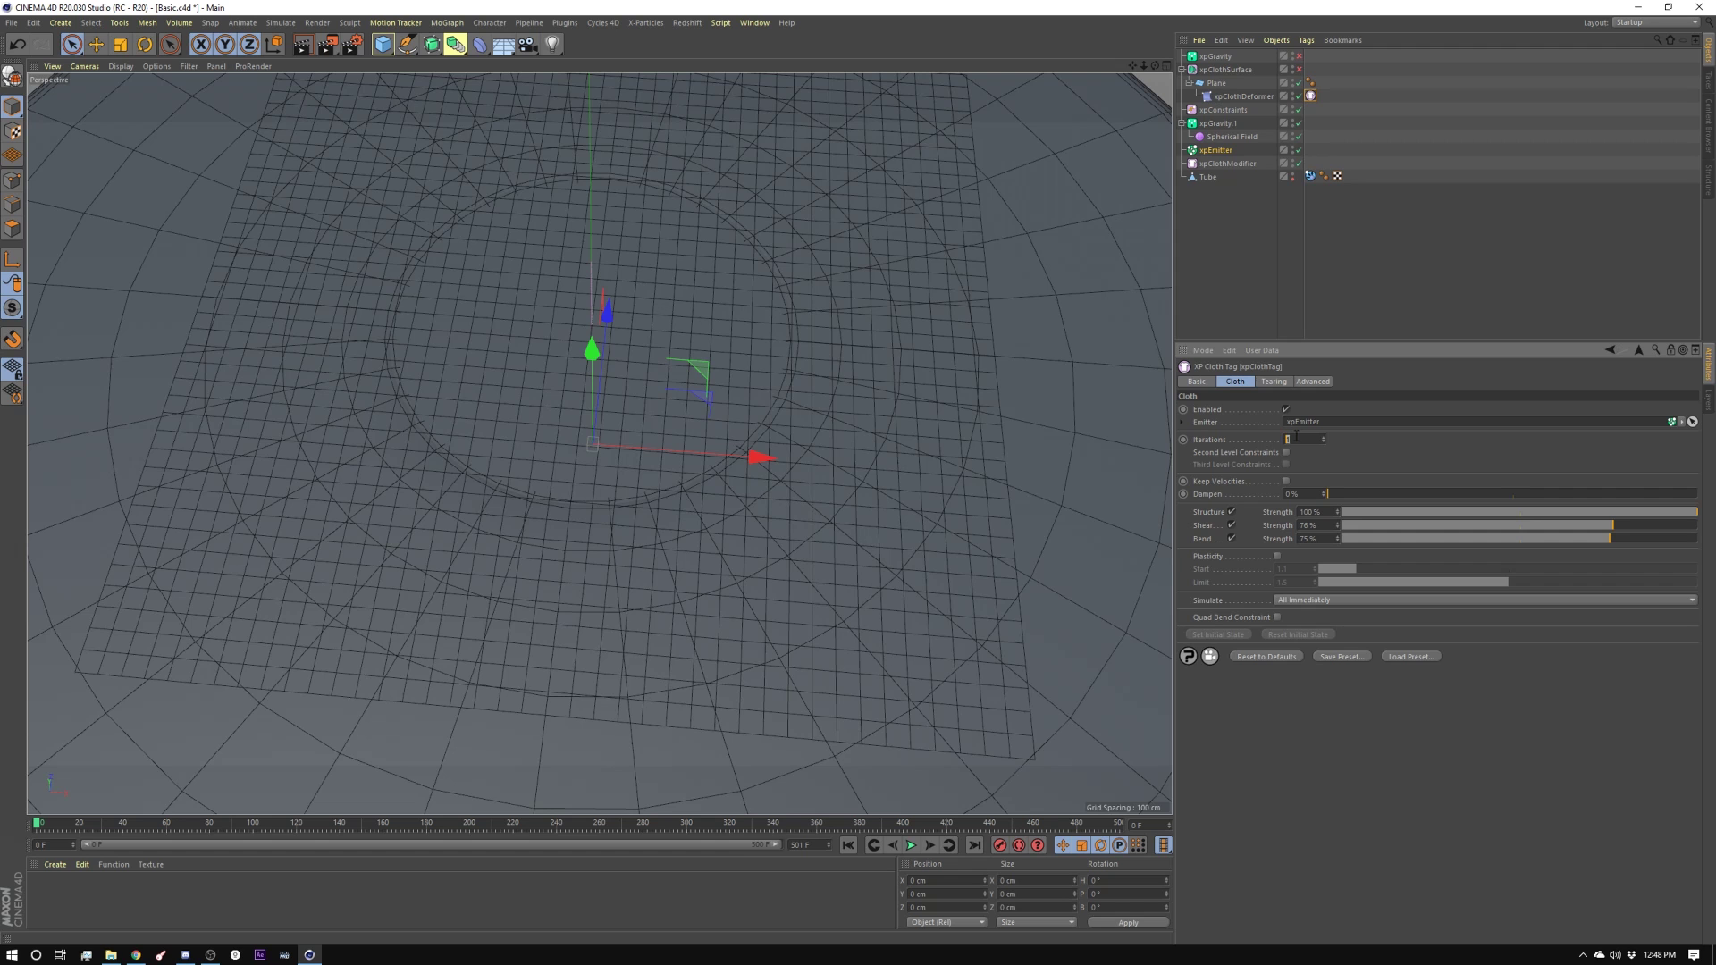
Play the cloth simulation and rewind it to frame 0 to test it
click(910, 846)
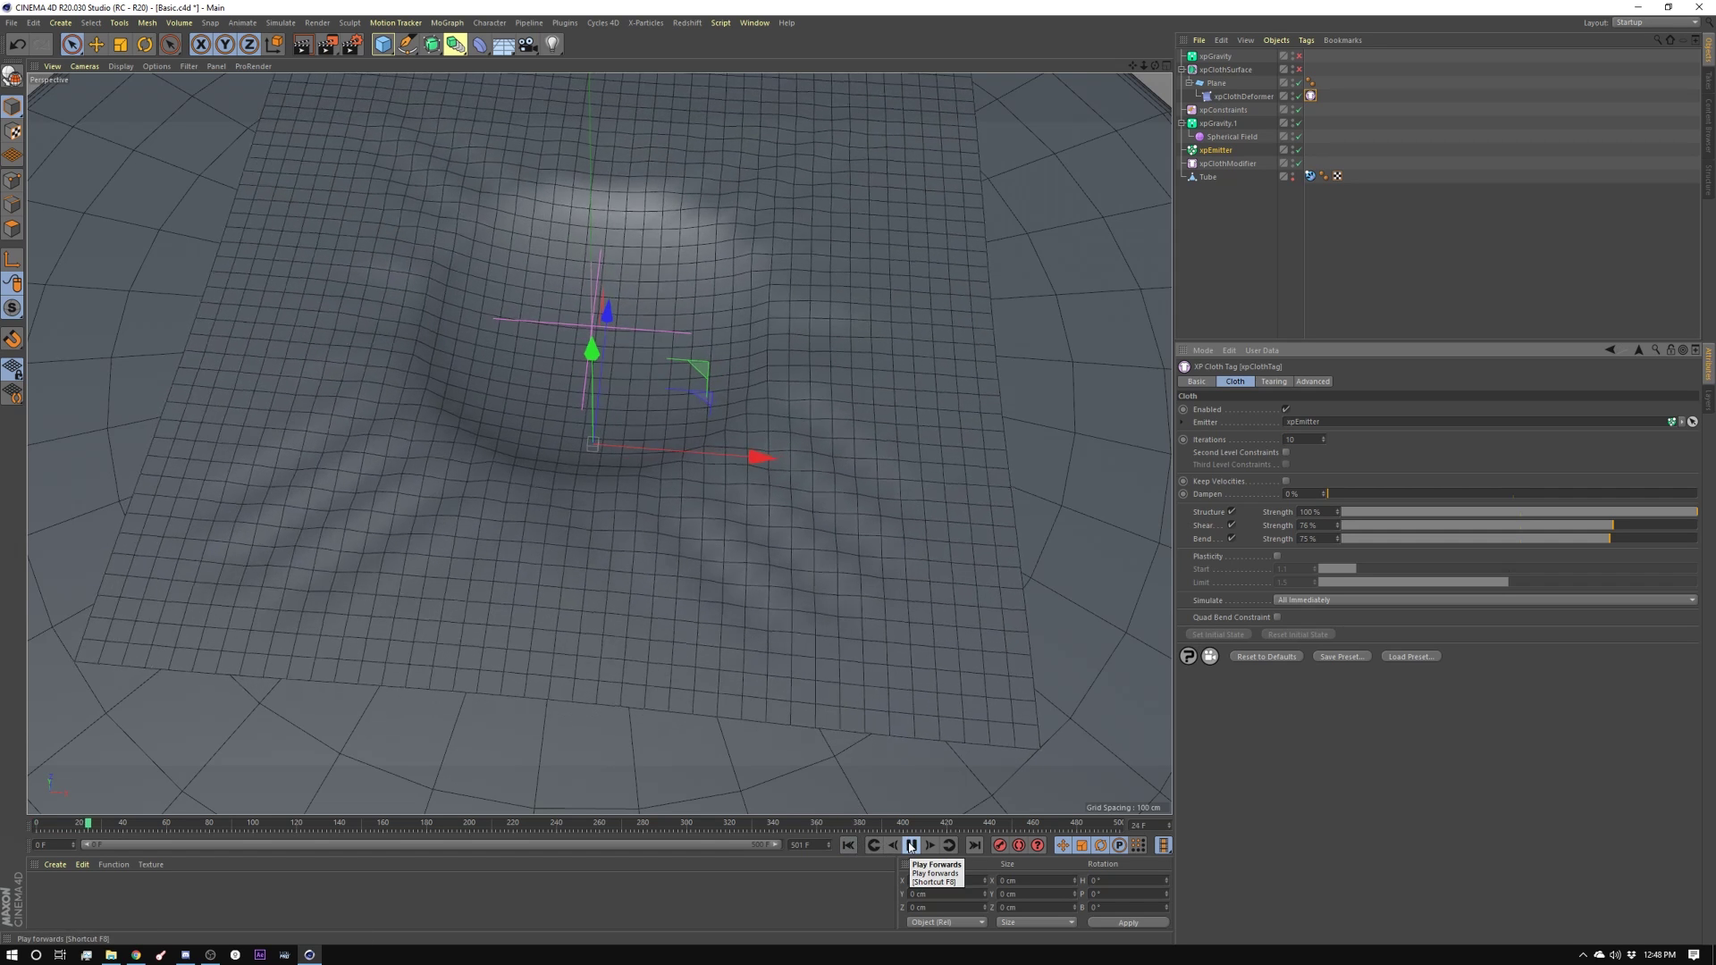
click(911, 846)
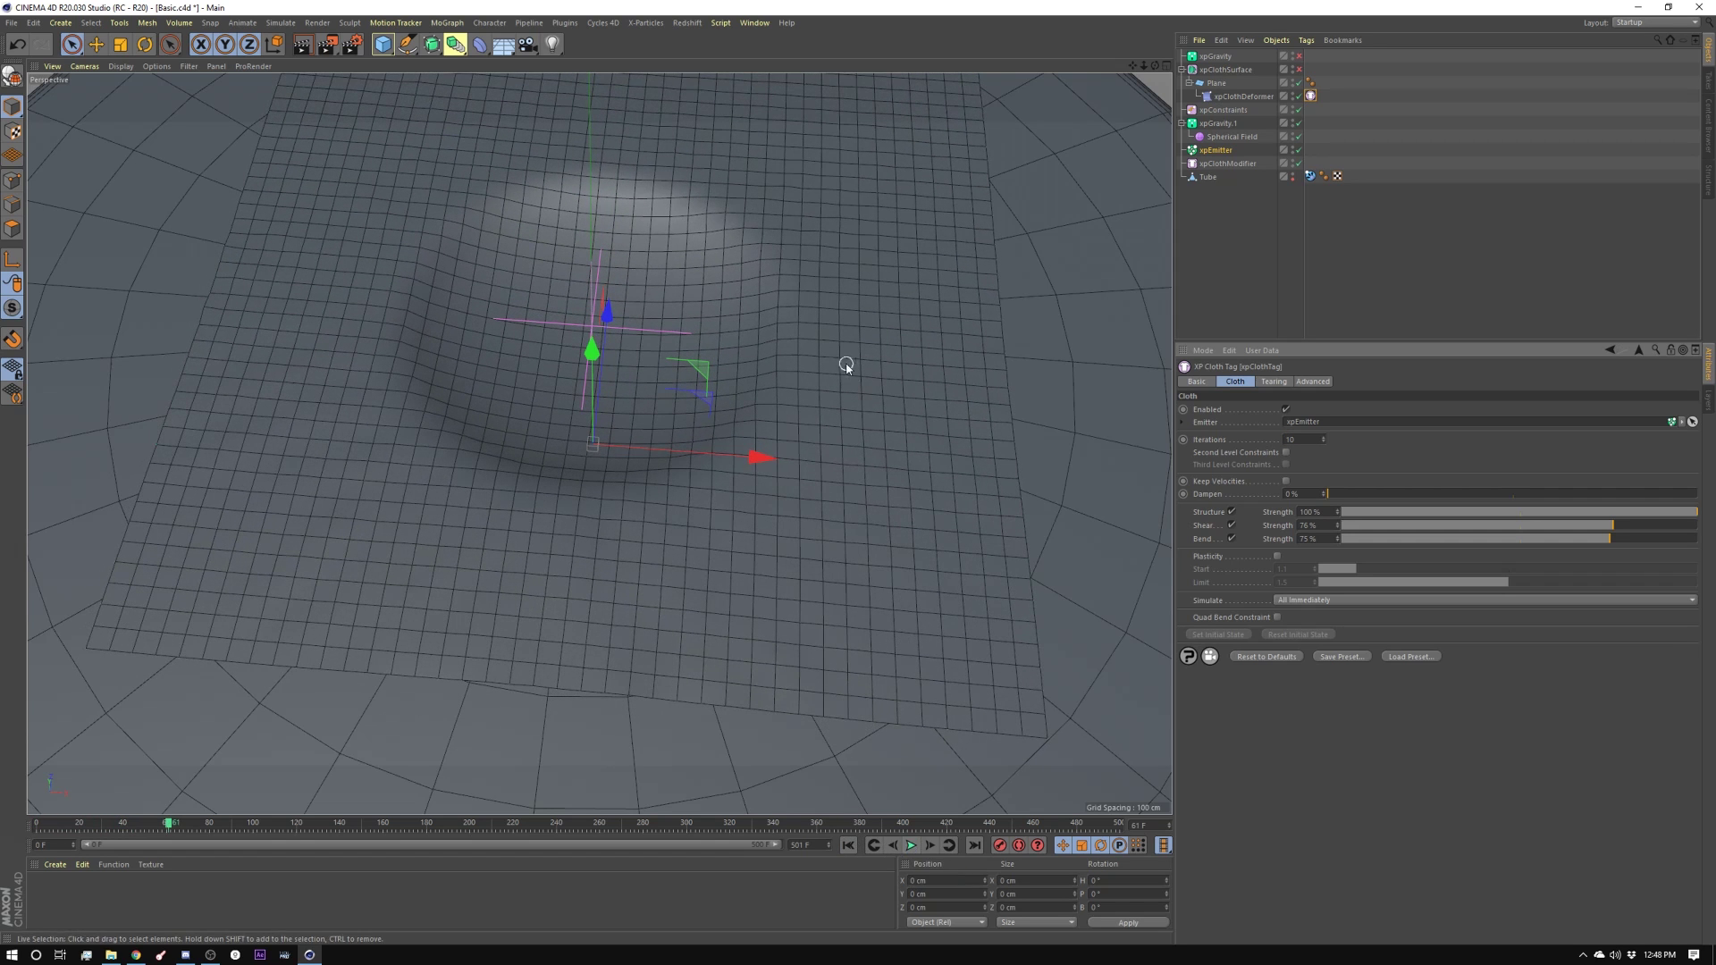
key(shift+f)
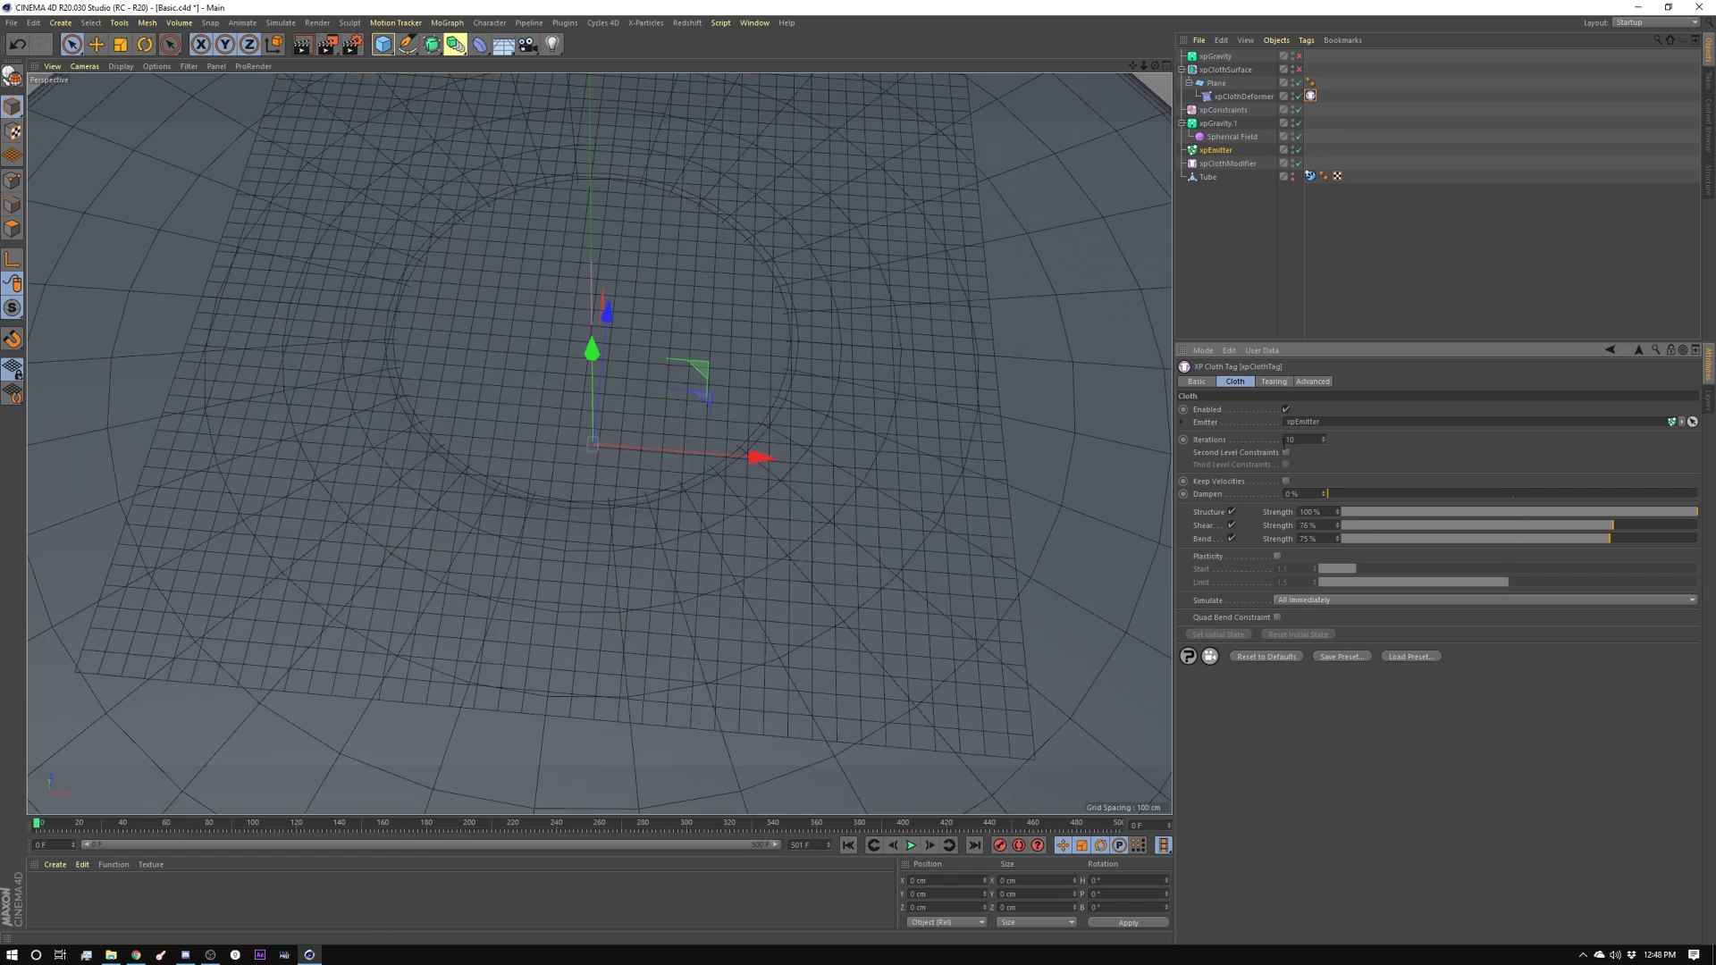
click(910, 846)
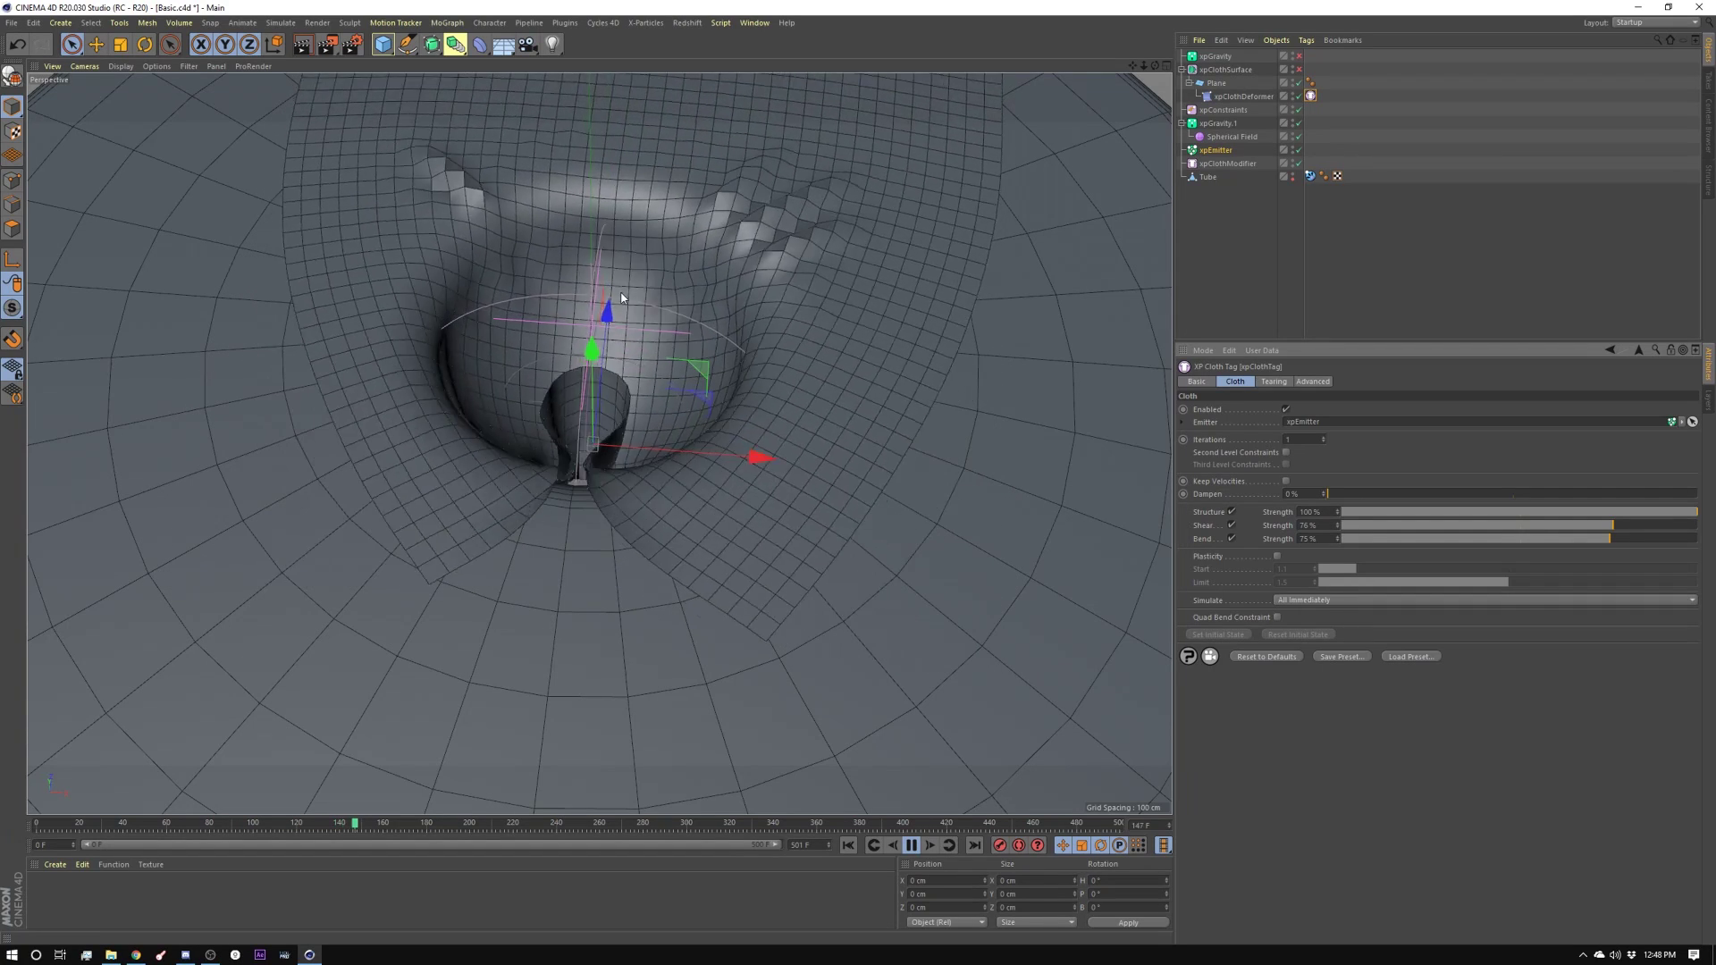
key(F8)
key(shift+f)
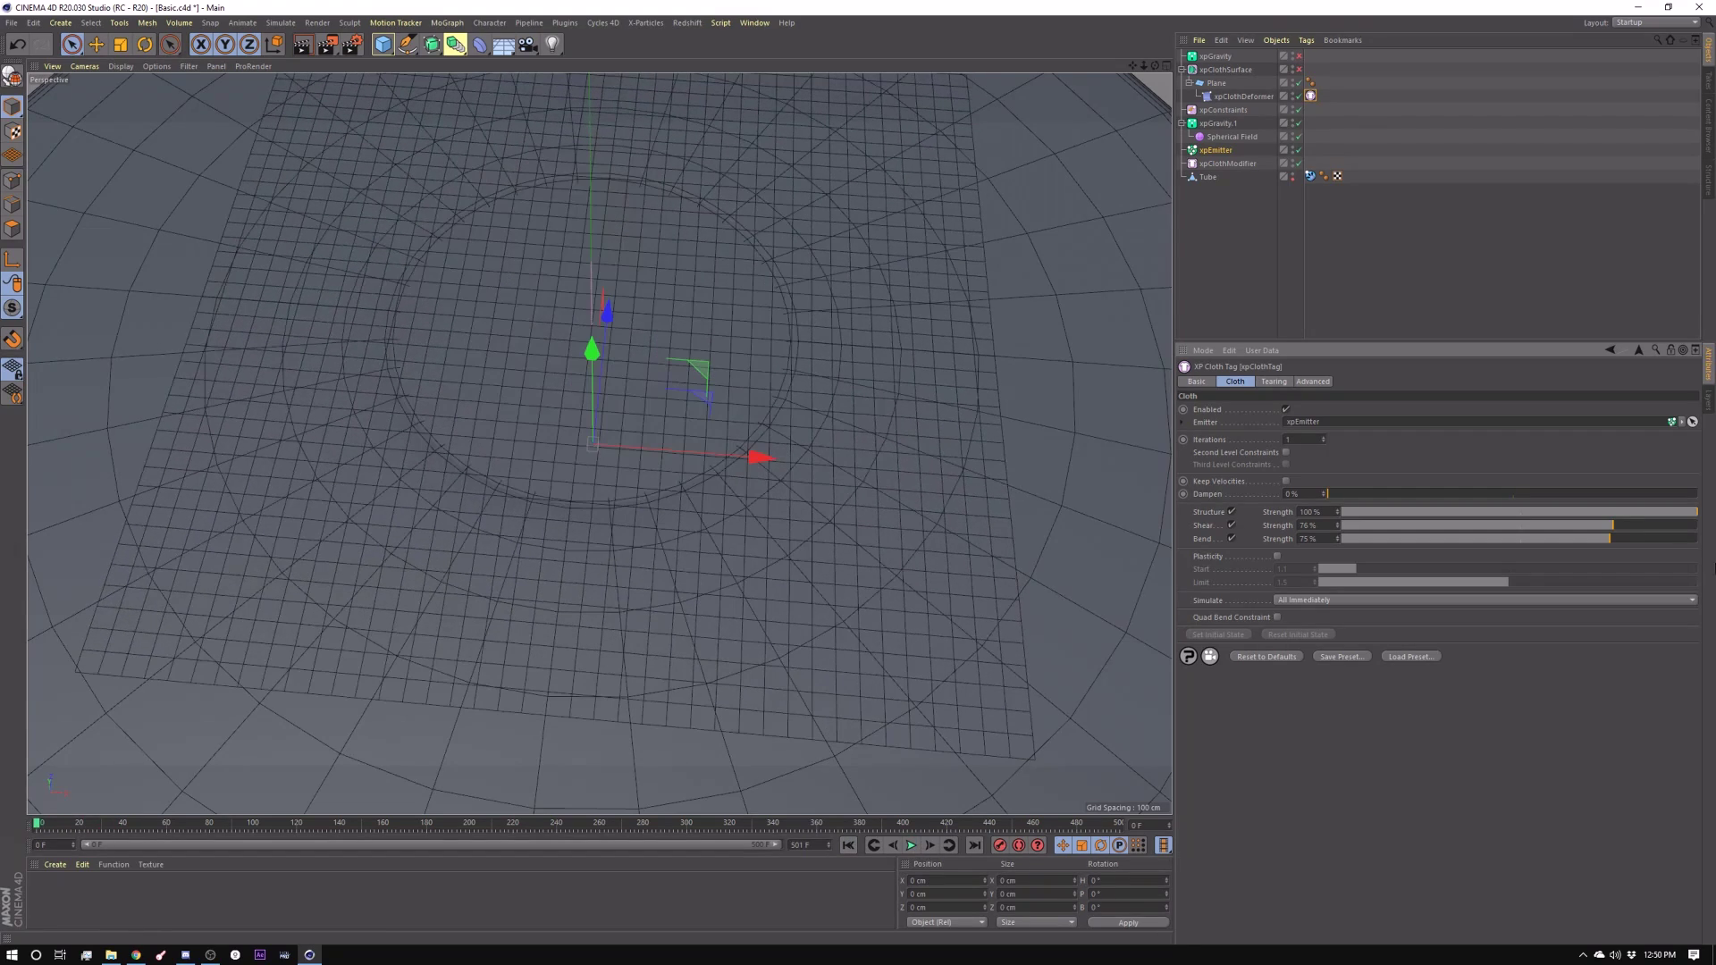
Replay the simulation, then lower Shear and Bend strength to 37%, keeping Structure at 100%
click(1696, 525)
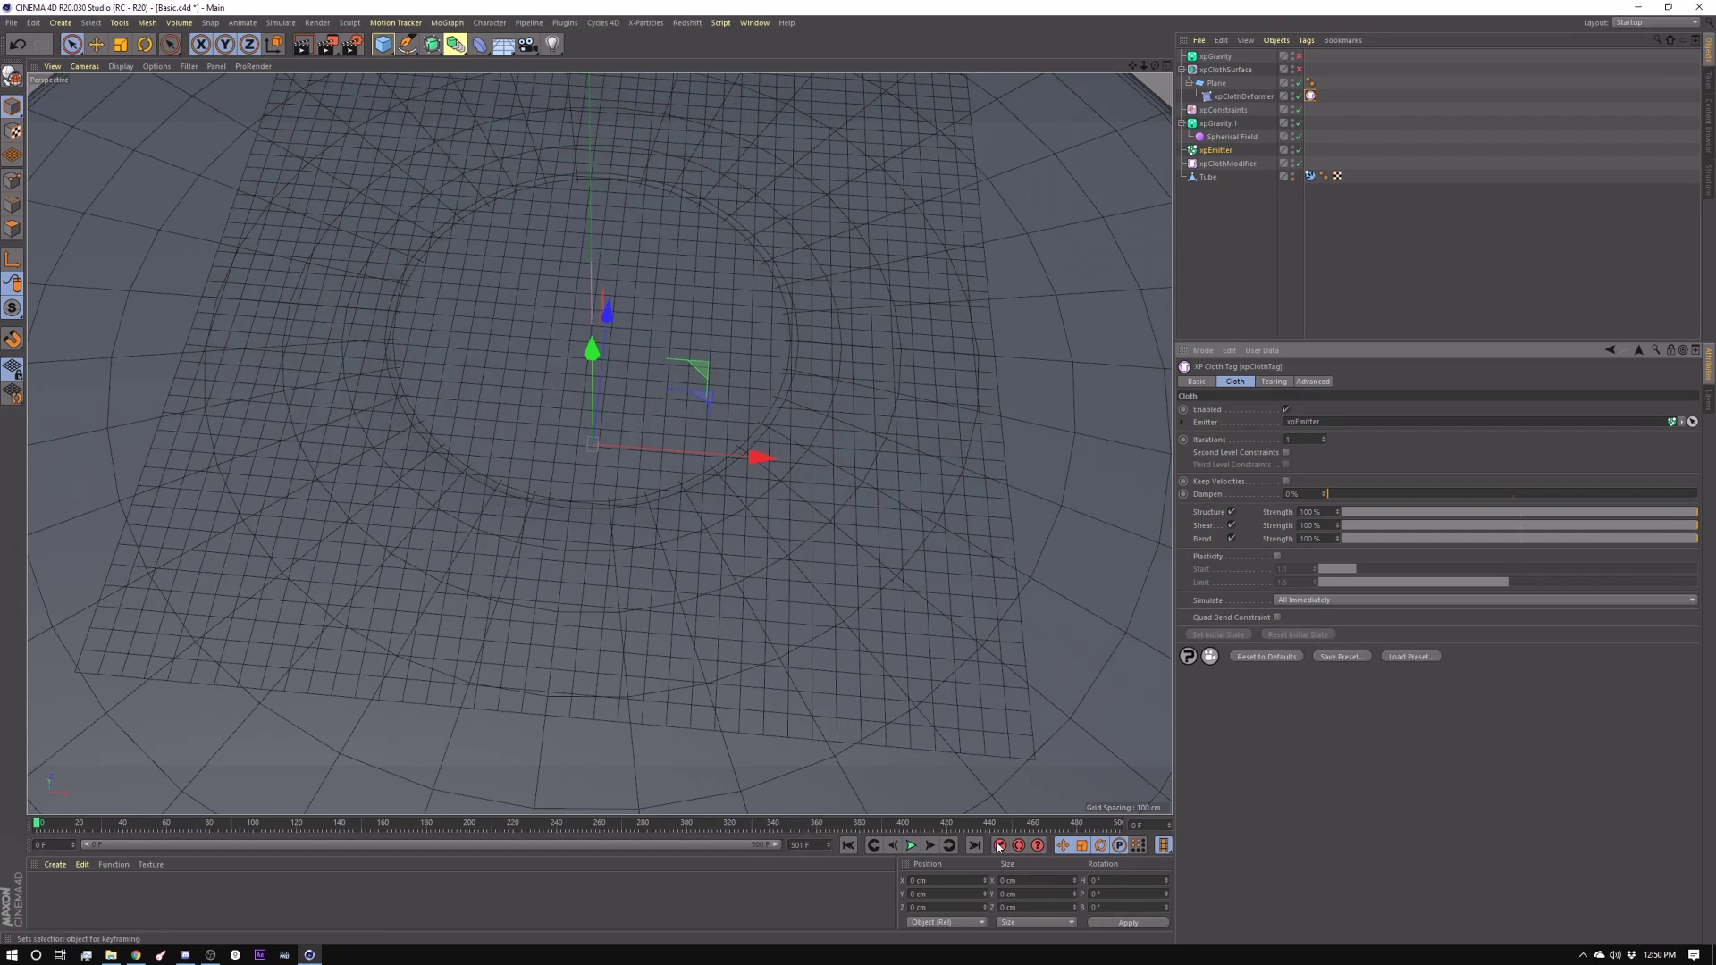
key(F8)
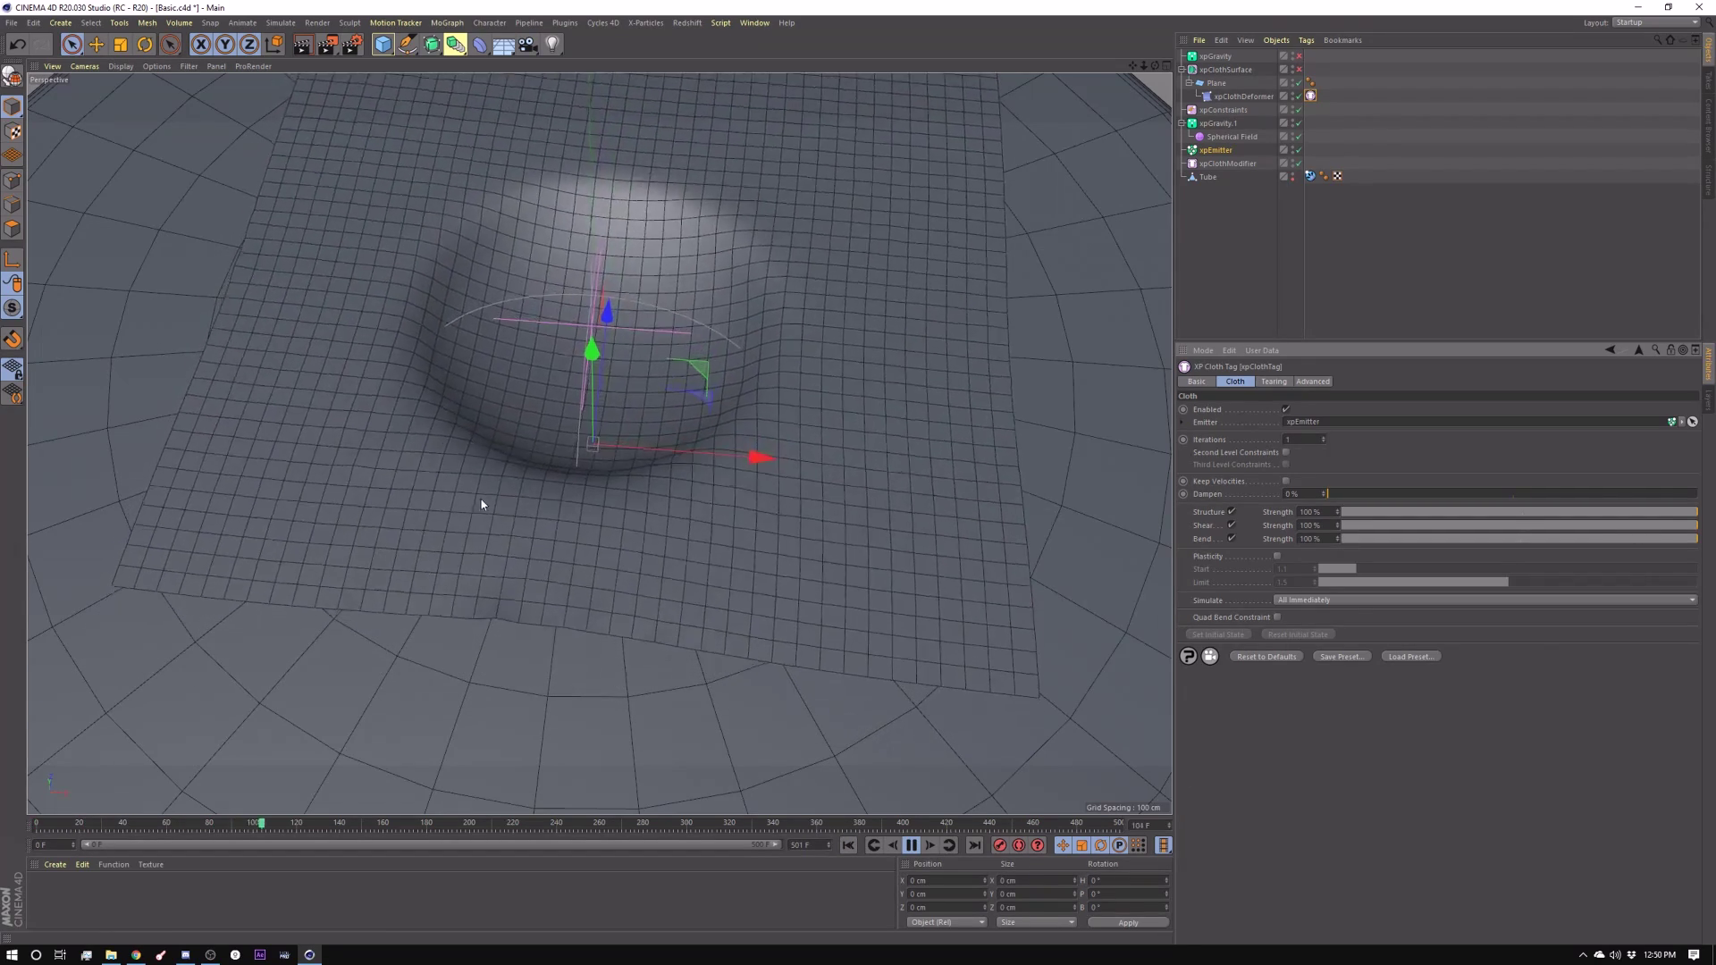
key(F8)
key(shift+f)
drag(1695, 525, 1472, 525)
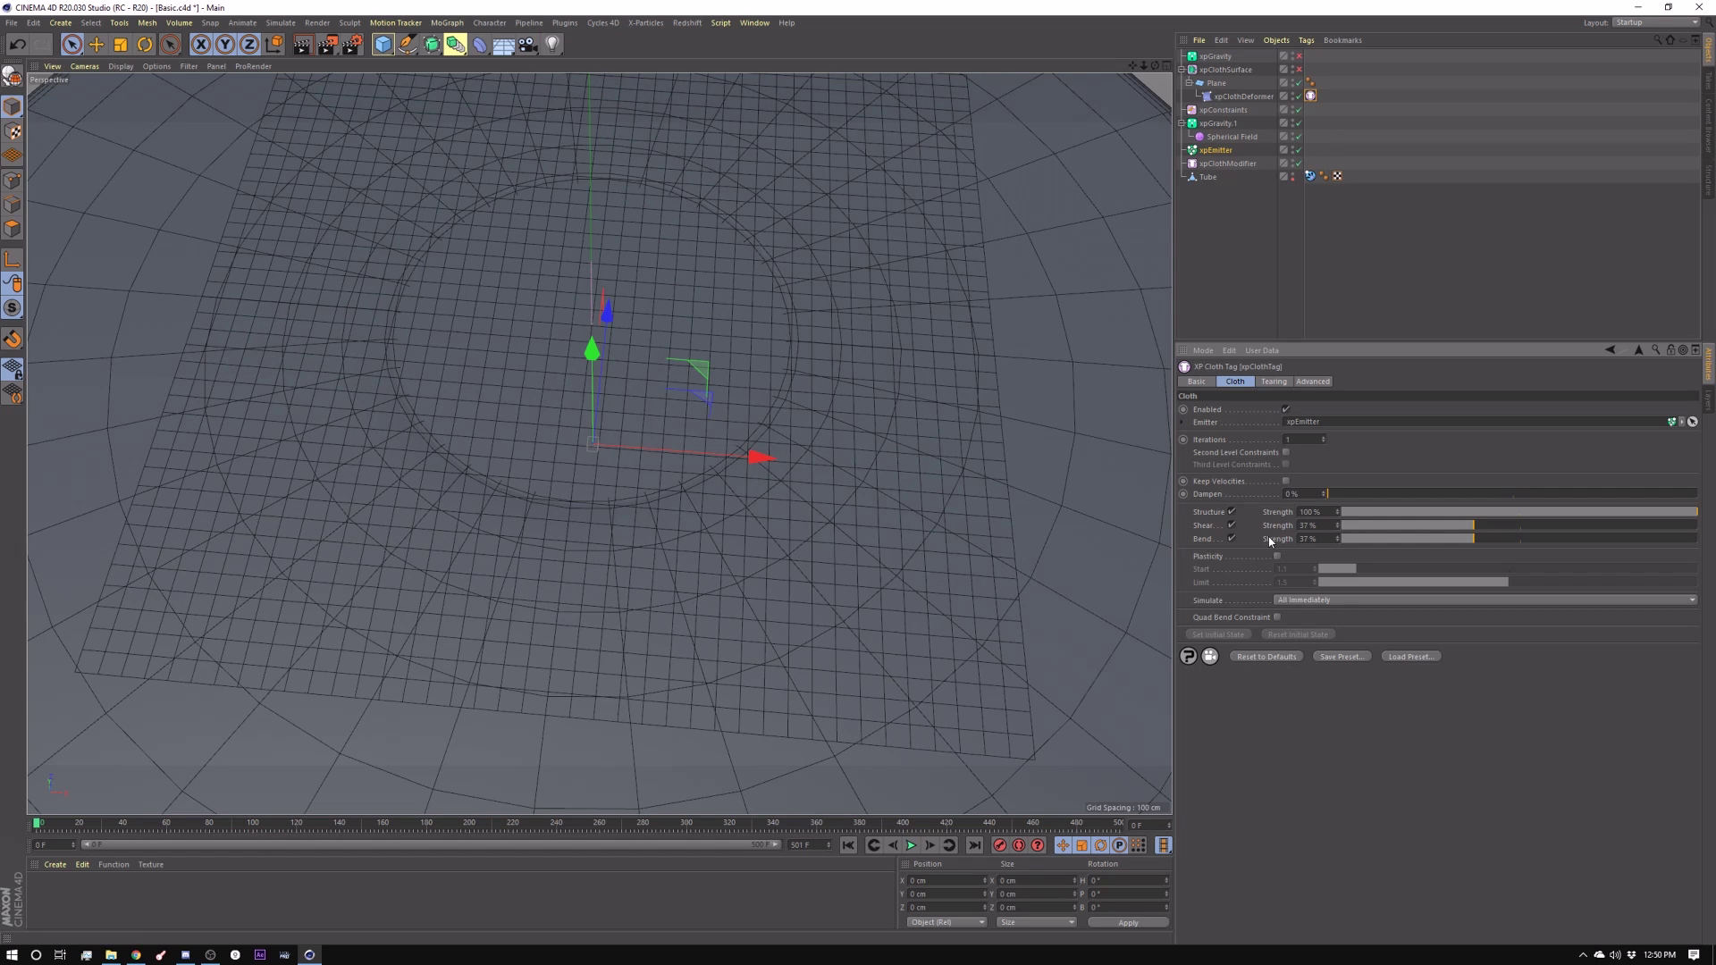
click(1272, 383)
Raise the cloth's tearing strength and preview the tearing from frame 0
click(1265, 409)
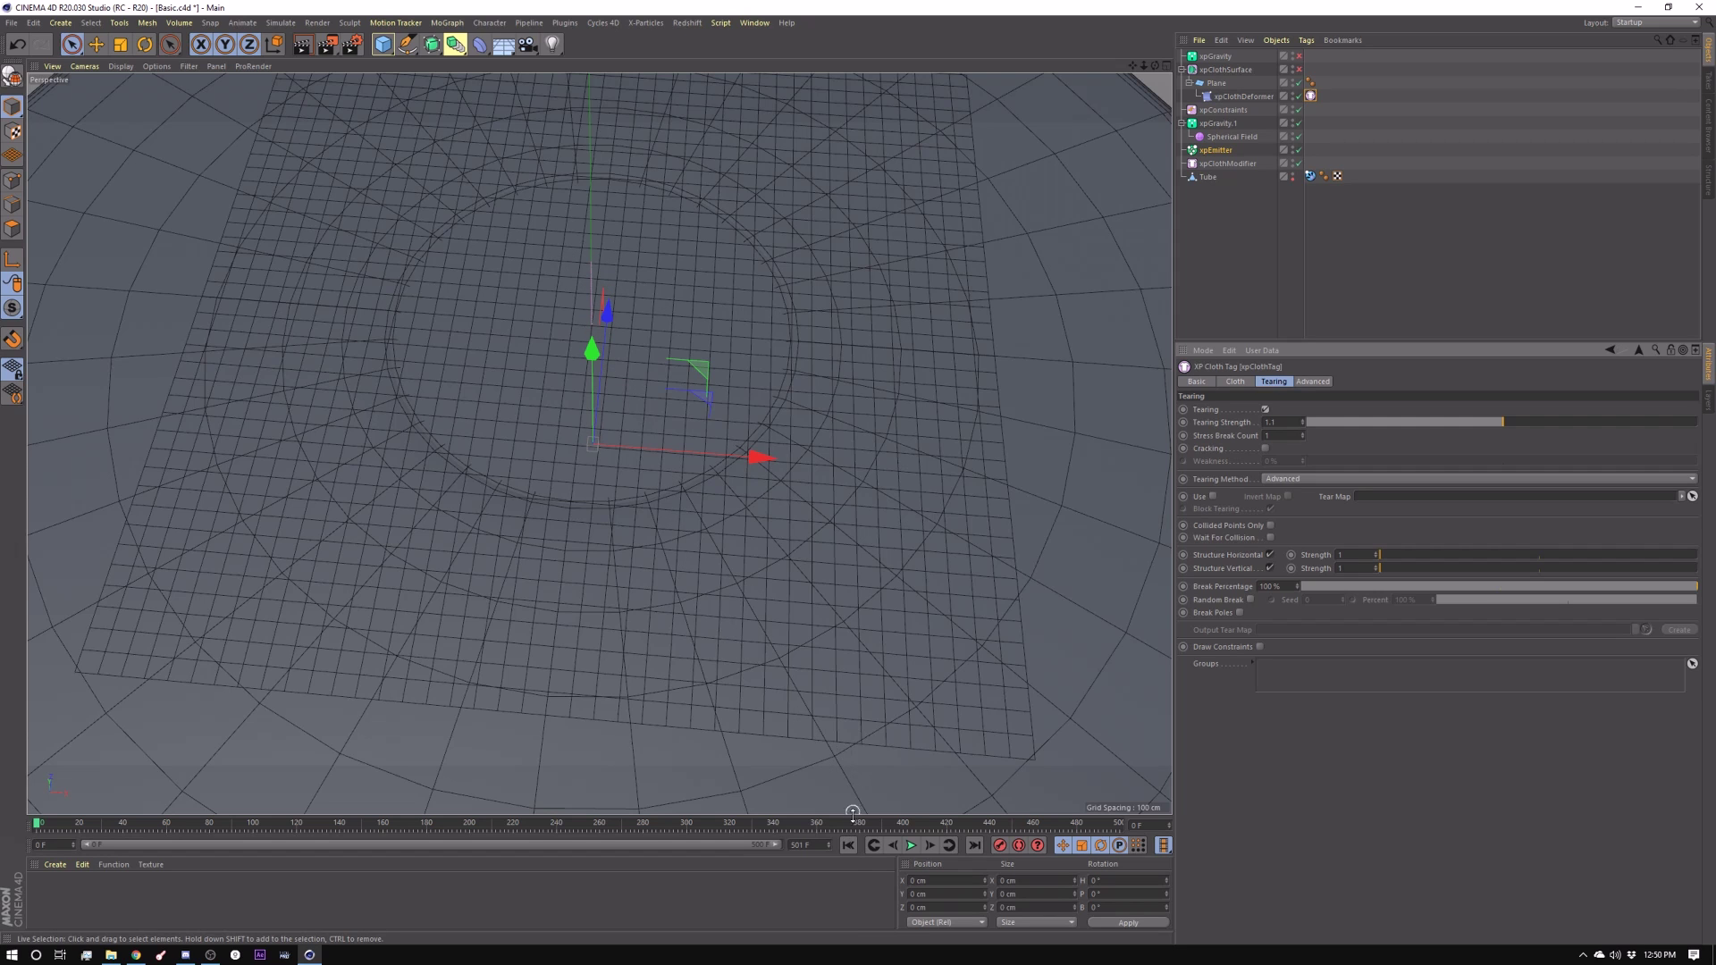
click(910, 846)
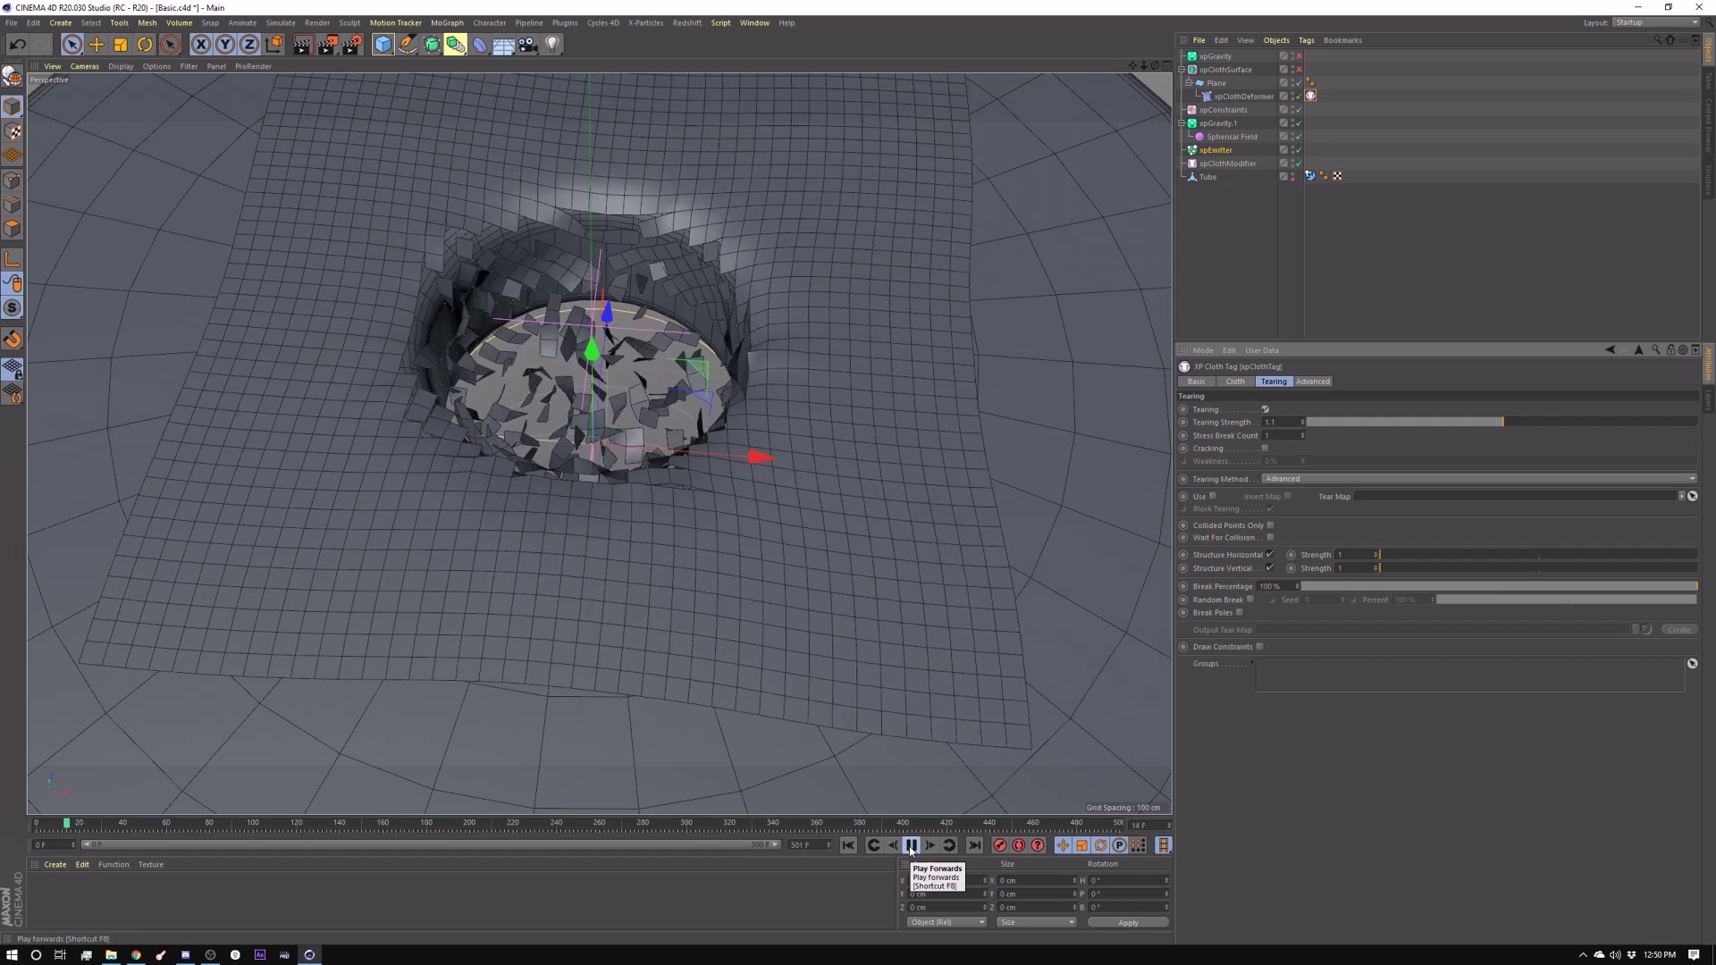
click(911, 846)
key(shift+f)
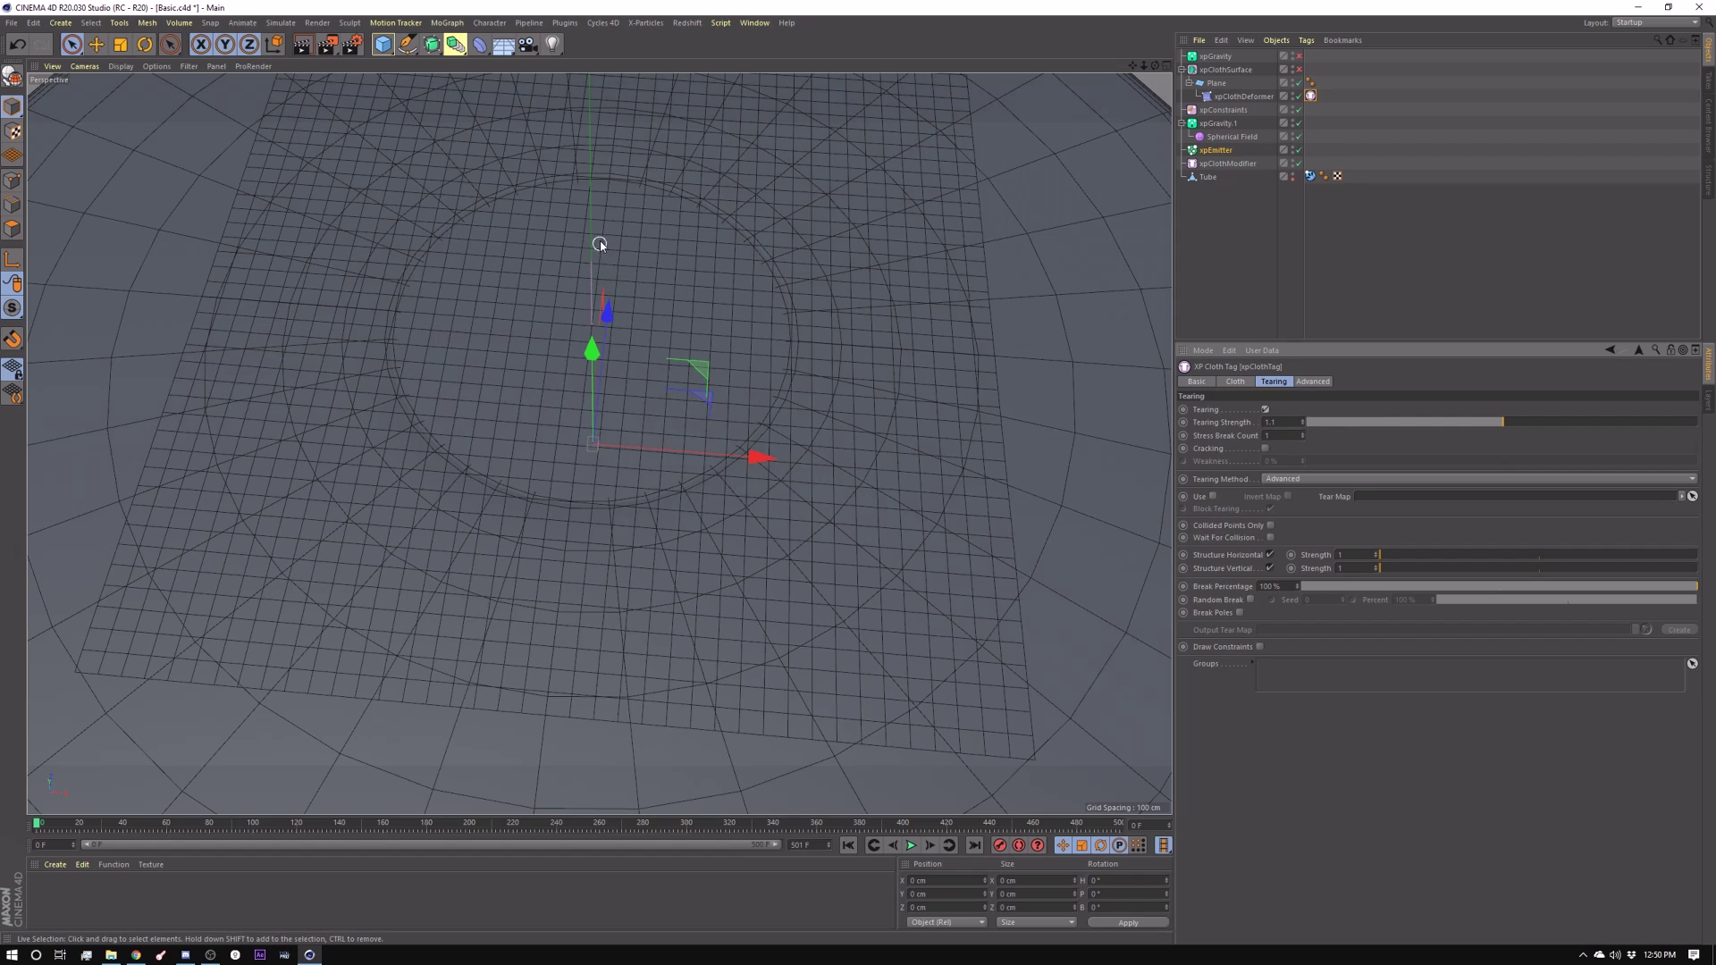
click(607, 275)
key(F8)
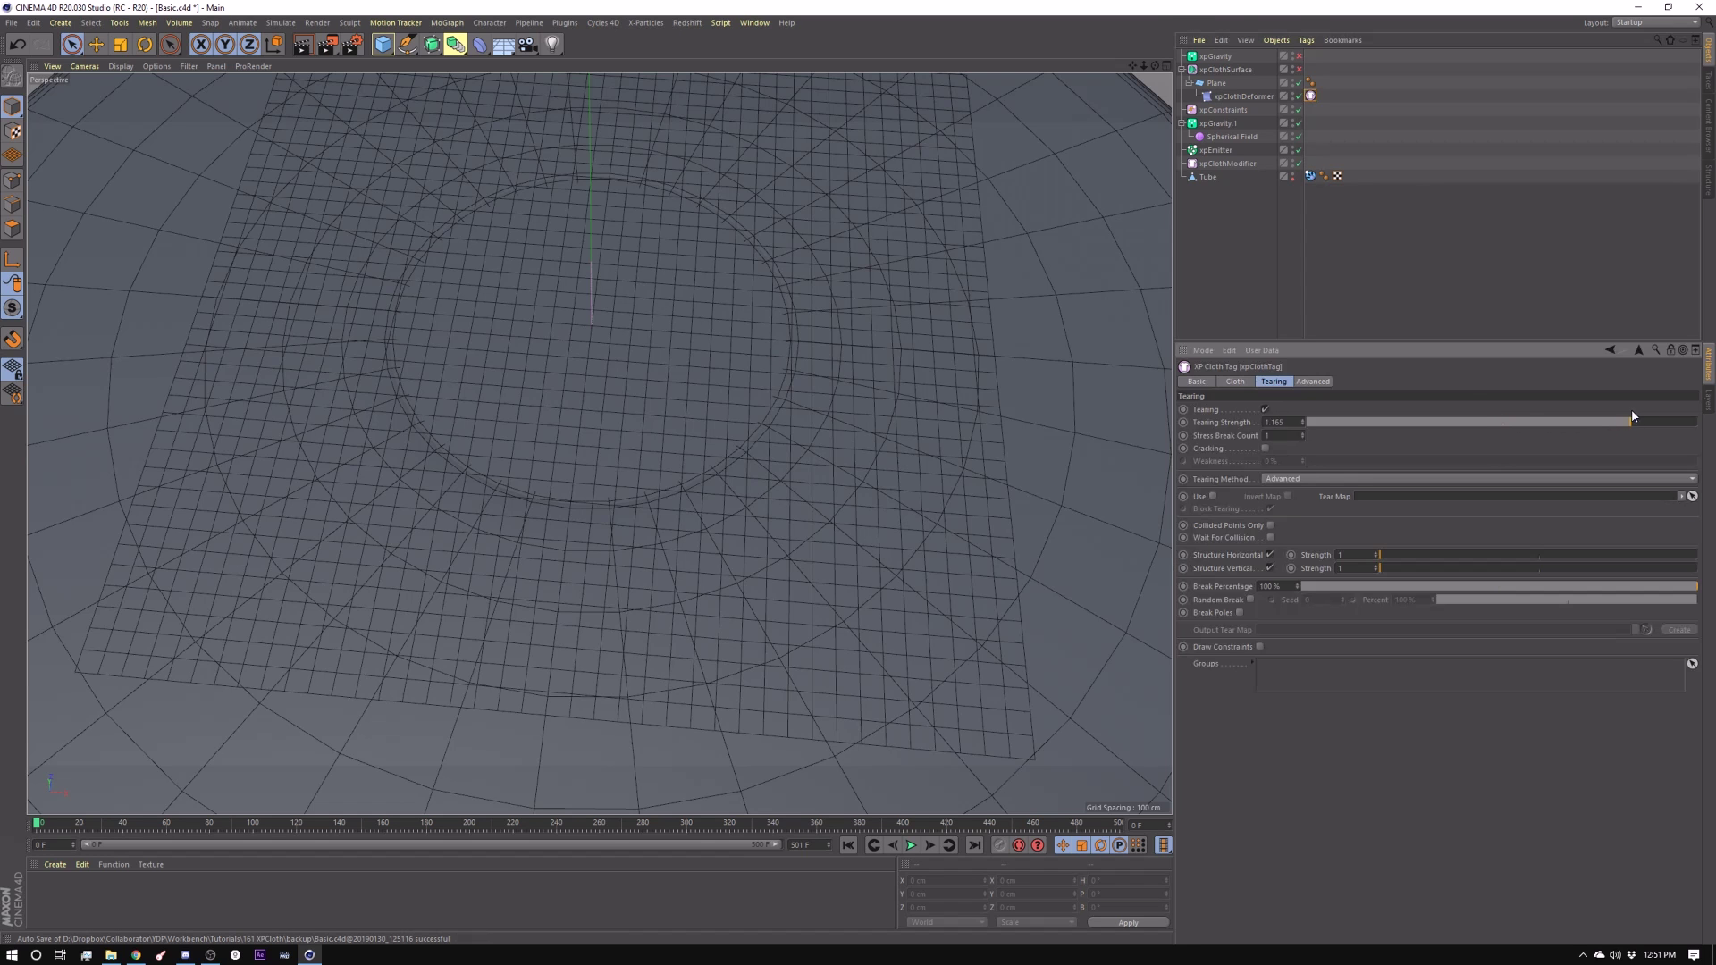
click(910, 845)
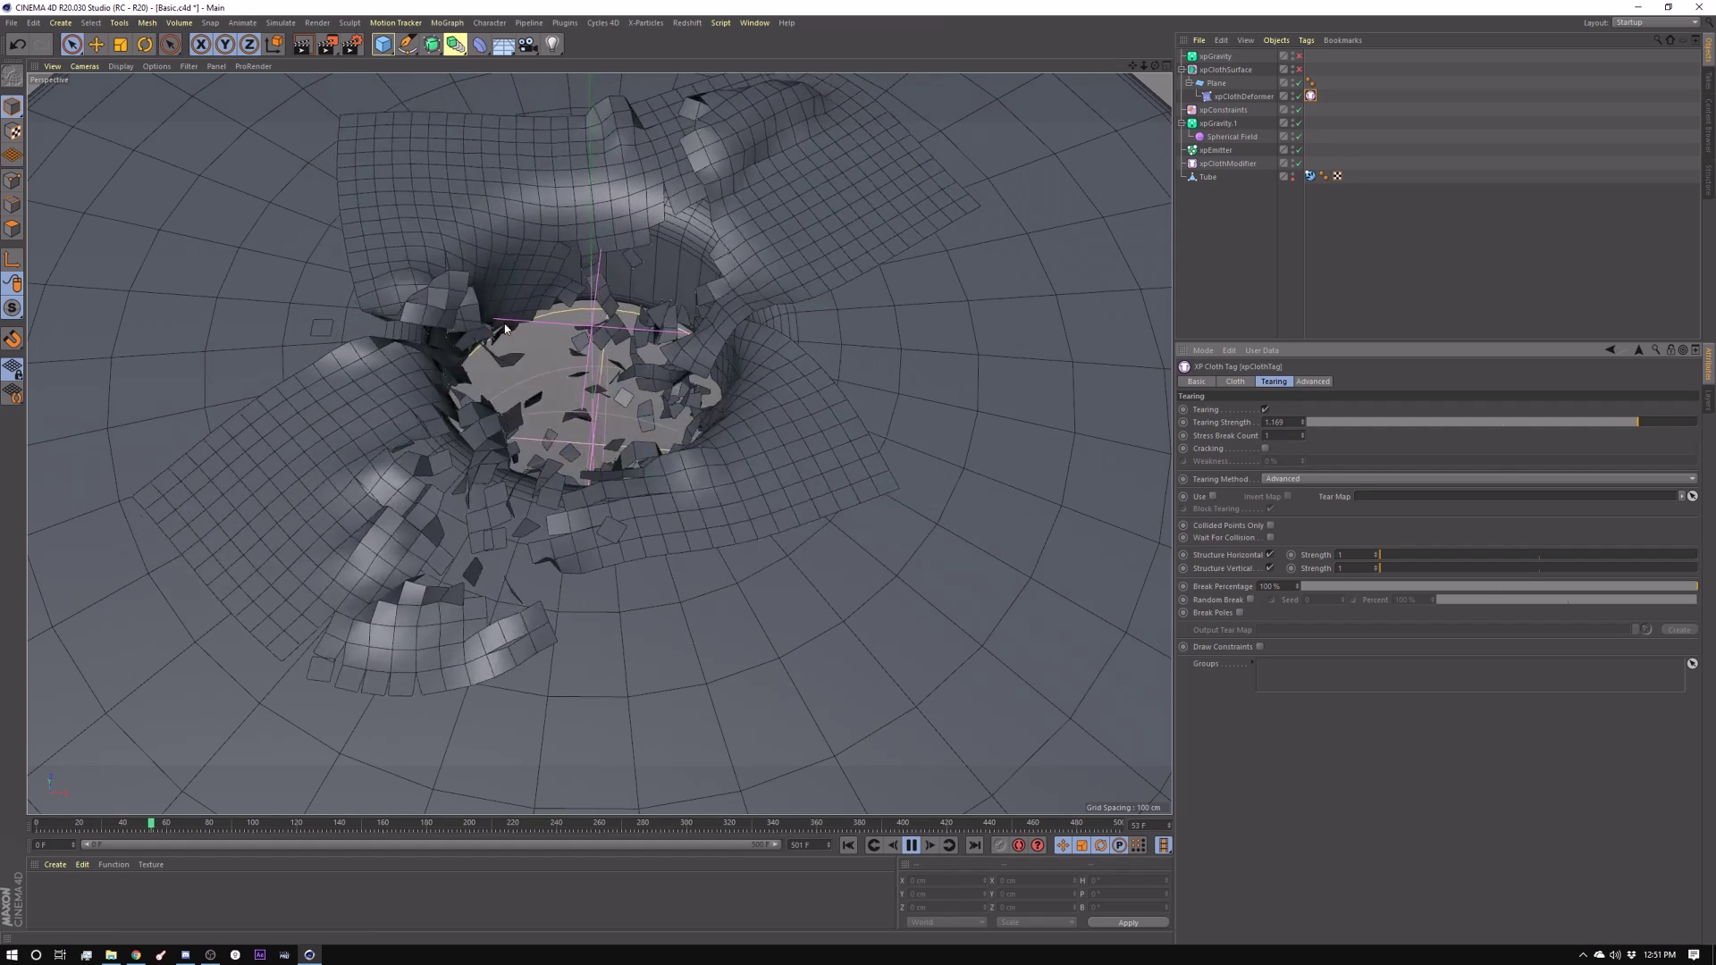
key(shift+f)
Enable cracking at 12% weakness, preview it, and show xpClothSurface's settings
click(1266, 449)
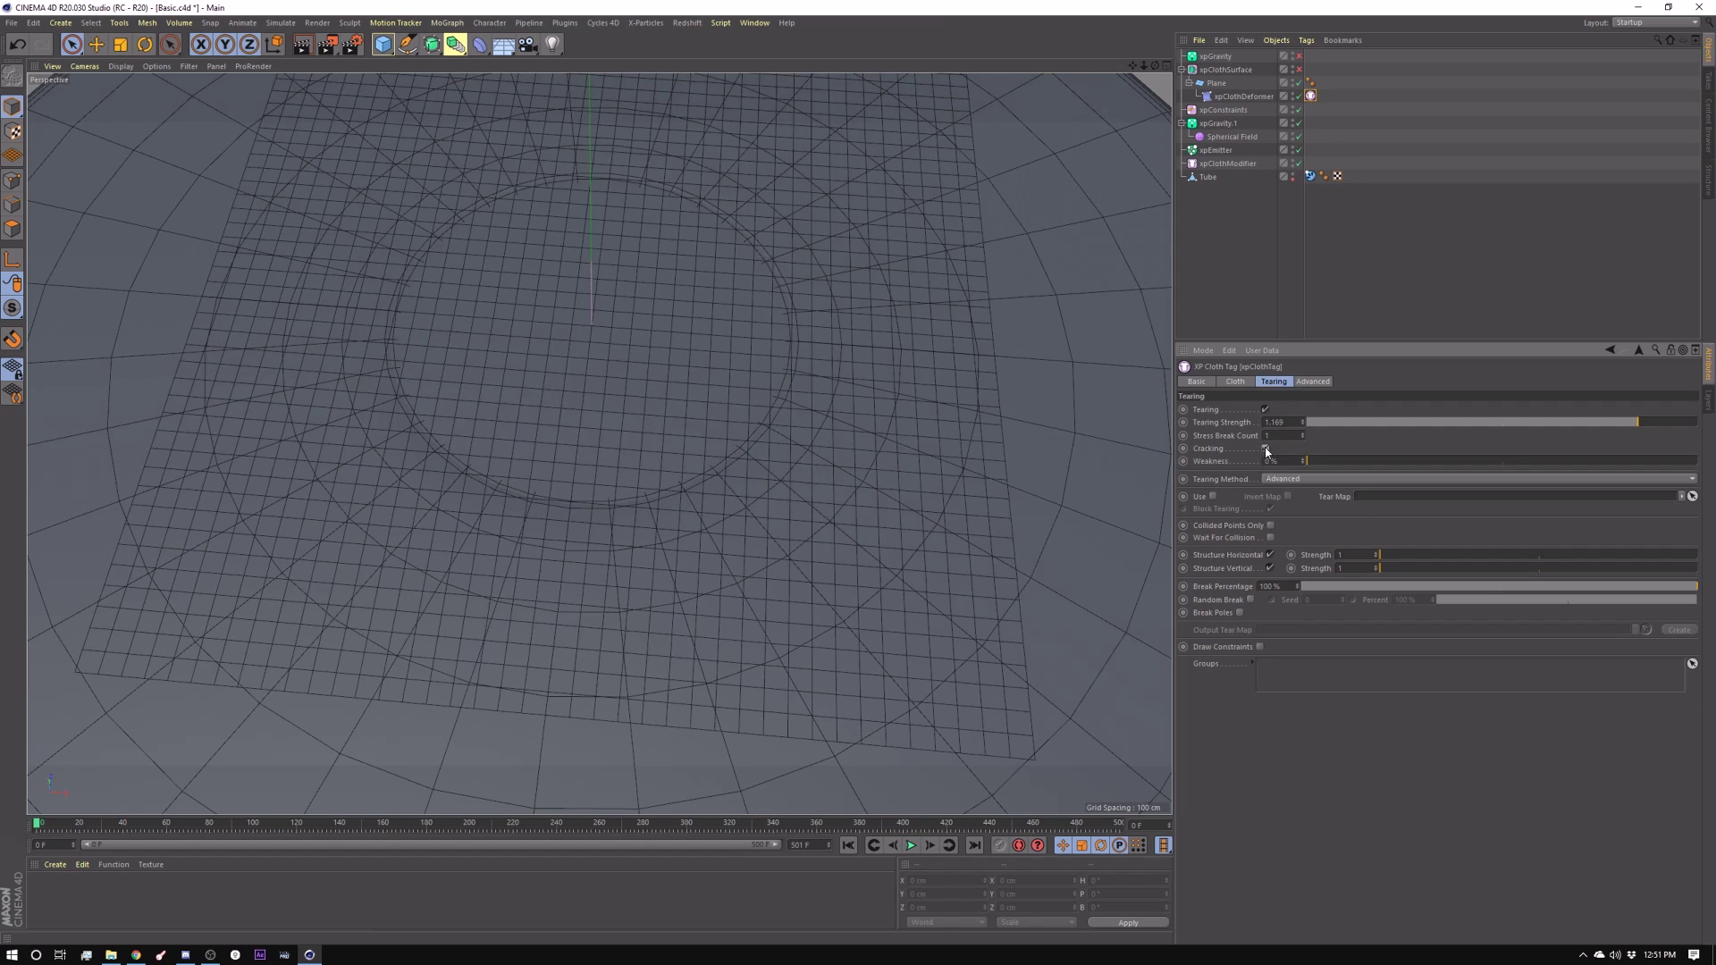
click(910, 846)
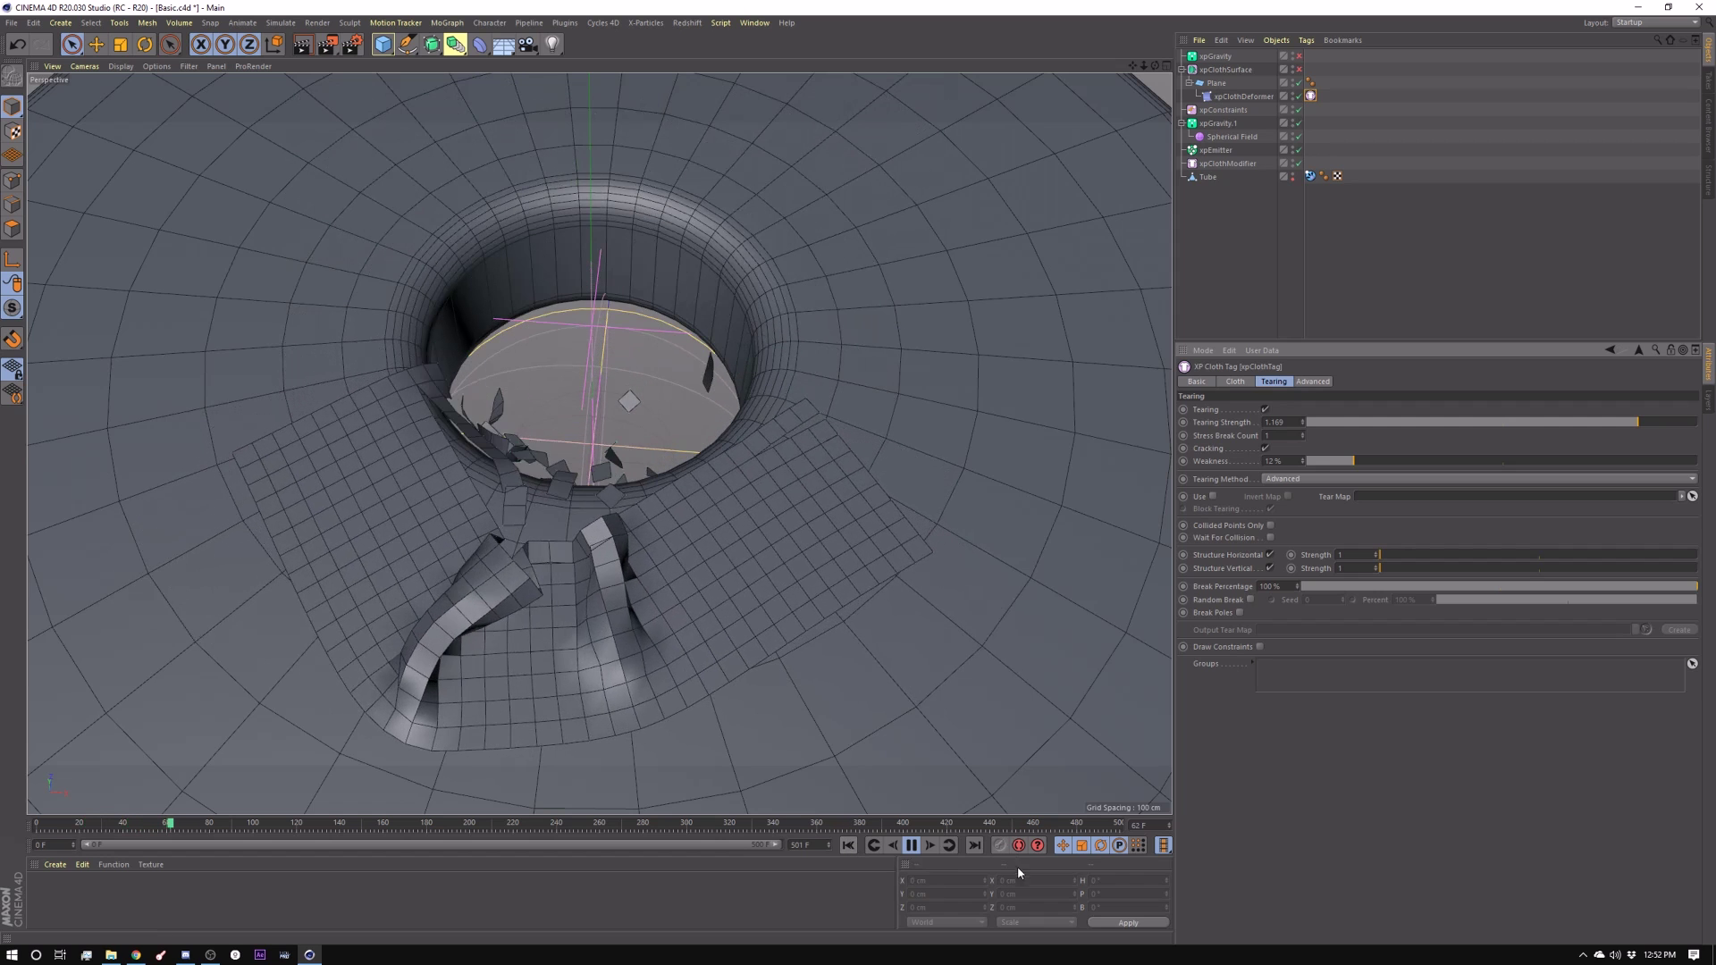
click(911, 845)
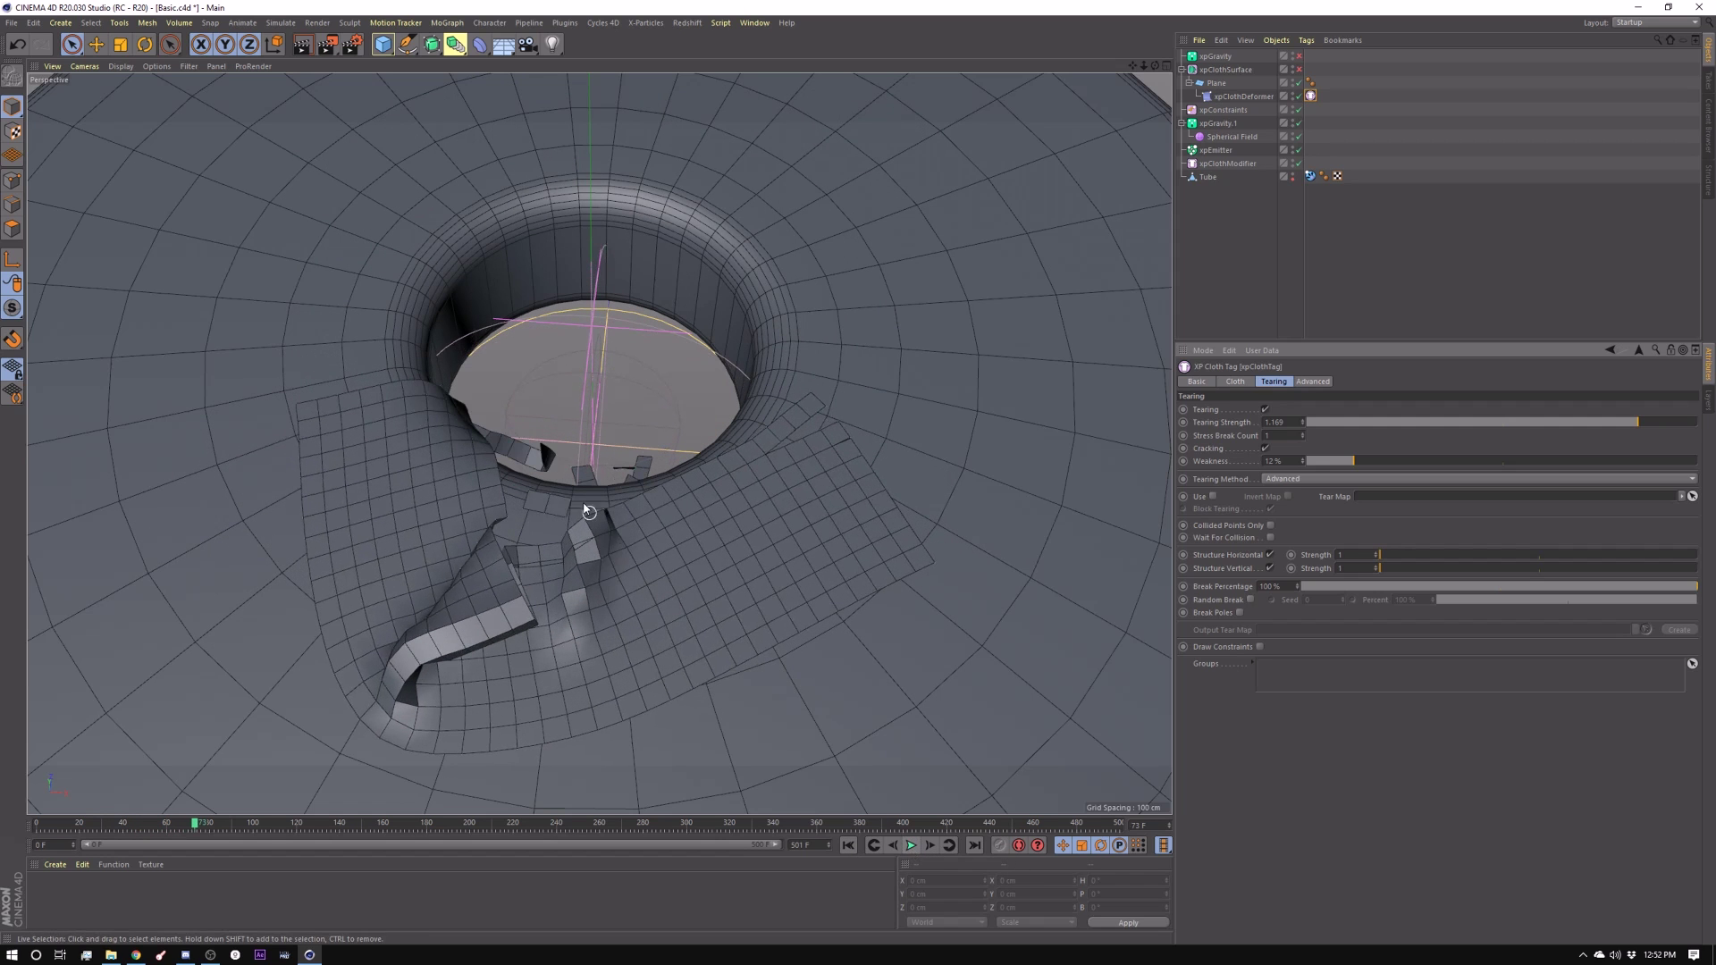
click(848, 845)
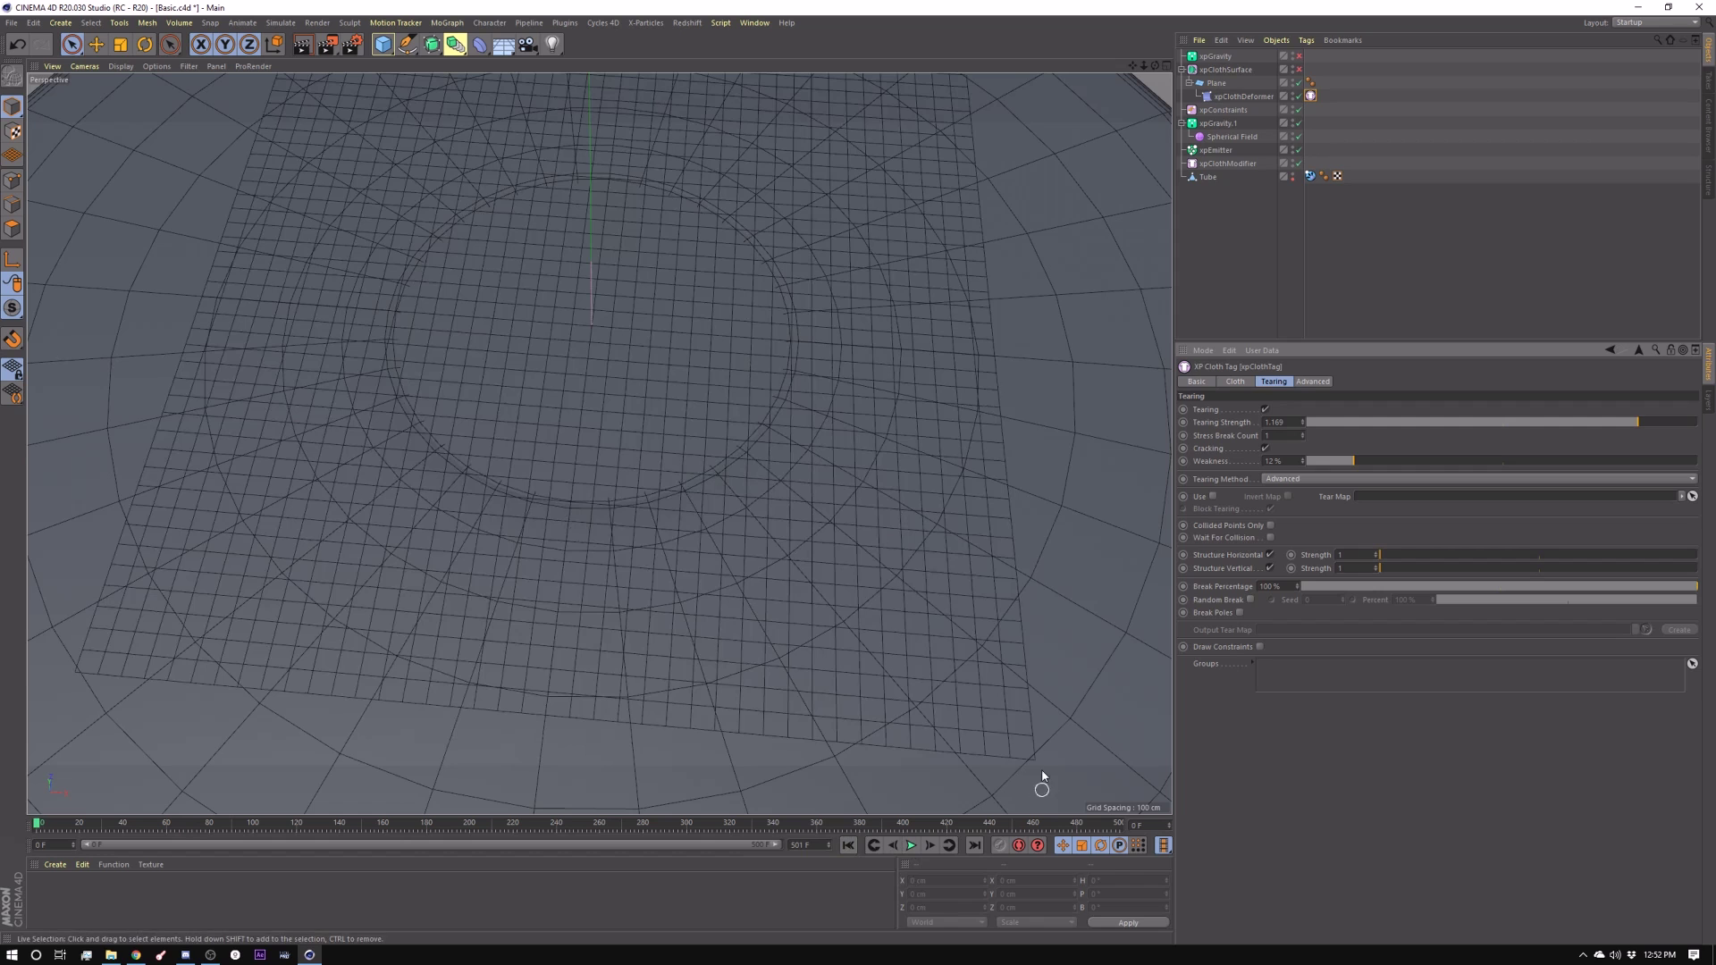
click(1238, 70)
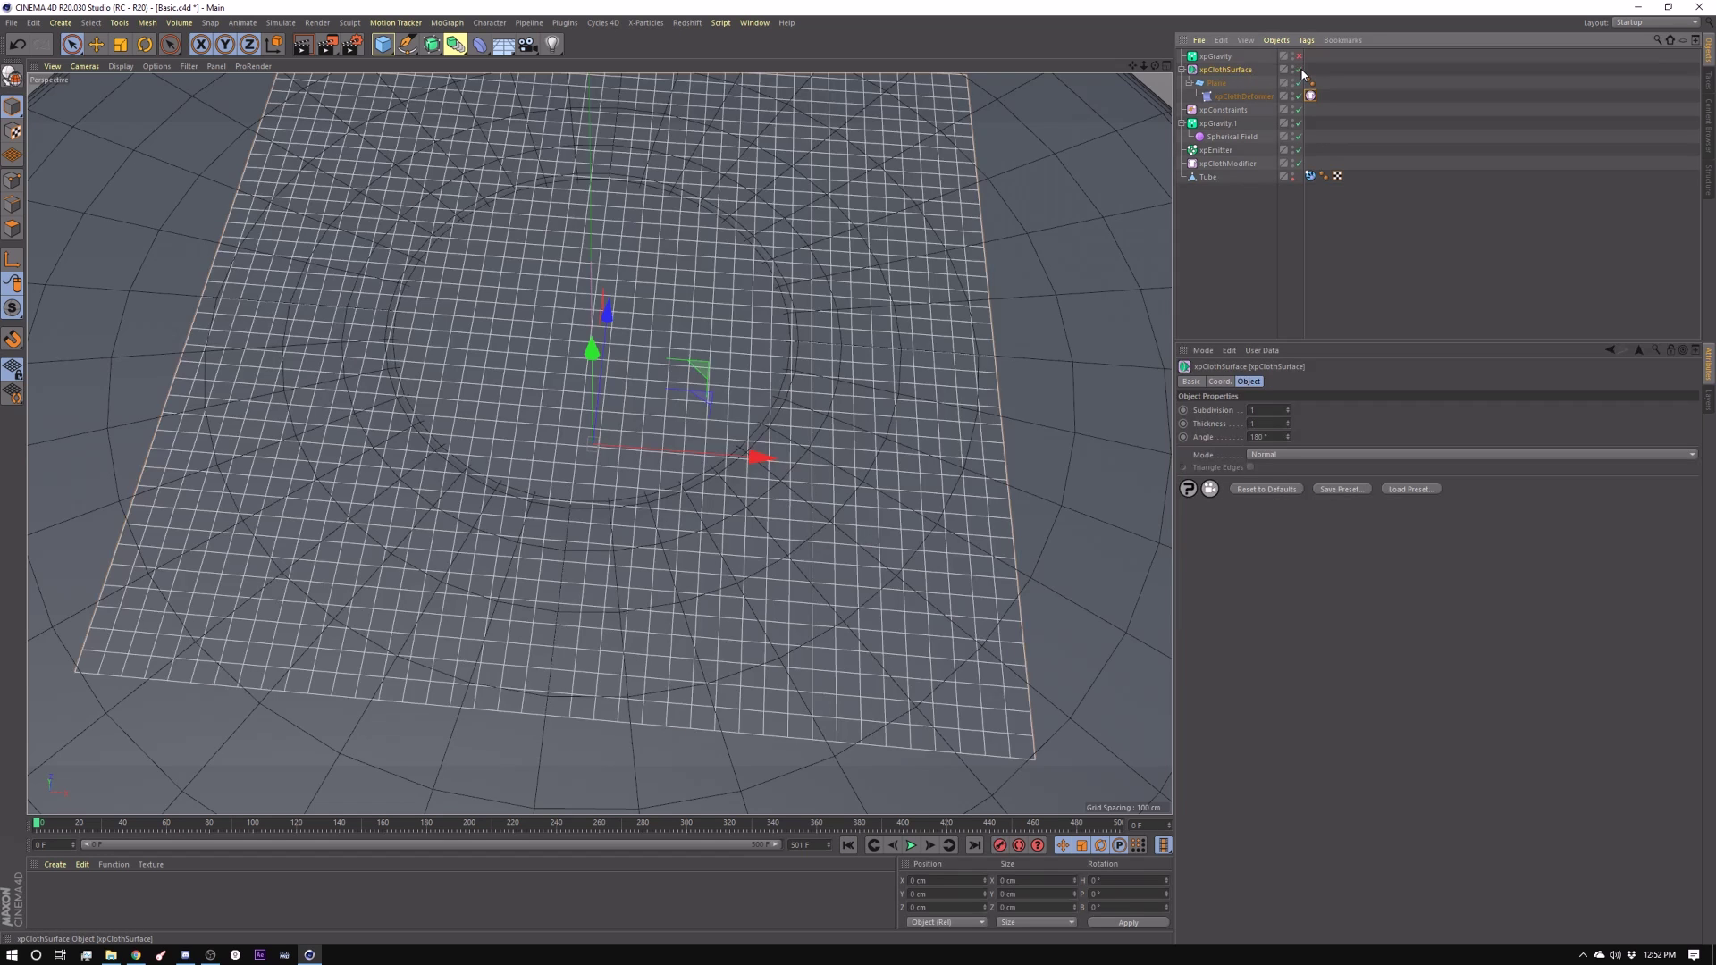
double_click(1259, 437)
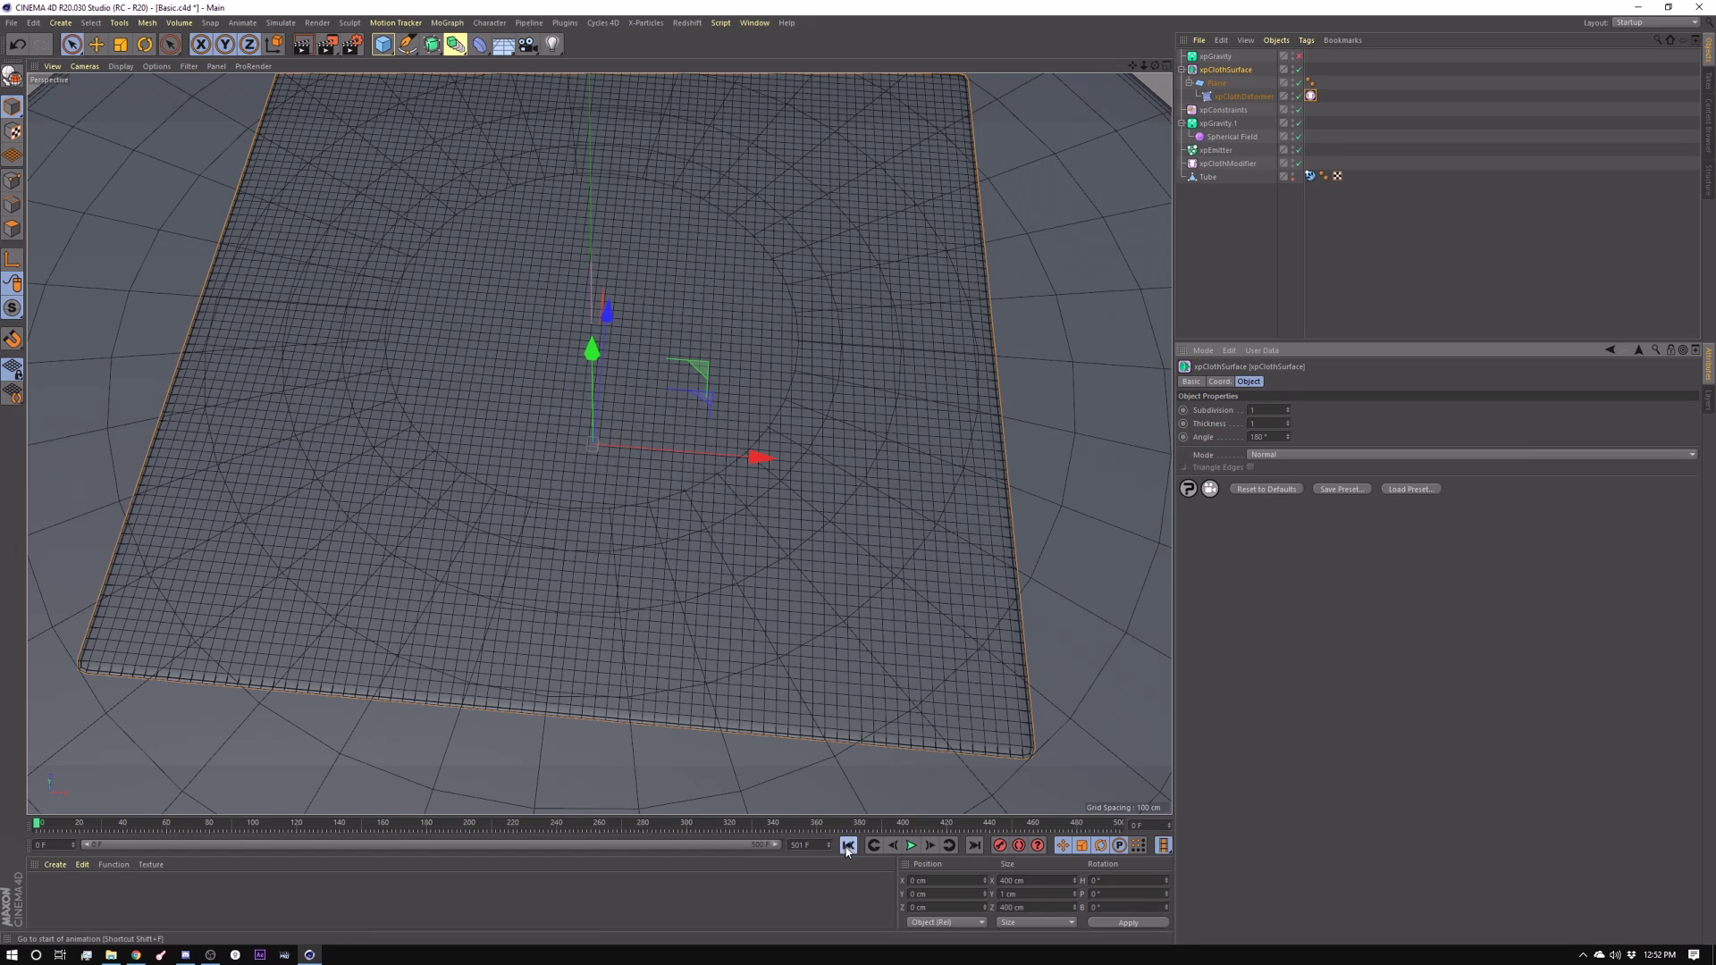
Play the simulation and toggle xpClothSurface off and on to compare the smoothing
click(911, 845)
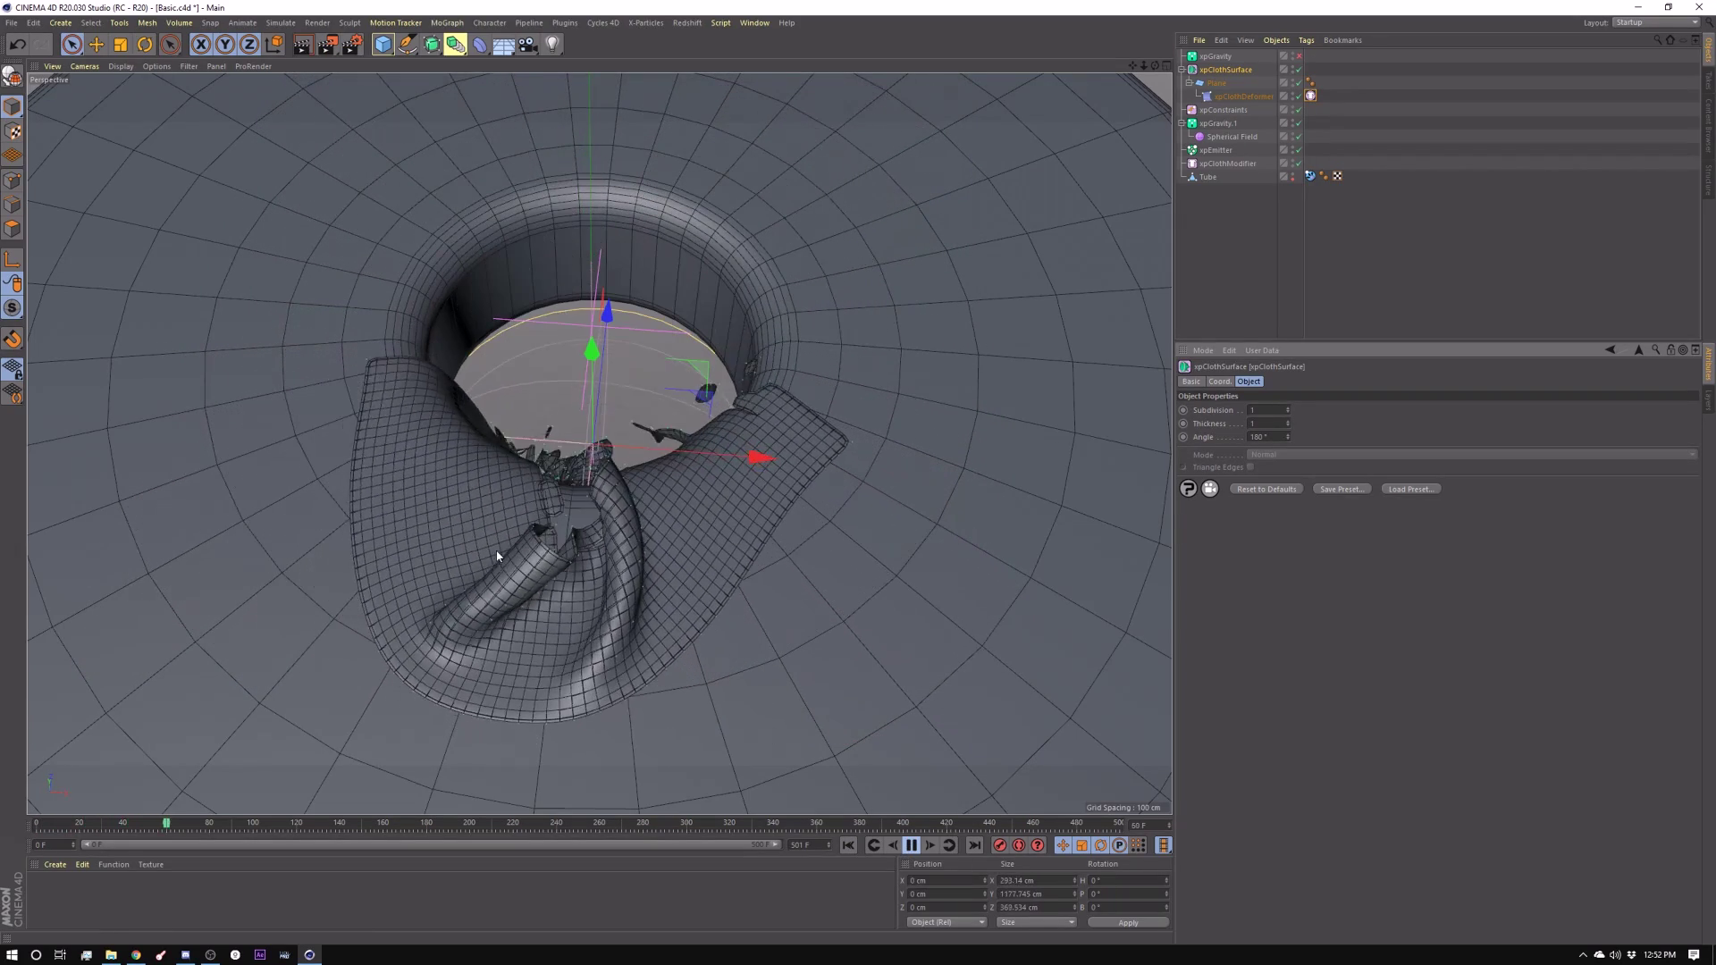
click(910, 845)
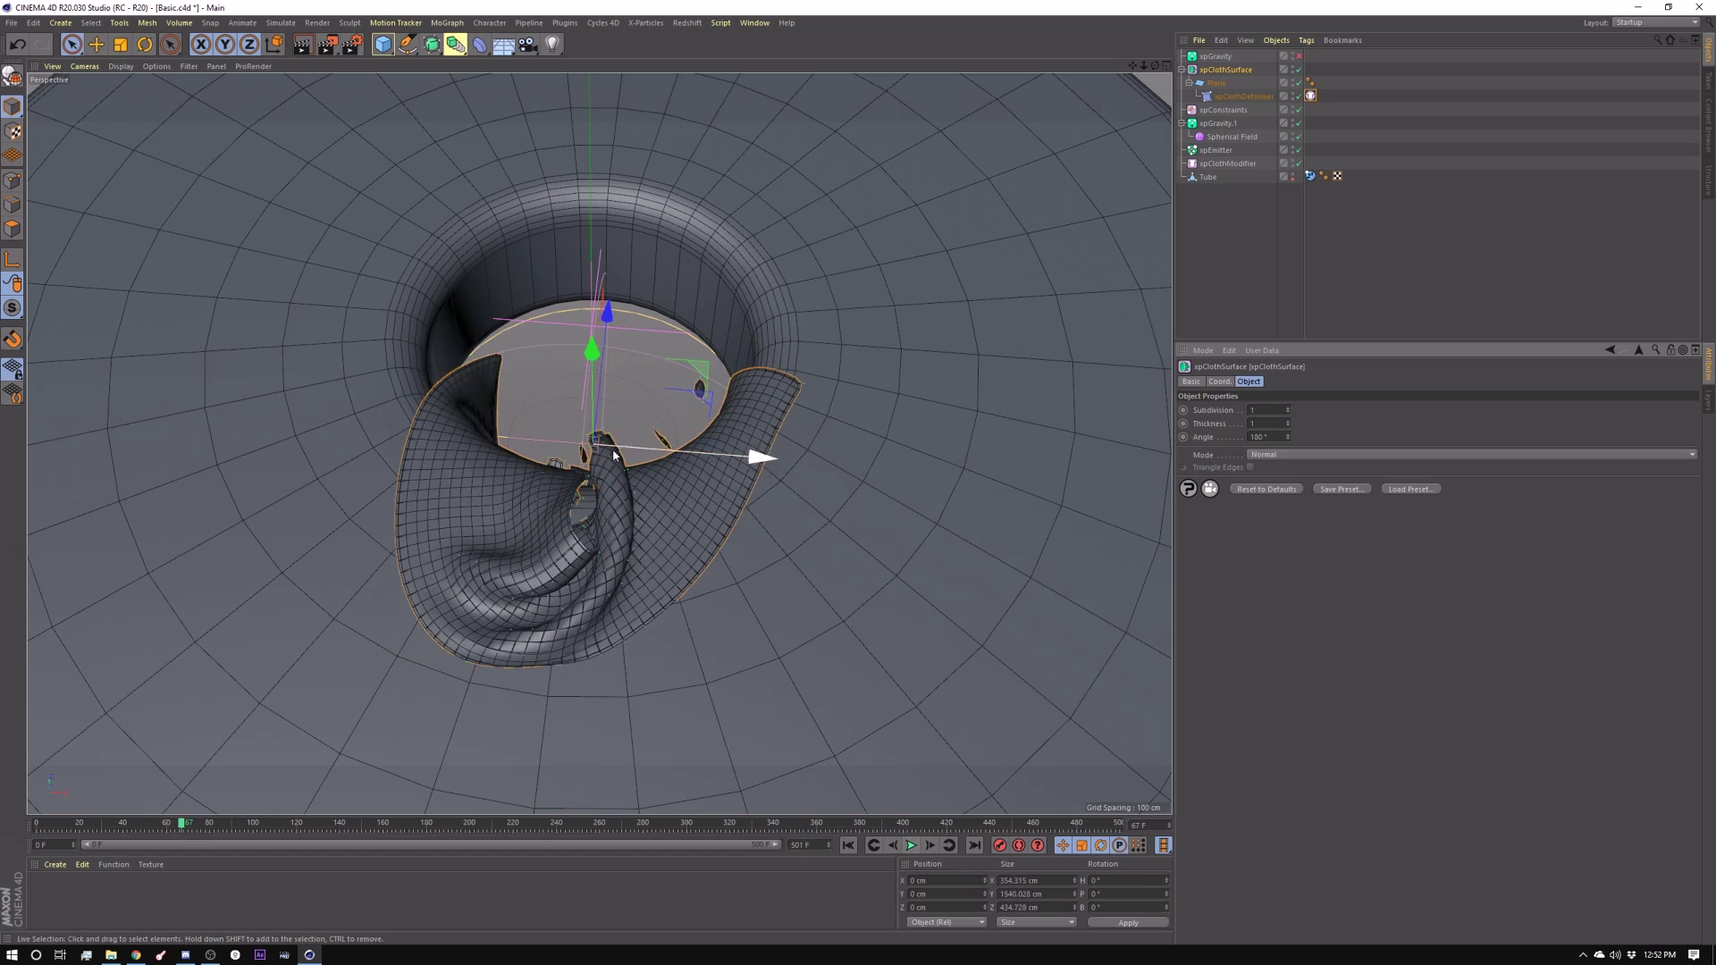
key(q)
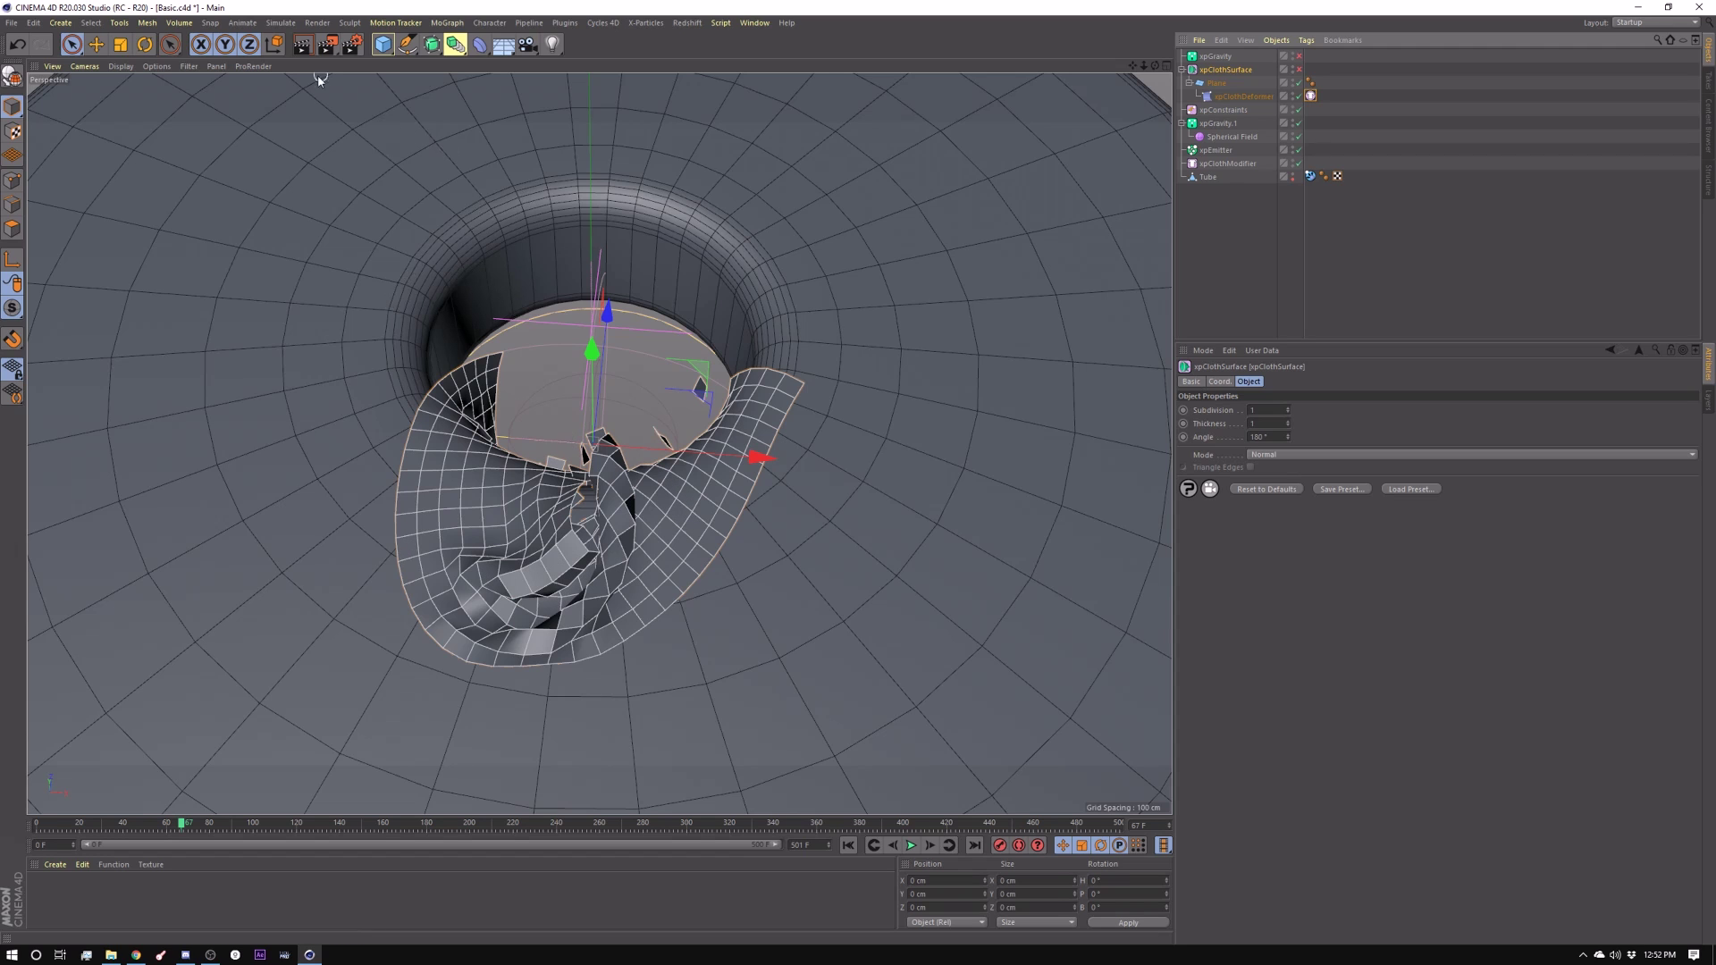
click(1299, 70)
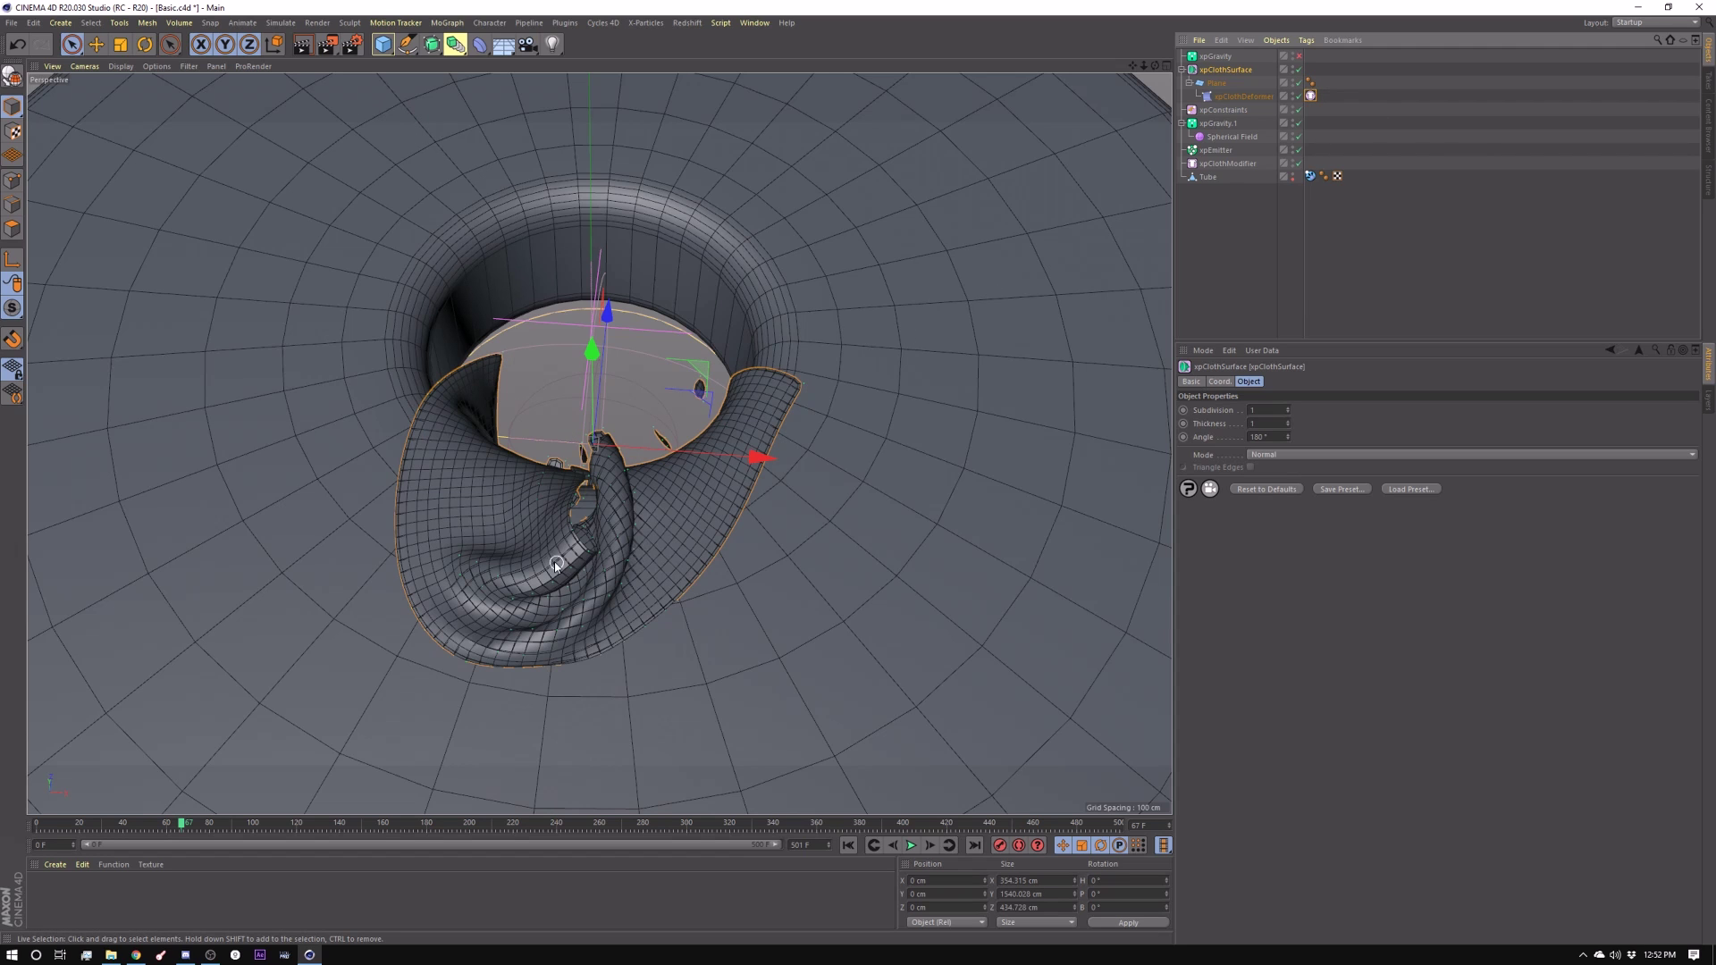
Set xpClothSurface Subdivision to 2 and replay the denser cloth from frame 0
click(1253, 410)
key(Return)
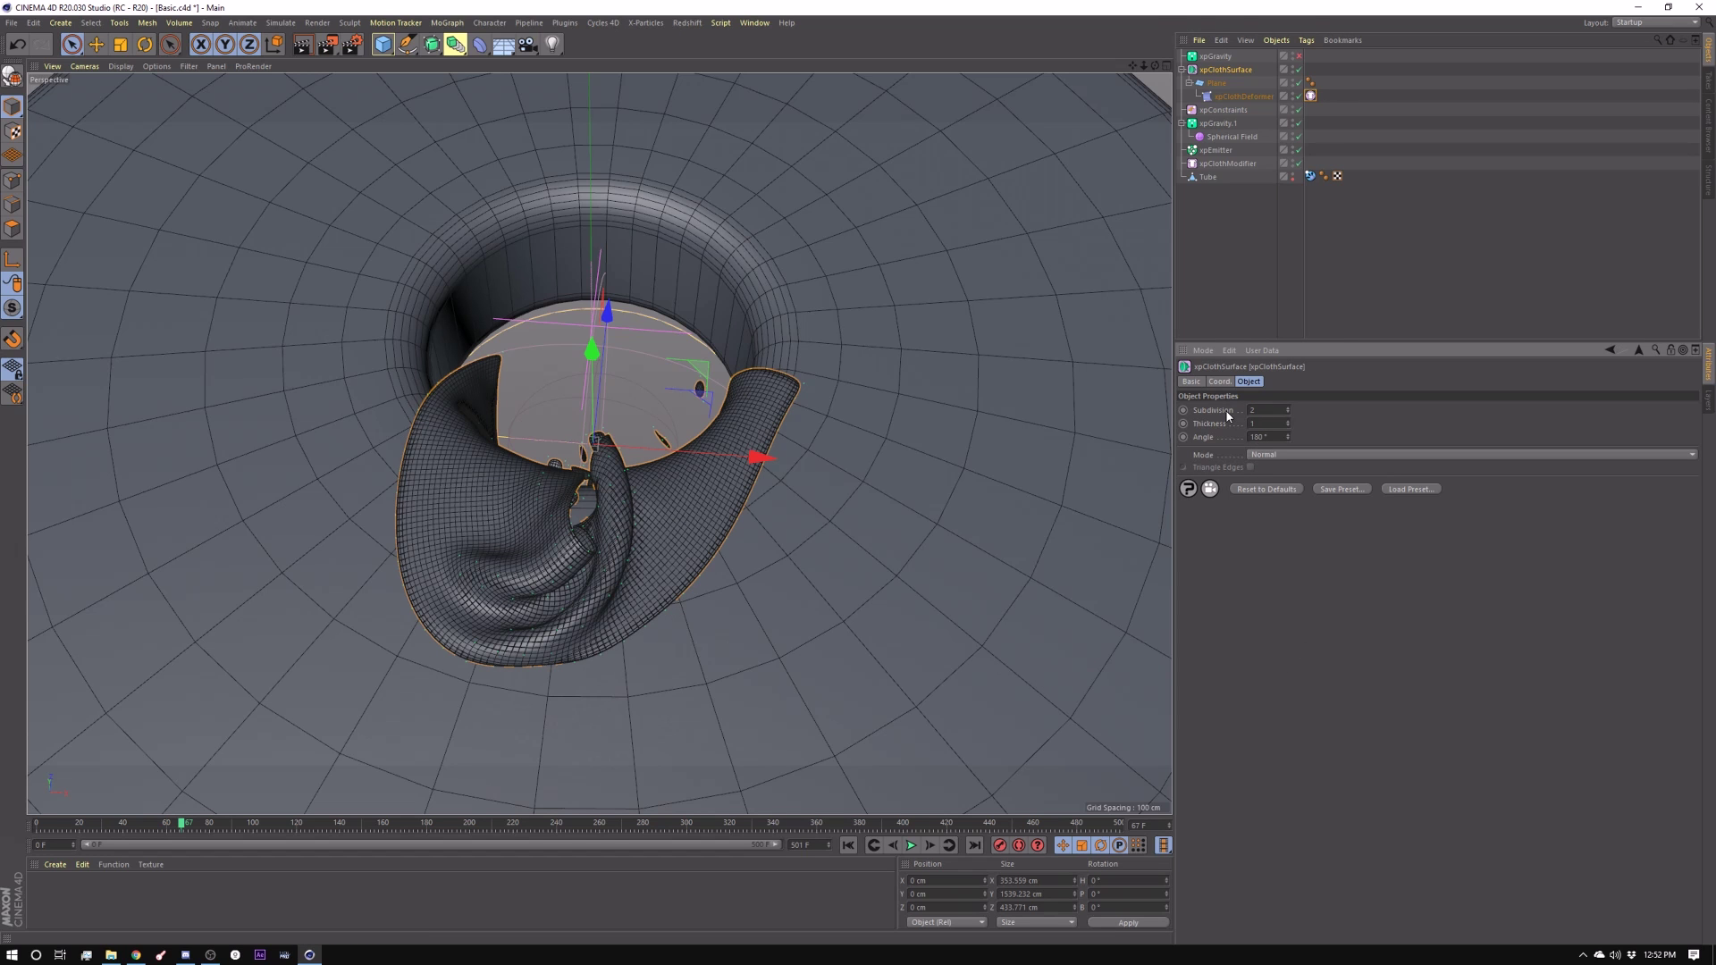
click(851, 846)
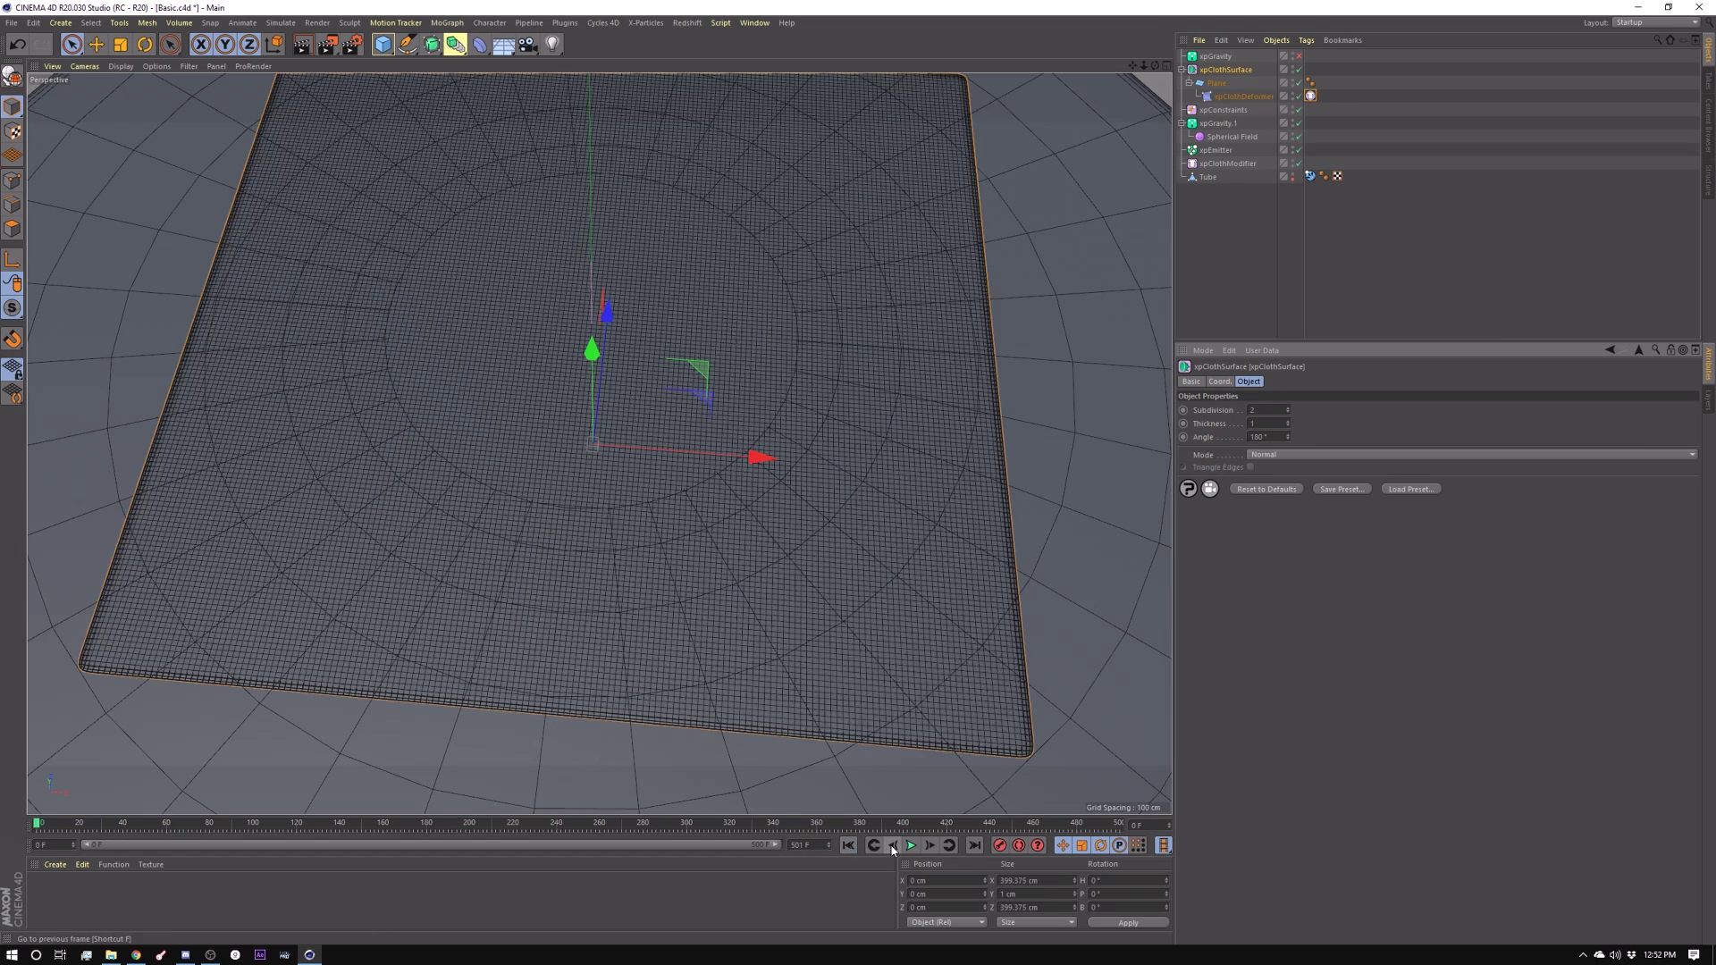
click(911, 846)
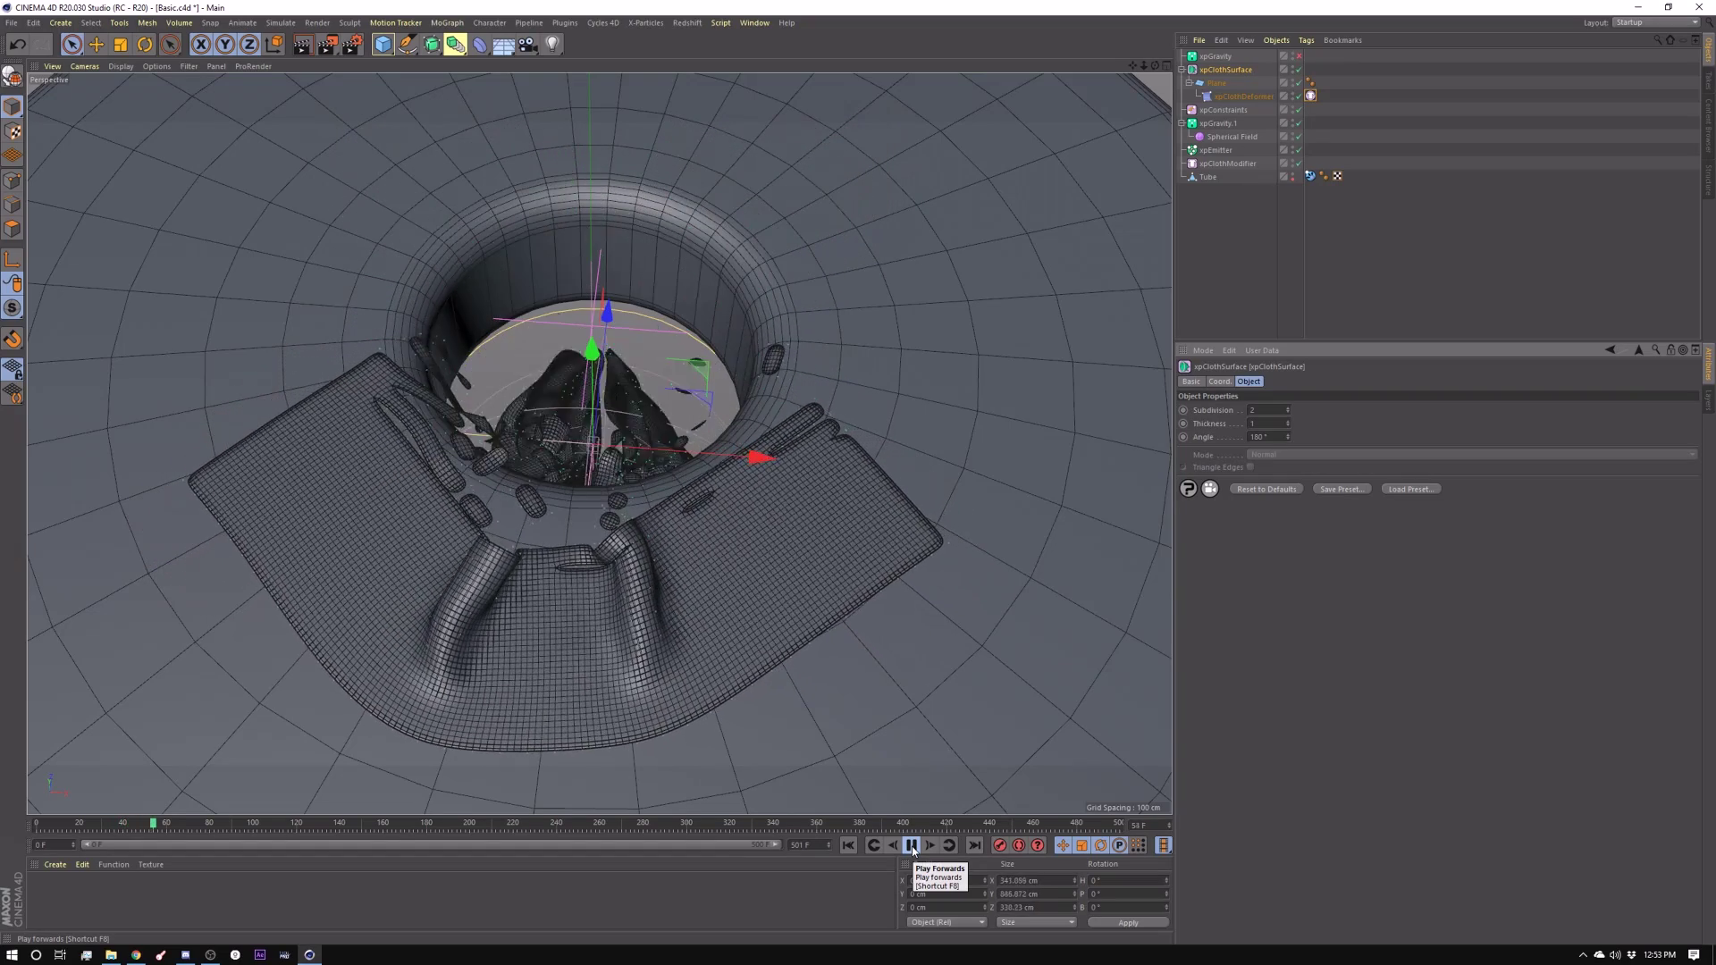
click(912, 845)
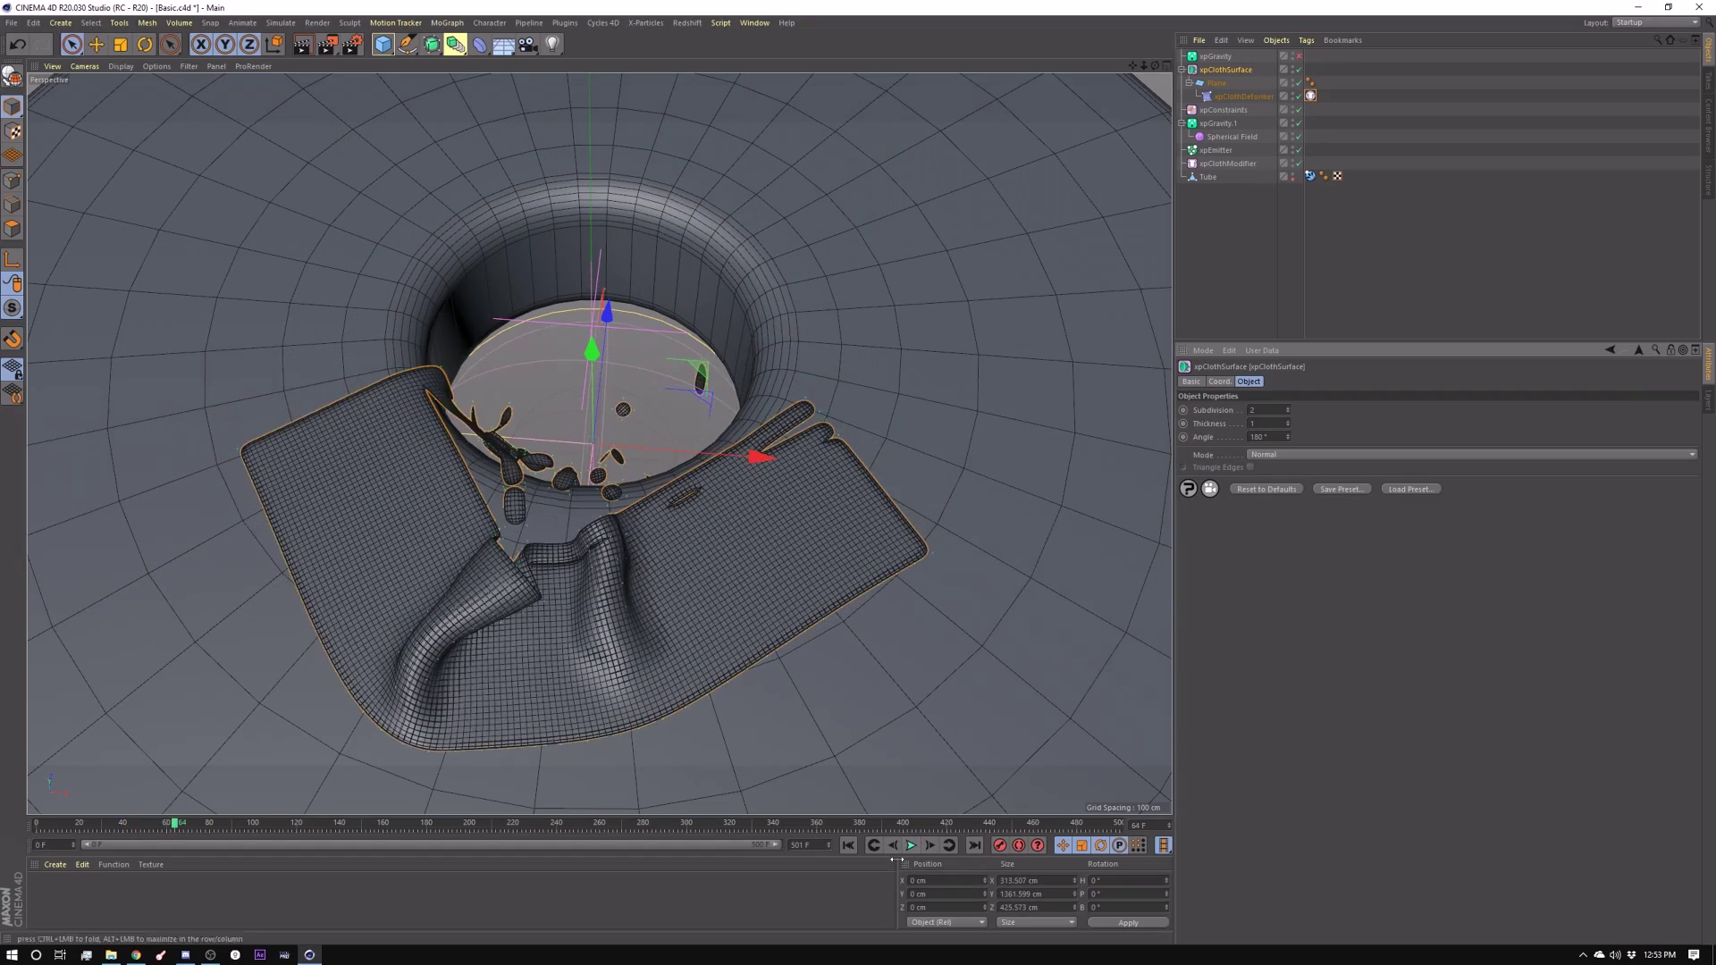
click(848, 845)
click(1286, 455)
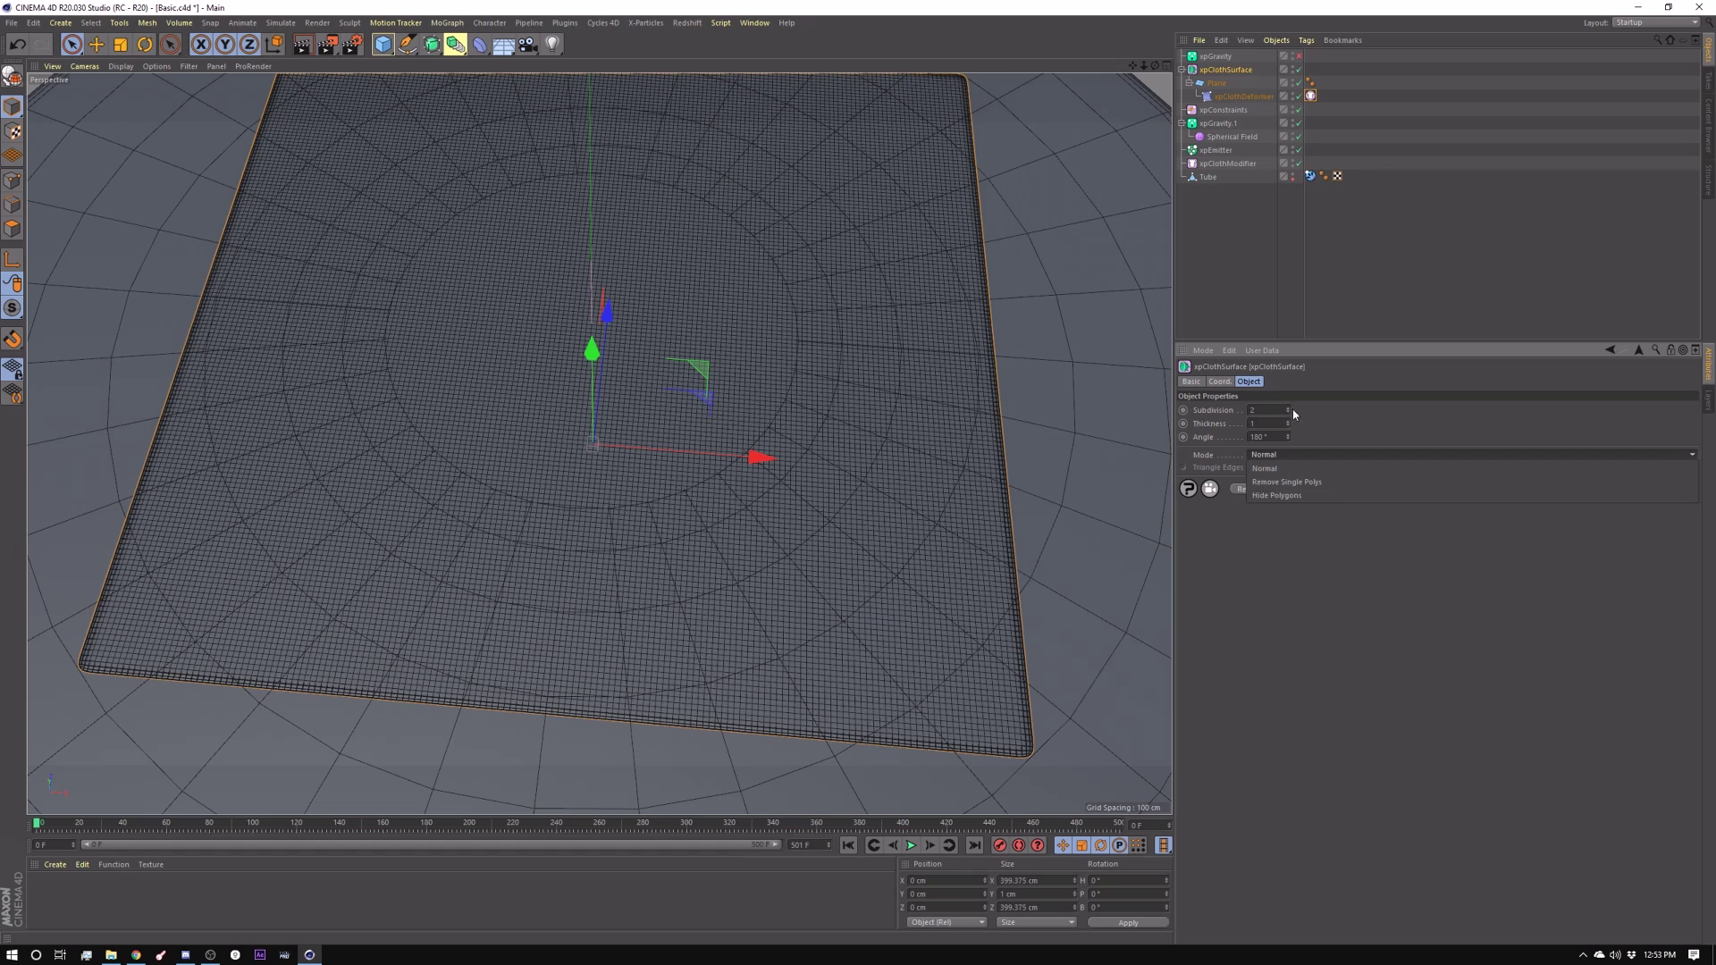
Try the Remove Single Polys surface mode and preview the simulation
click(1321, 482)
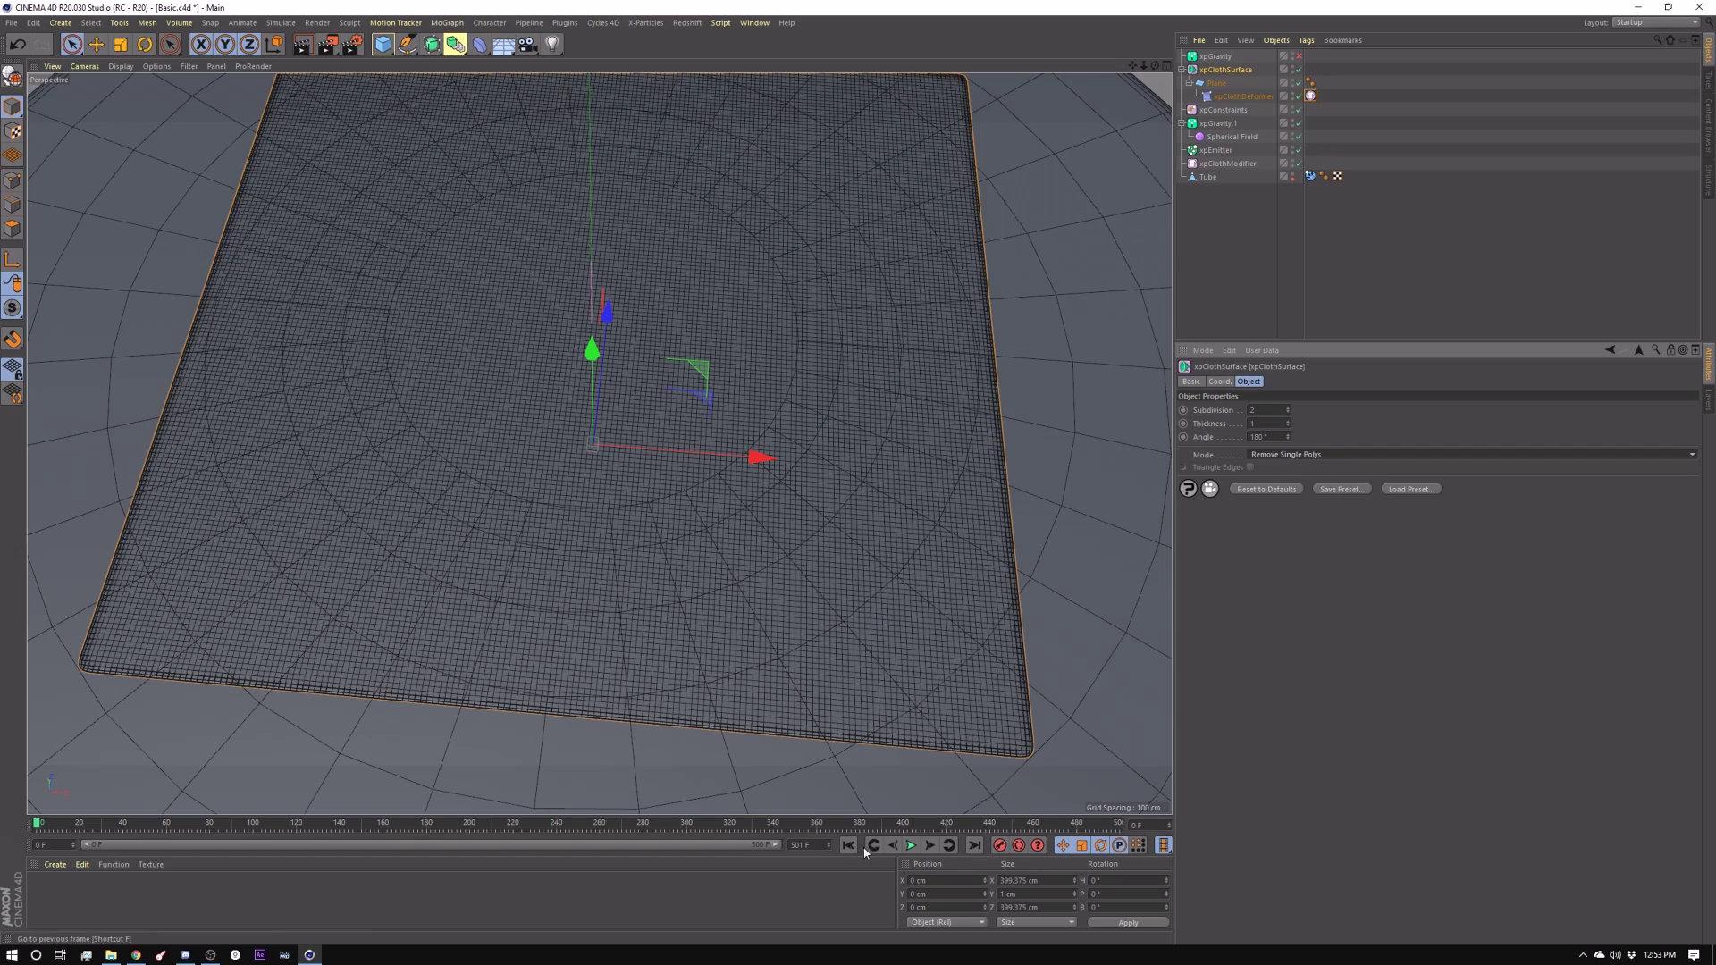
click(910, 845)
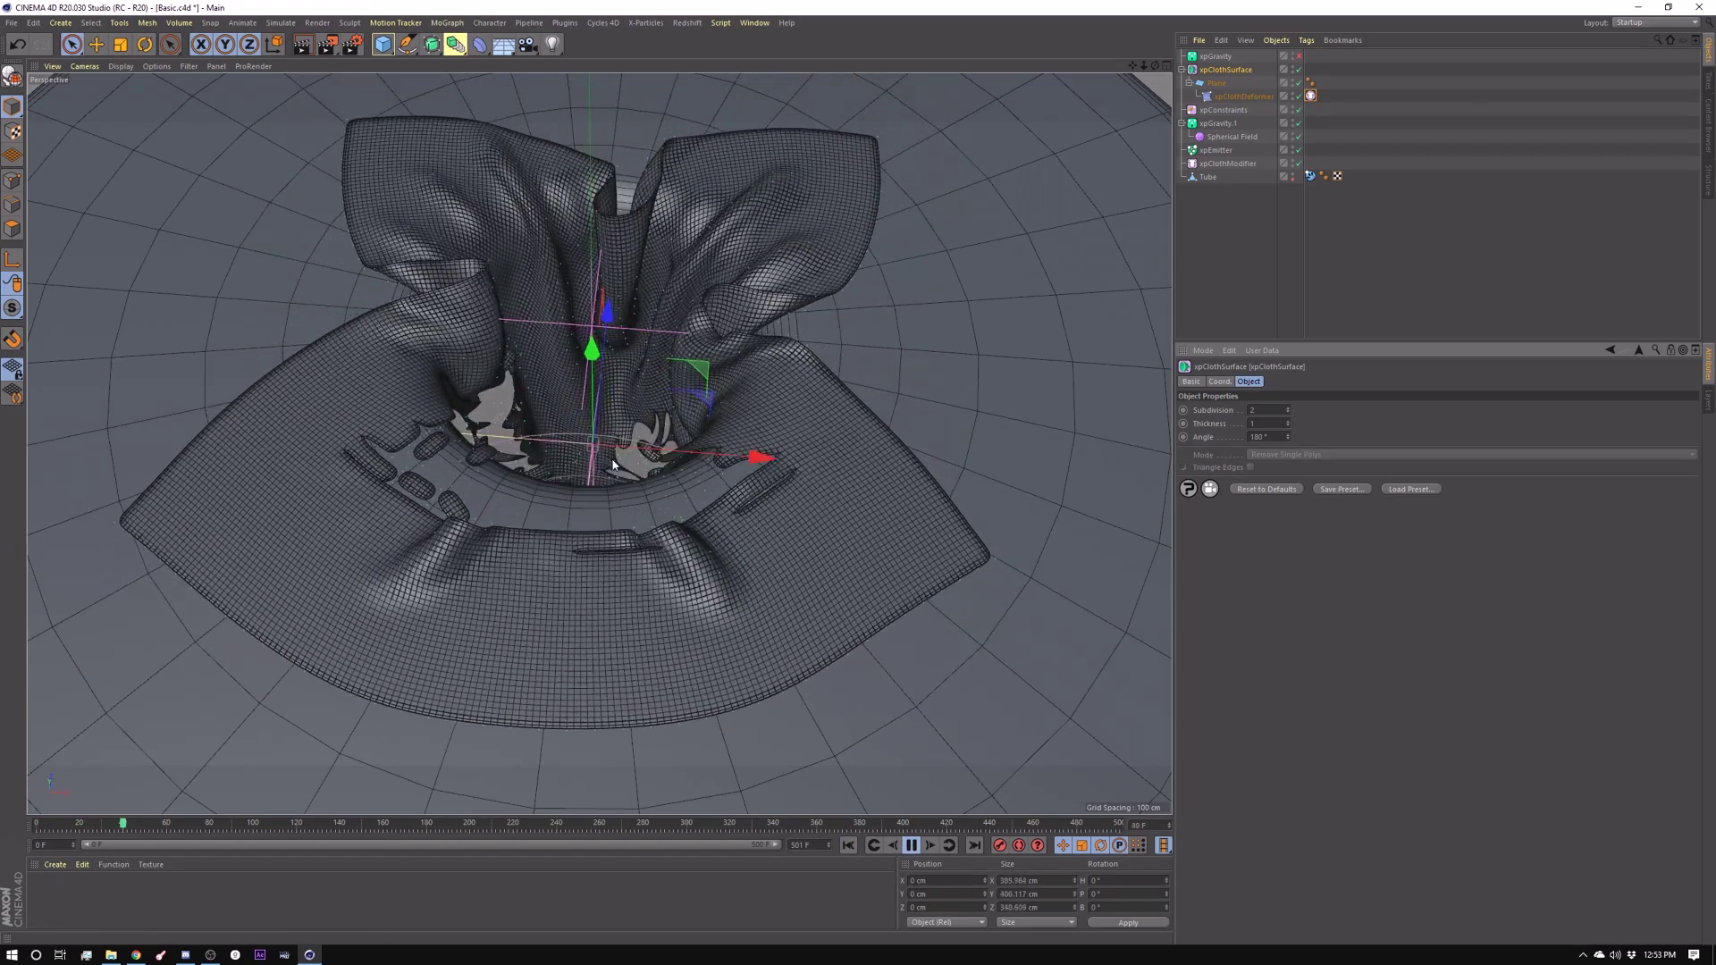
key(shift+f)
Switch xpClothSurface to Hide Polygons with Triangle Edges and preview the tearing
click(1337, 455)
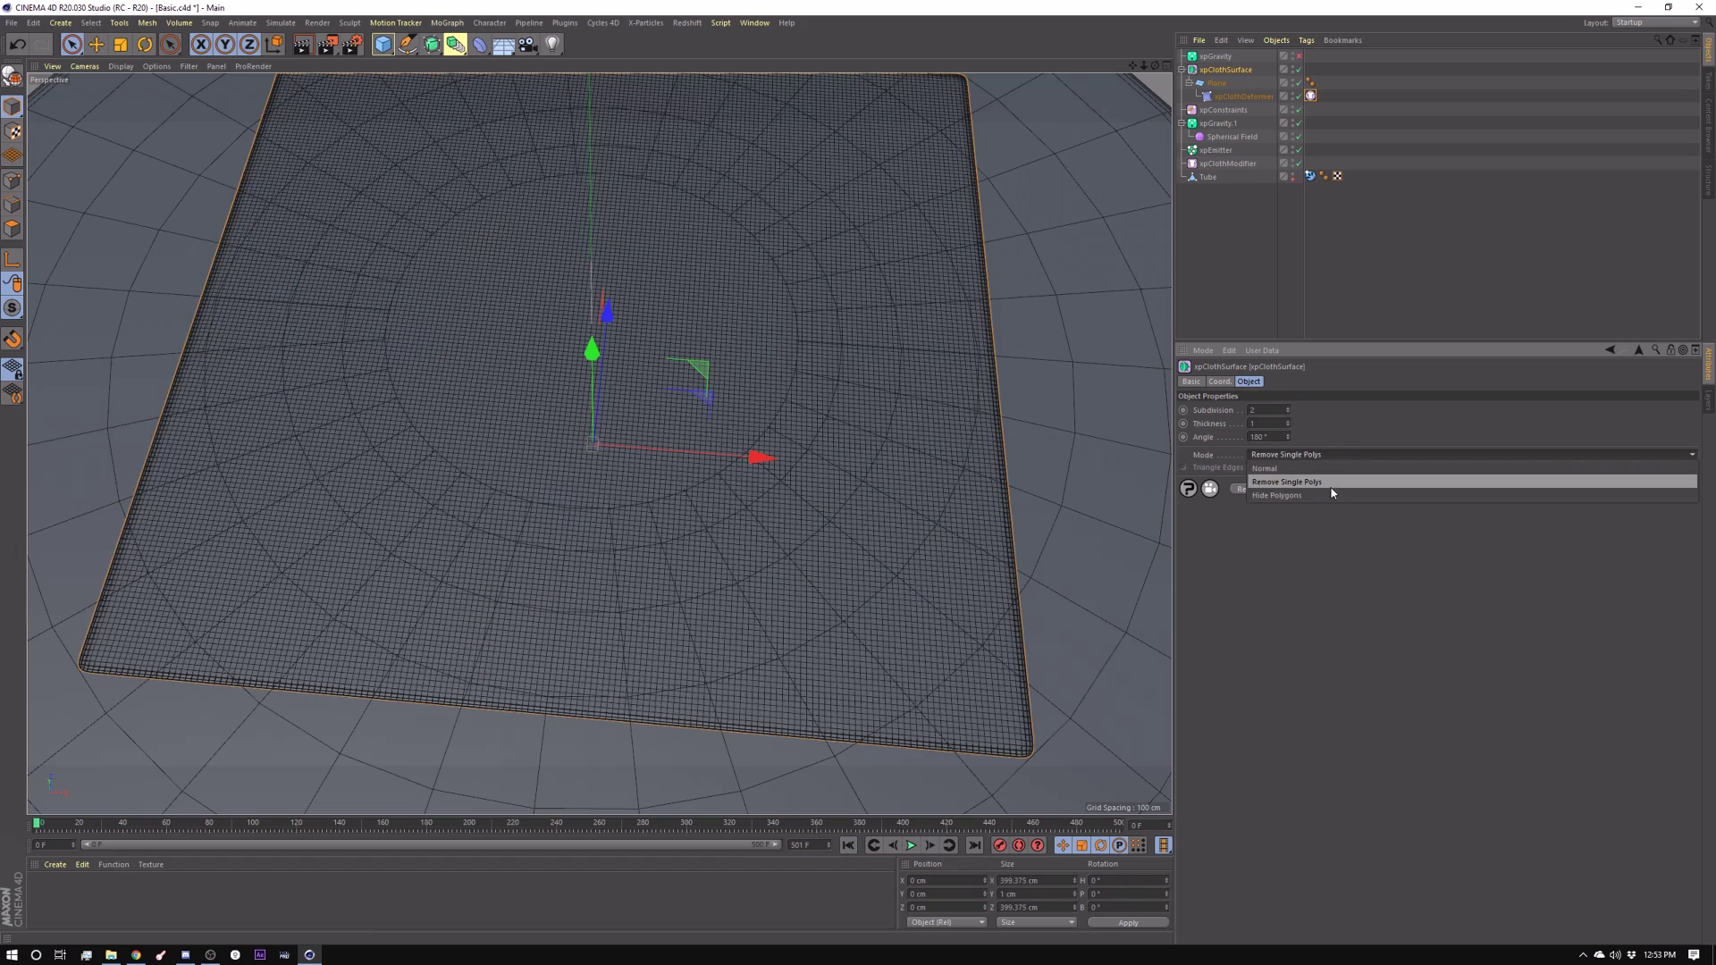
click(1278, 495)
click(1250, 467)
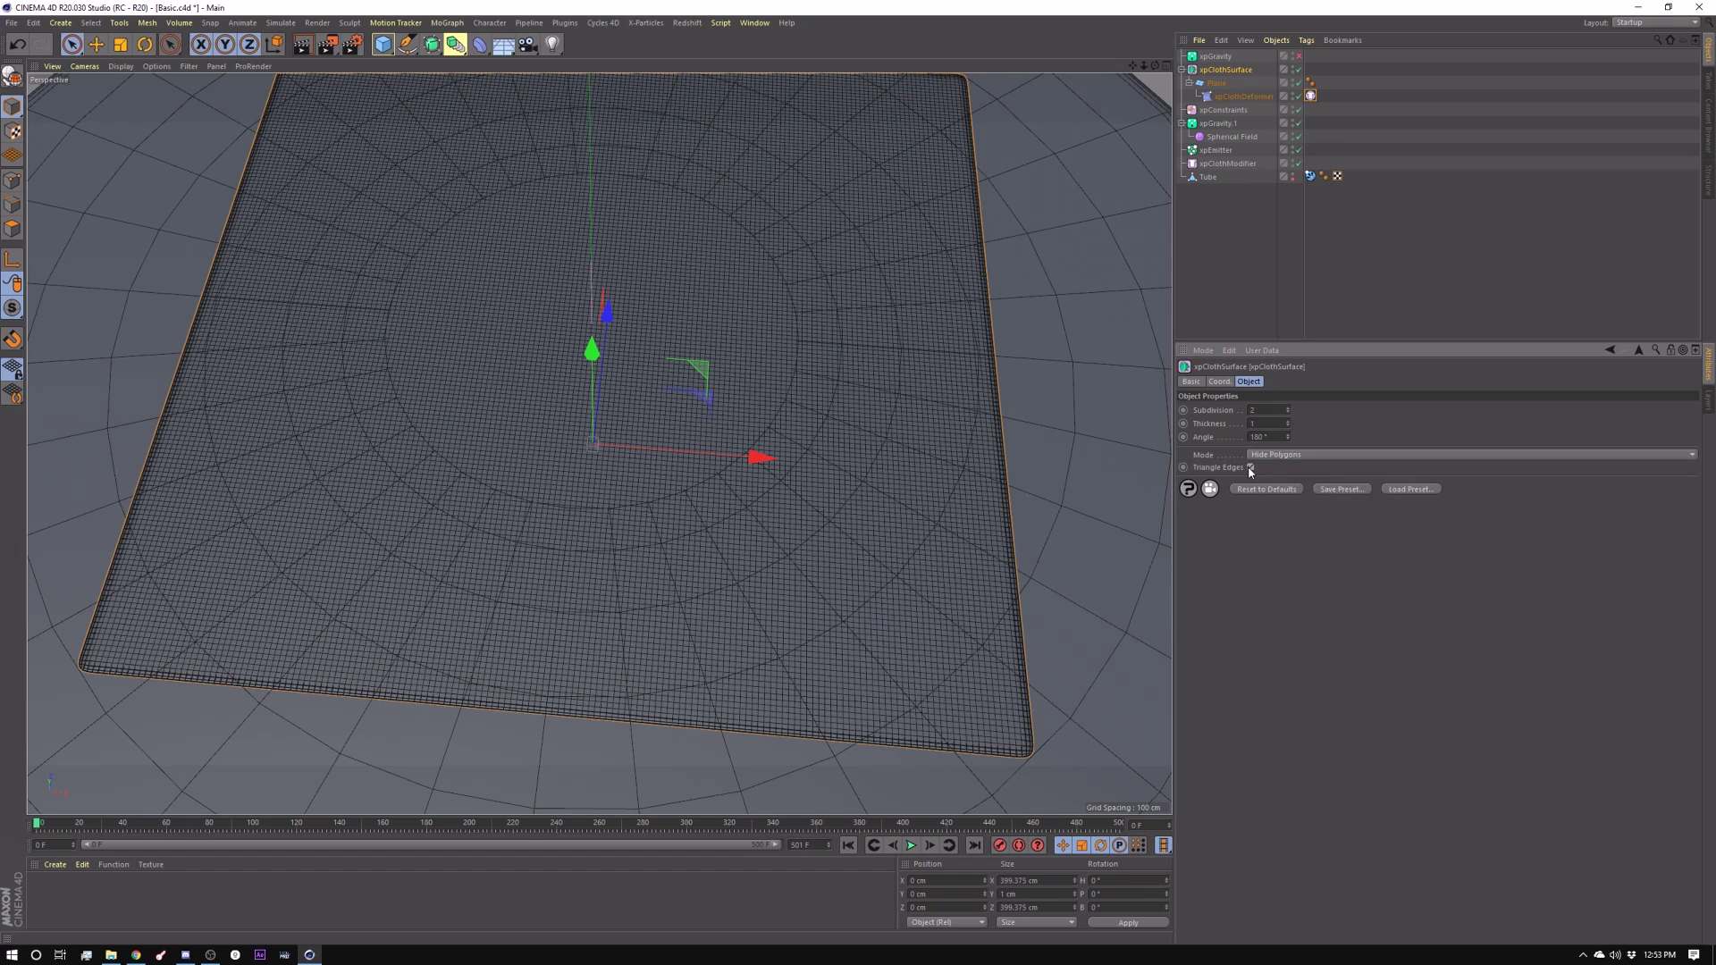
click(911, 845)
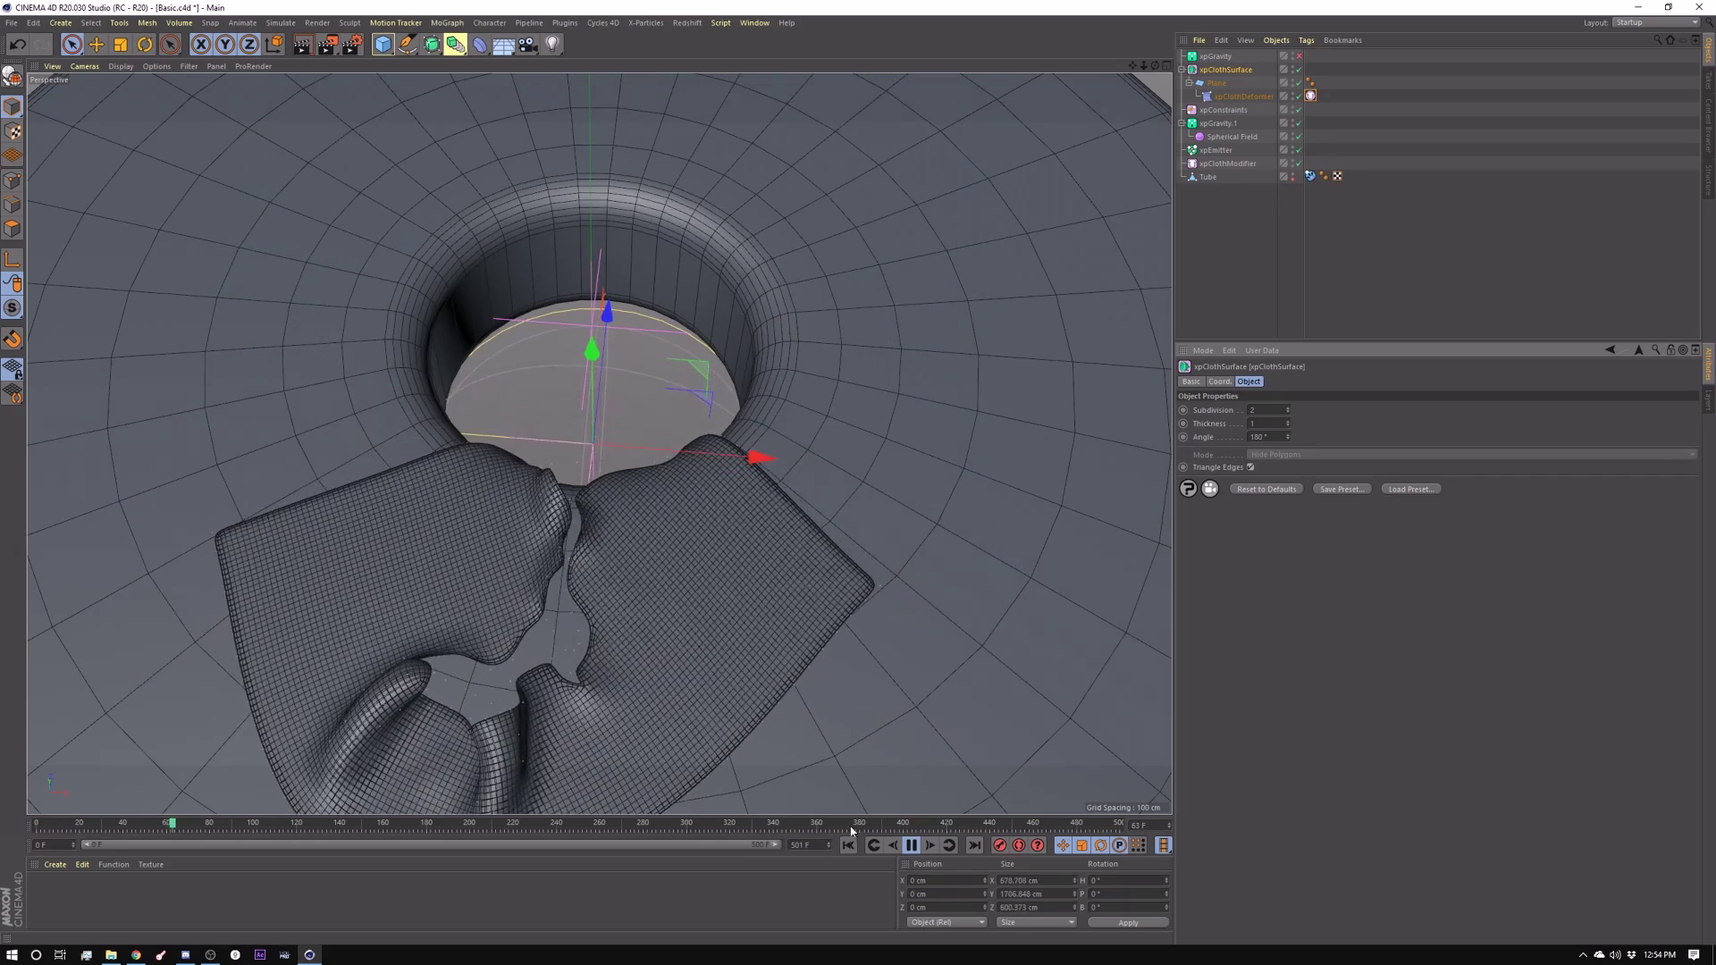
click(910, 845)
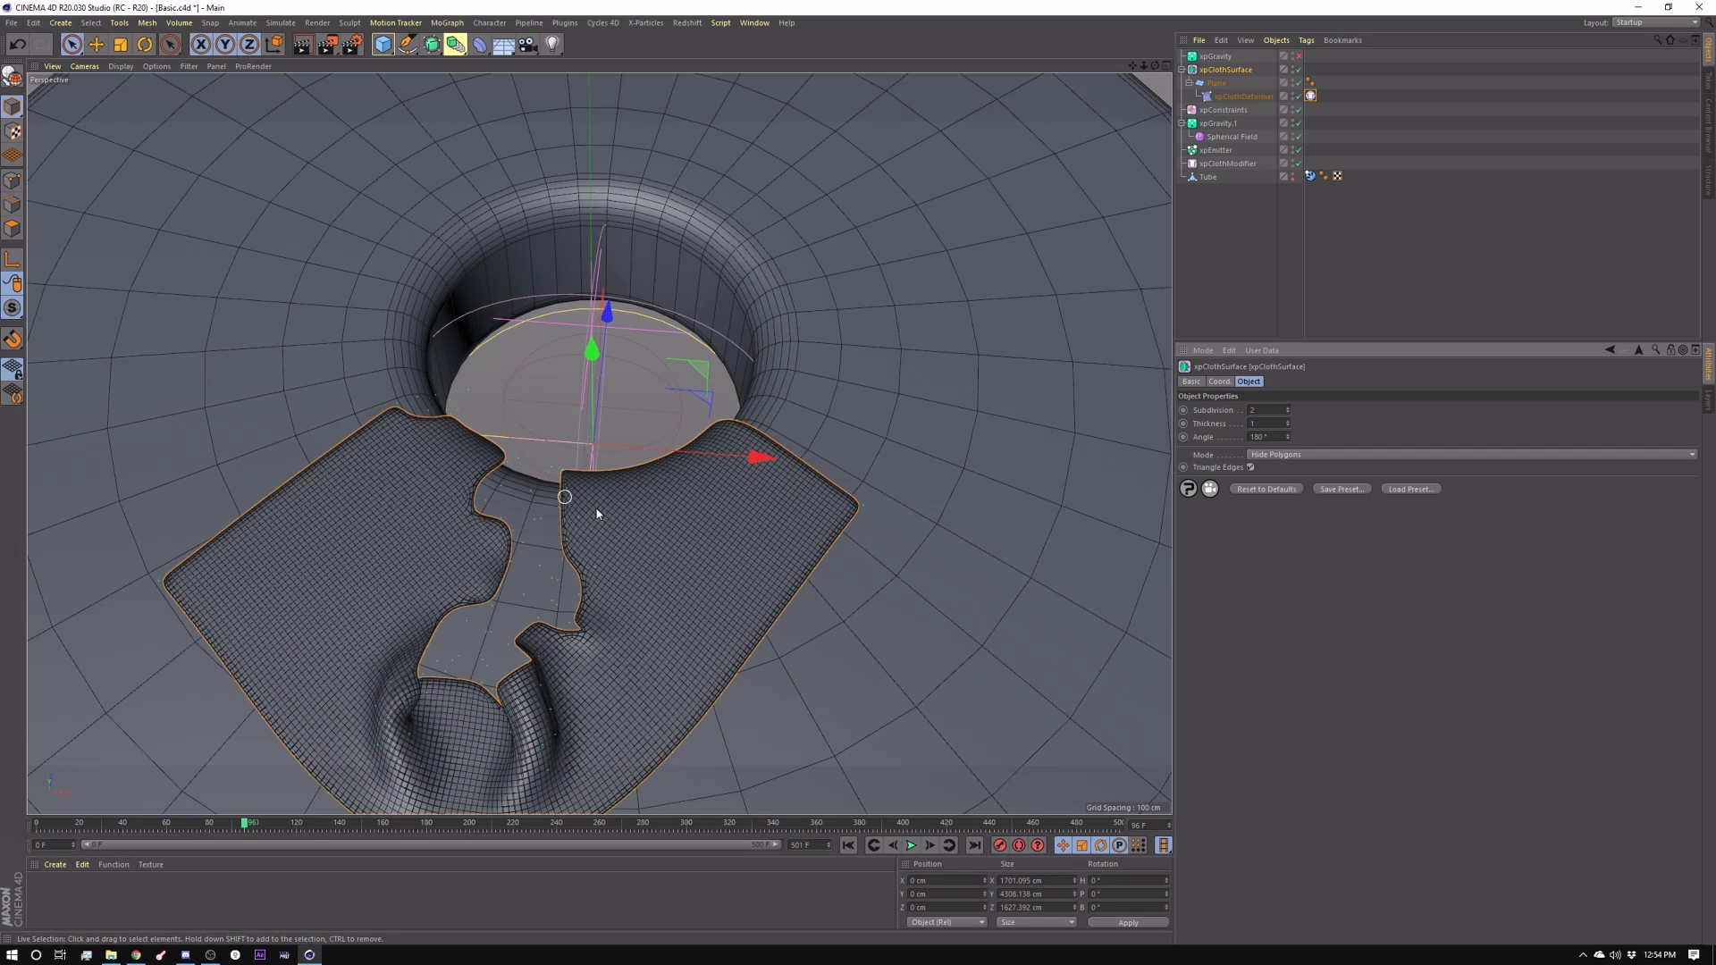
click(911, 846)
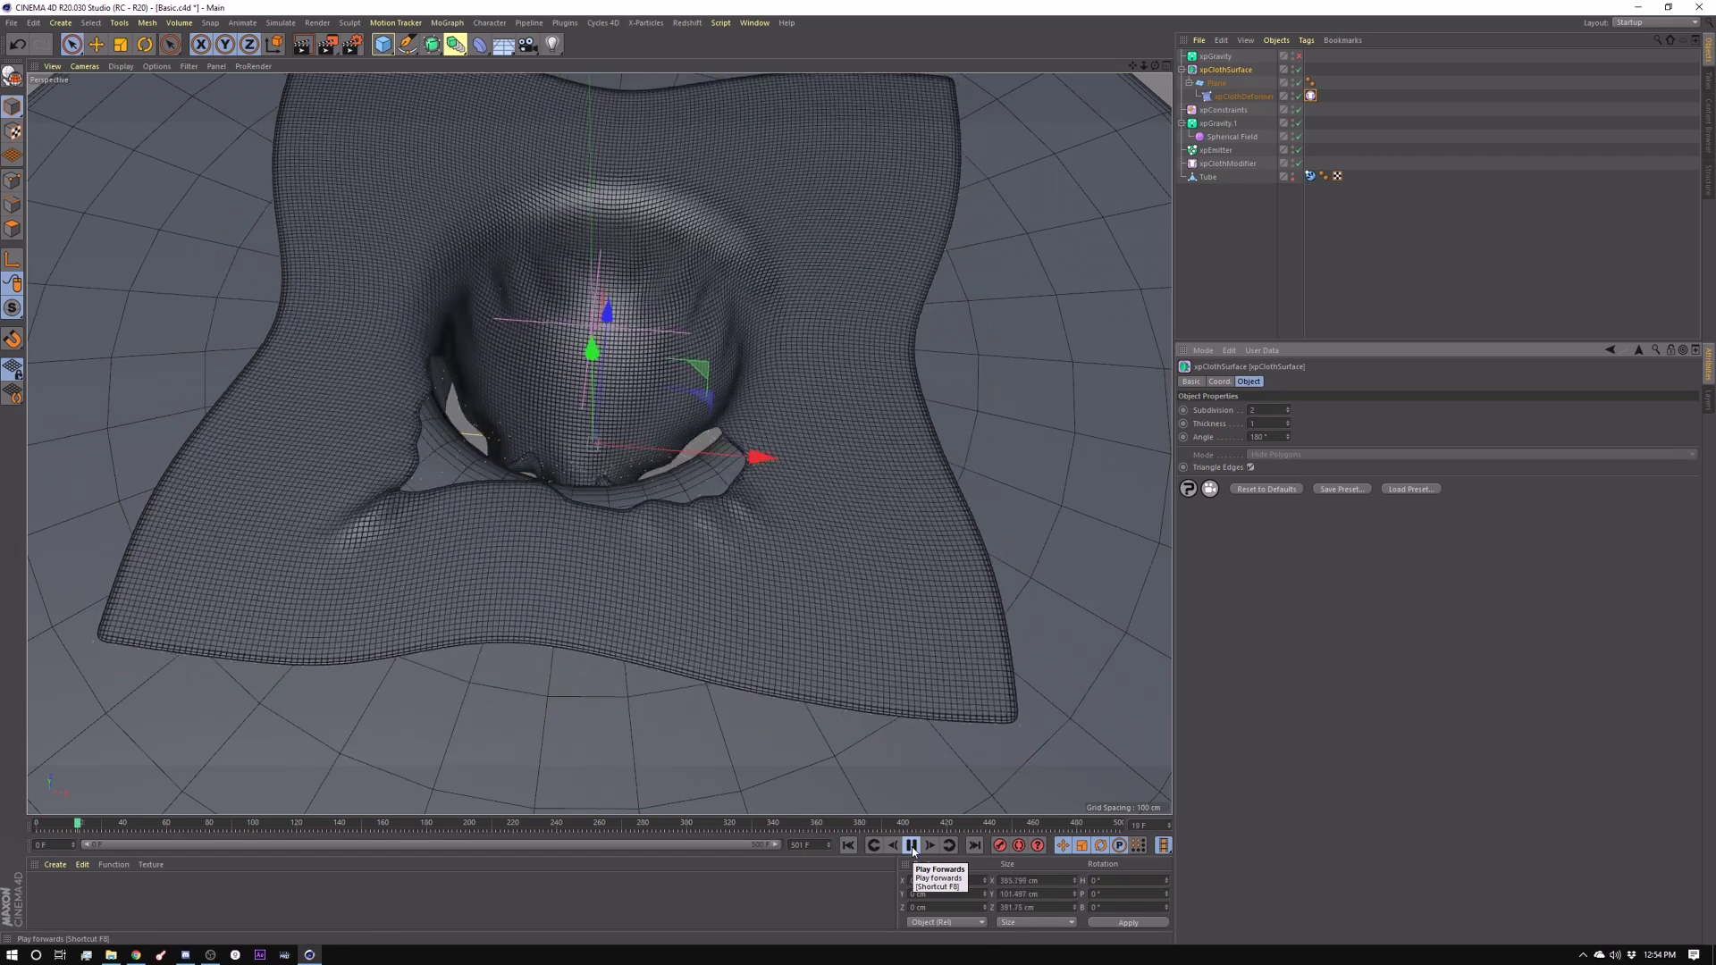
click(910, 845)
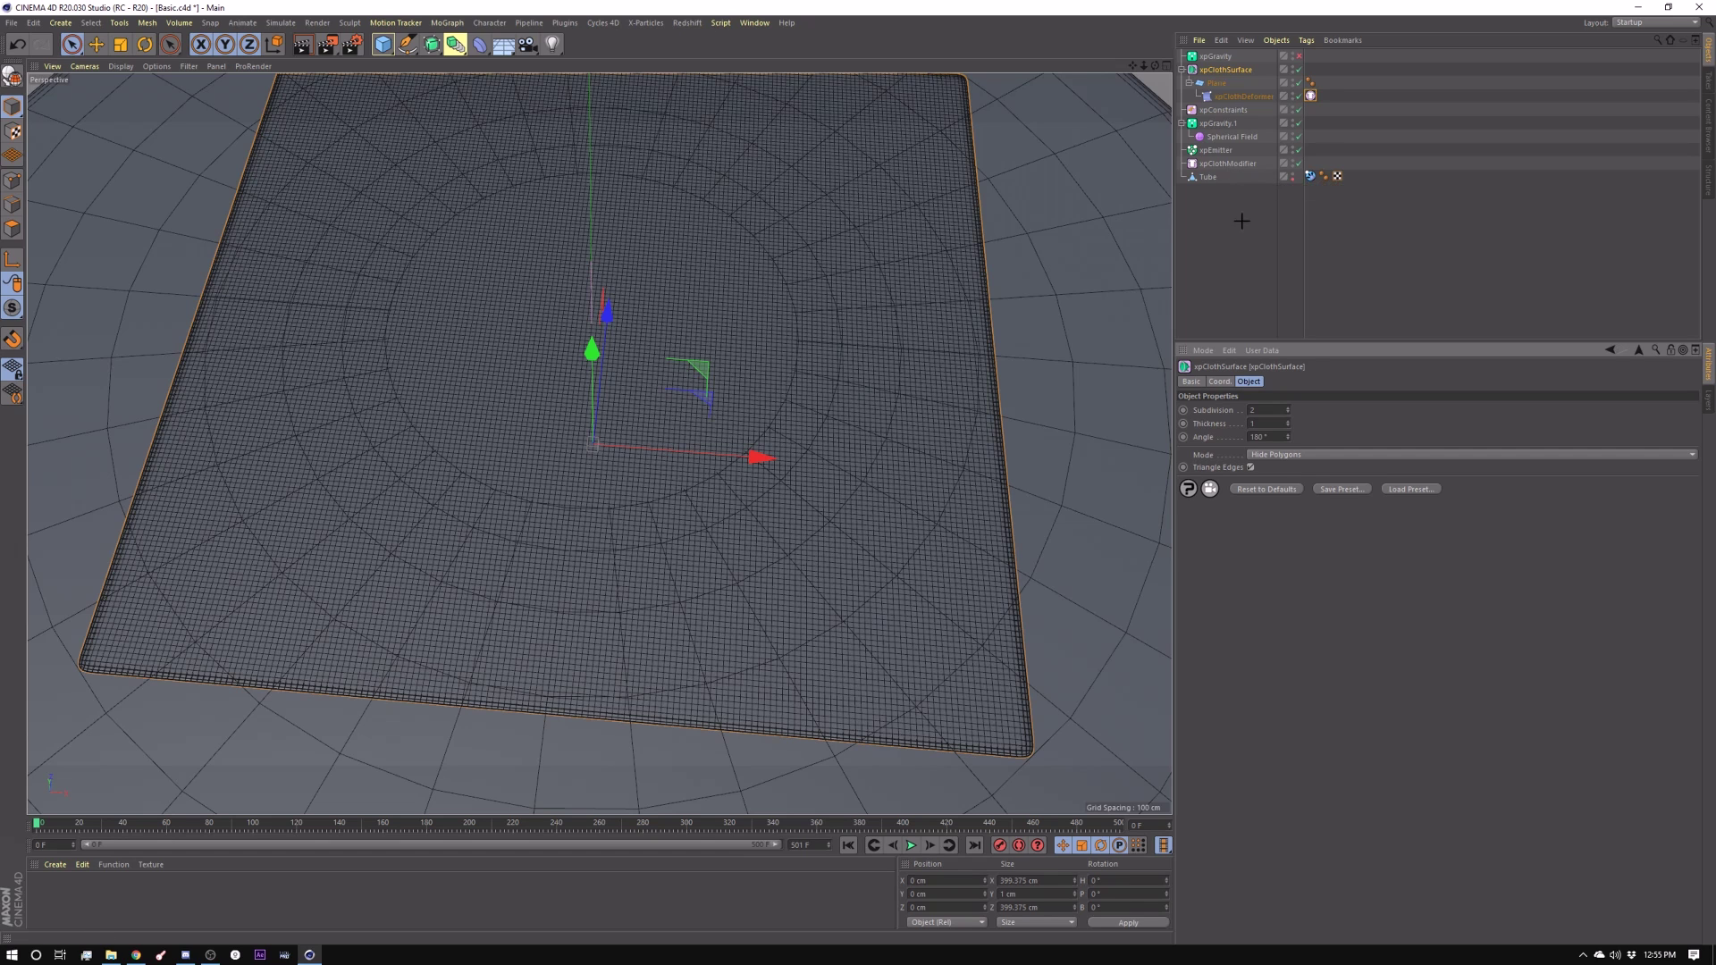
click(1193, 152)
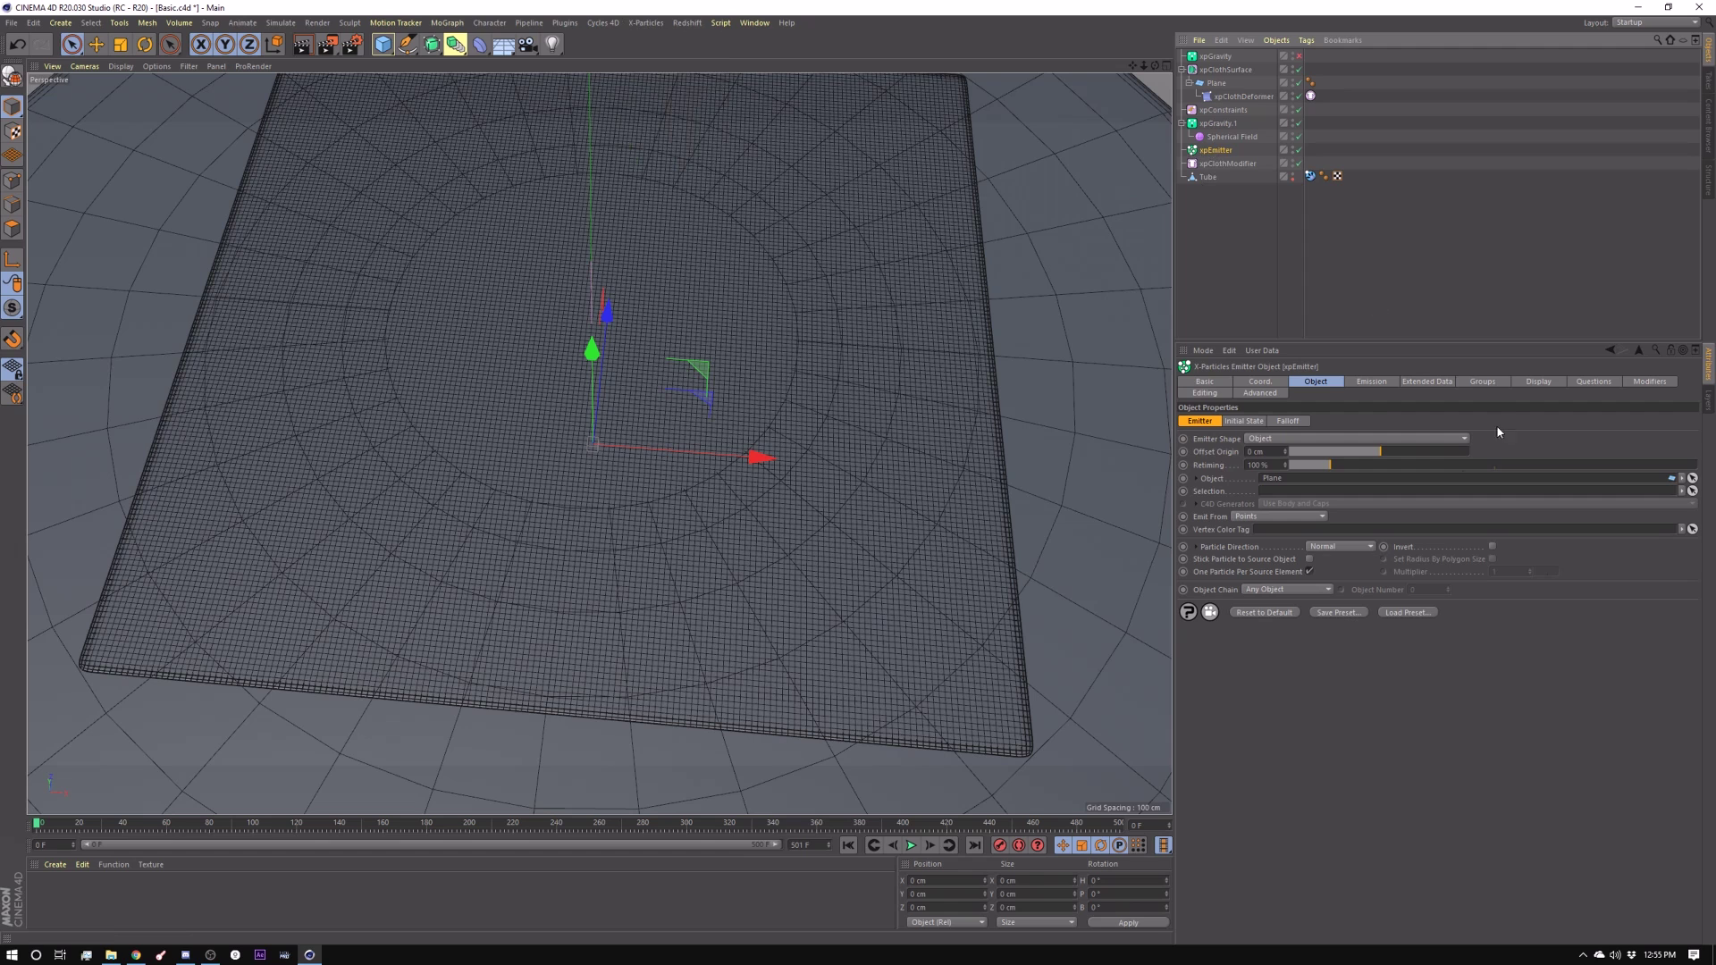
Create Particle Group 1 on the emitter, colour it red, and test playback
click(1483, 383)
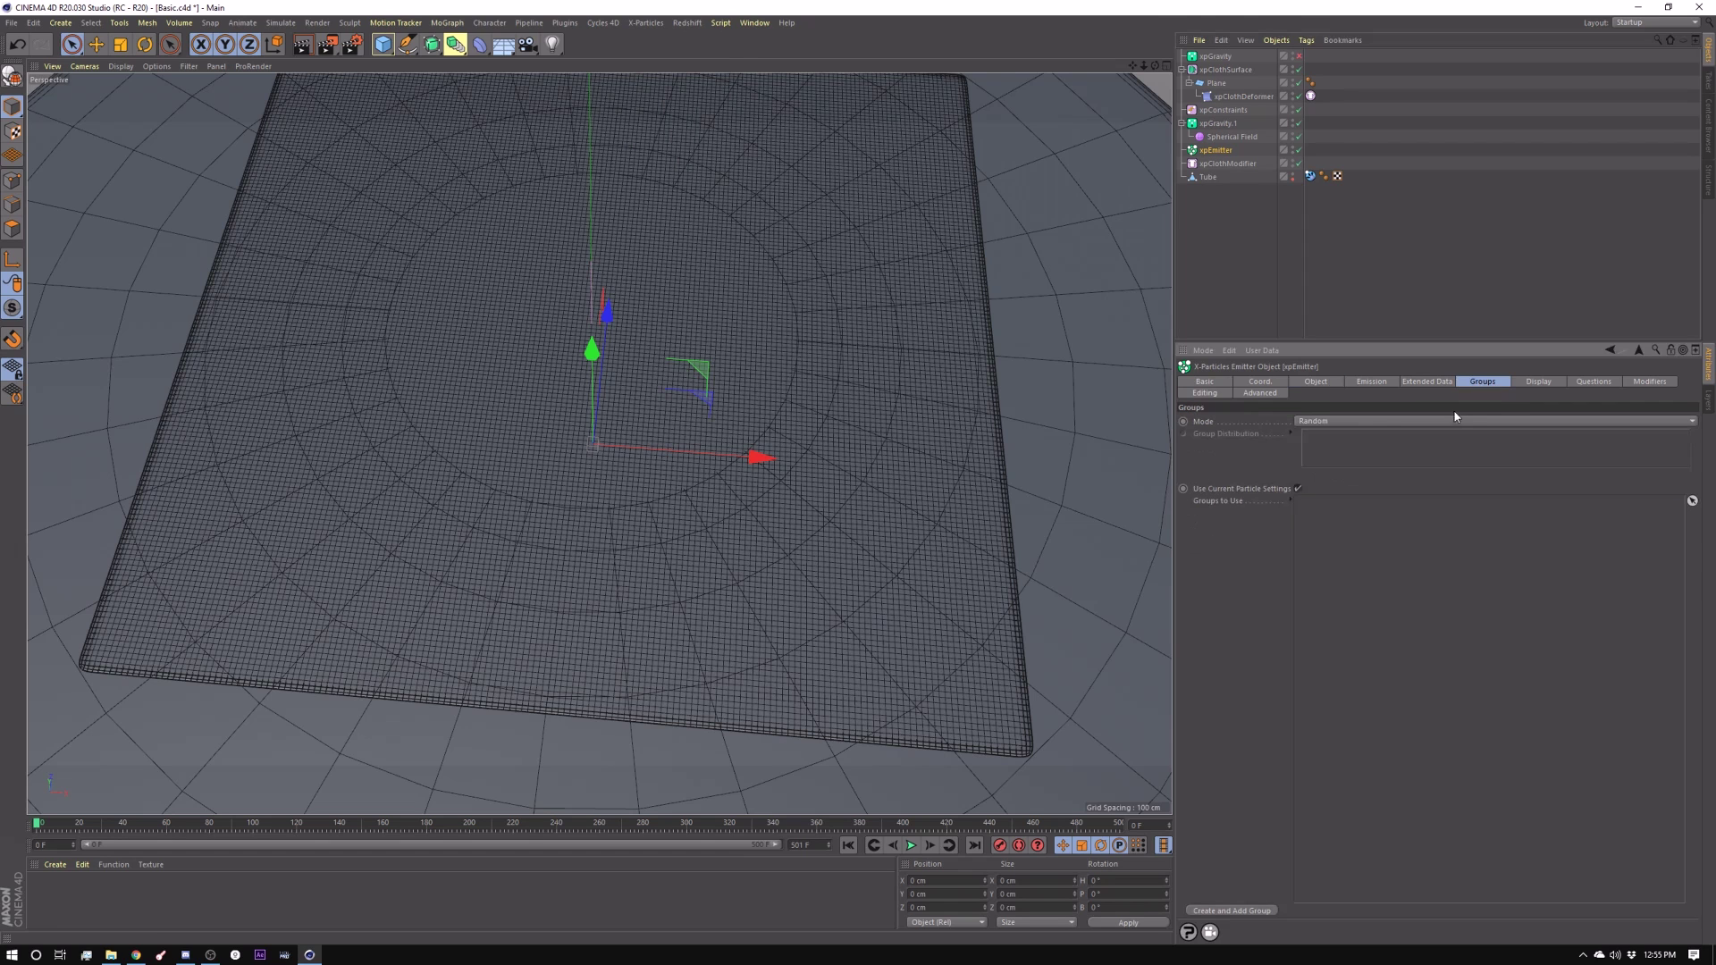
click(1232, 910)
click(1287, 490)
drag(1268, 493, 1202, 503)
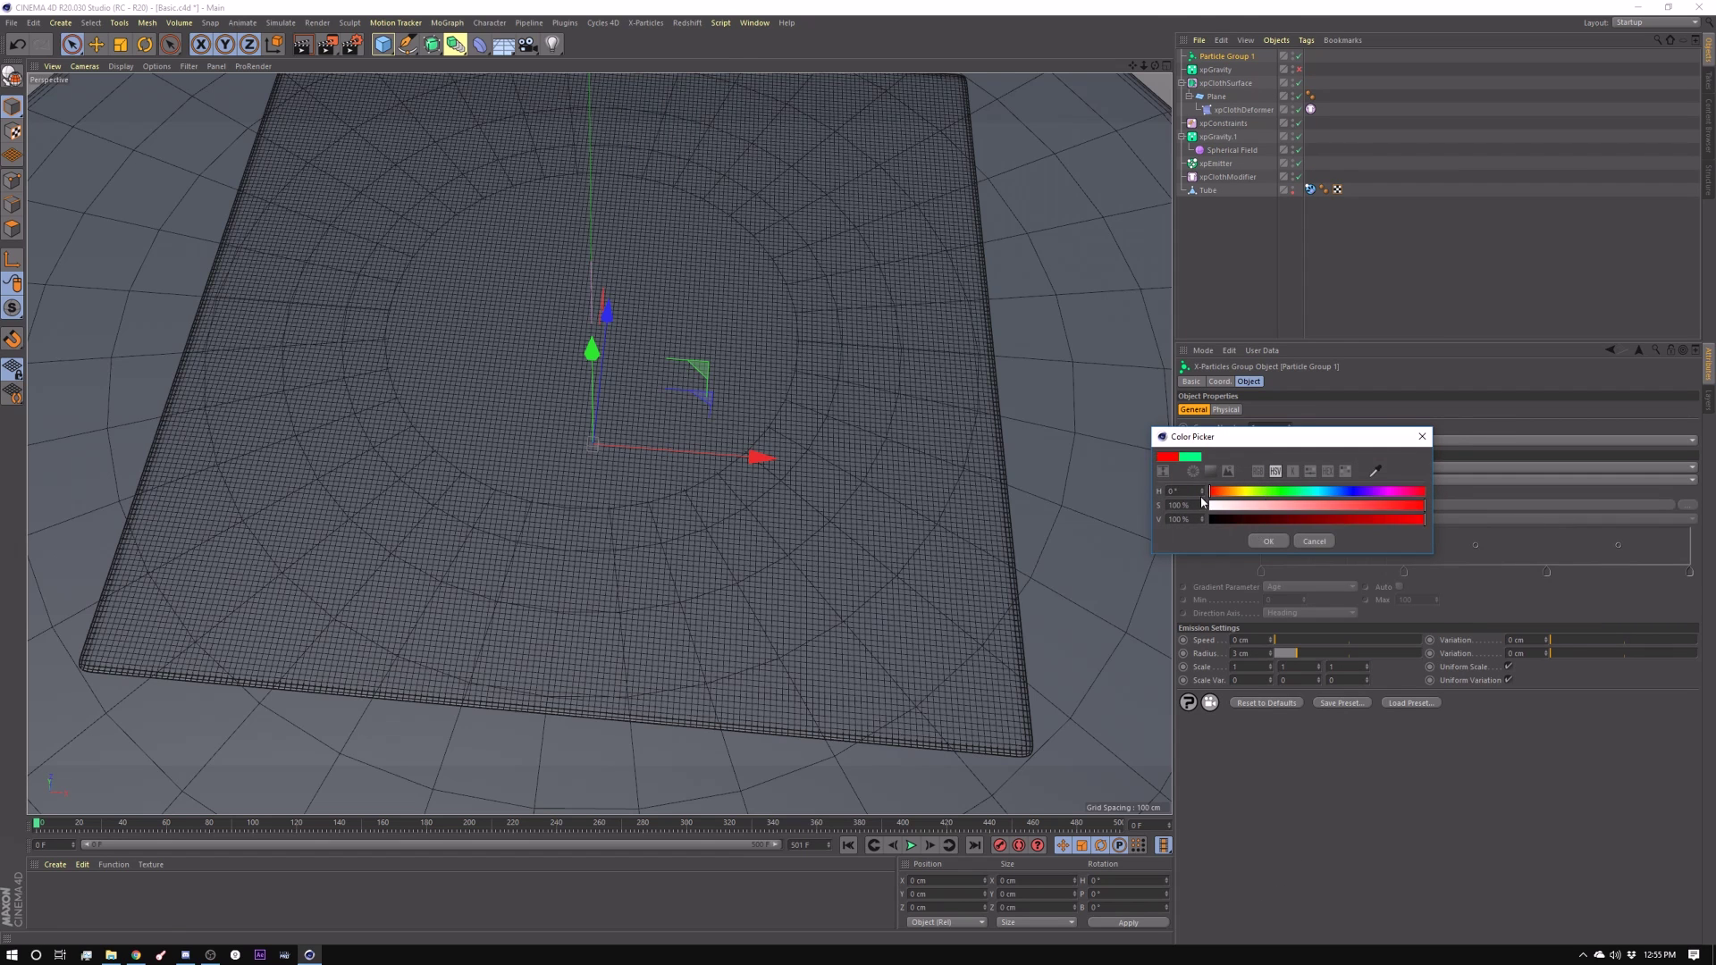
click(1268, 540)
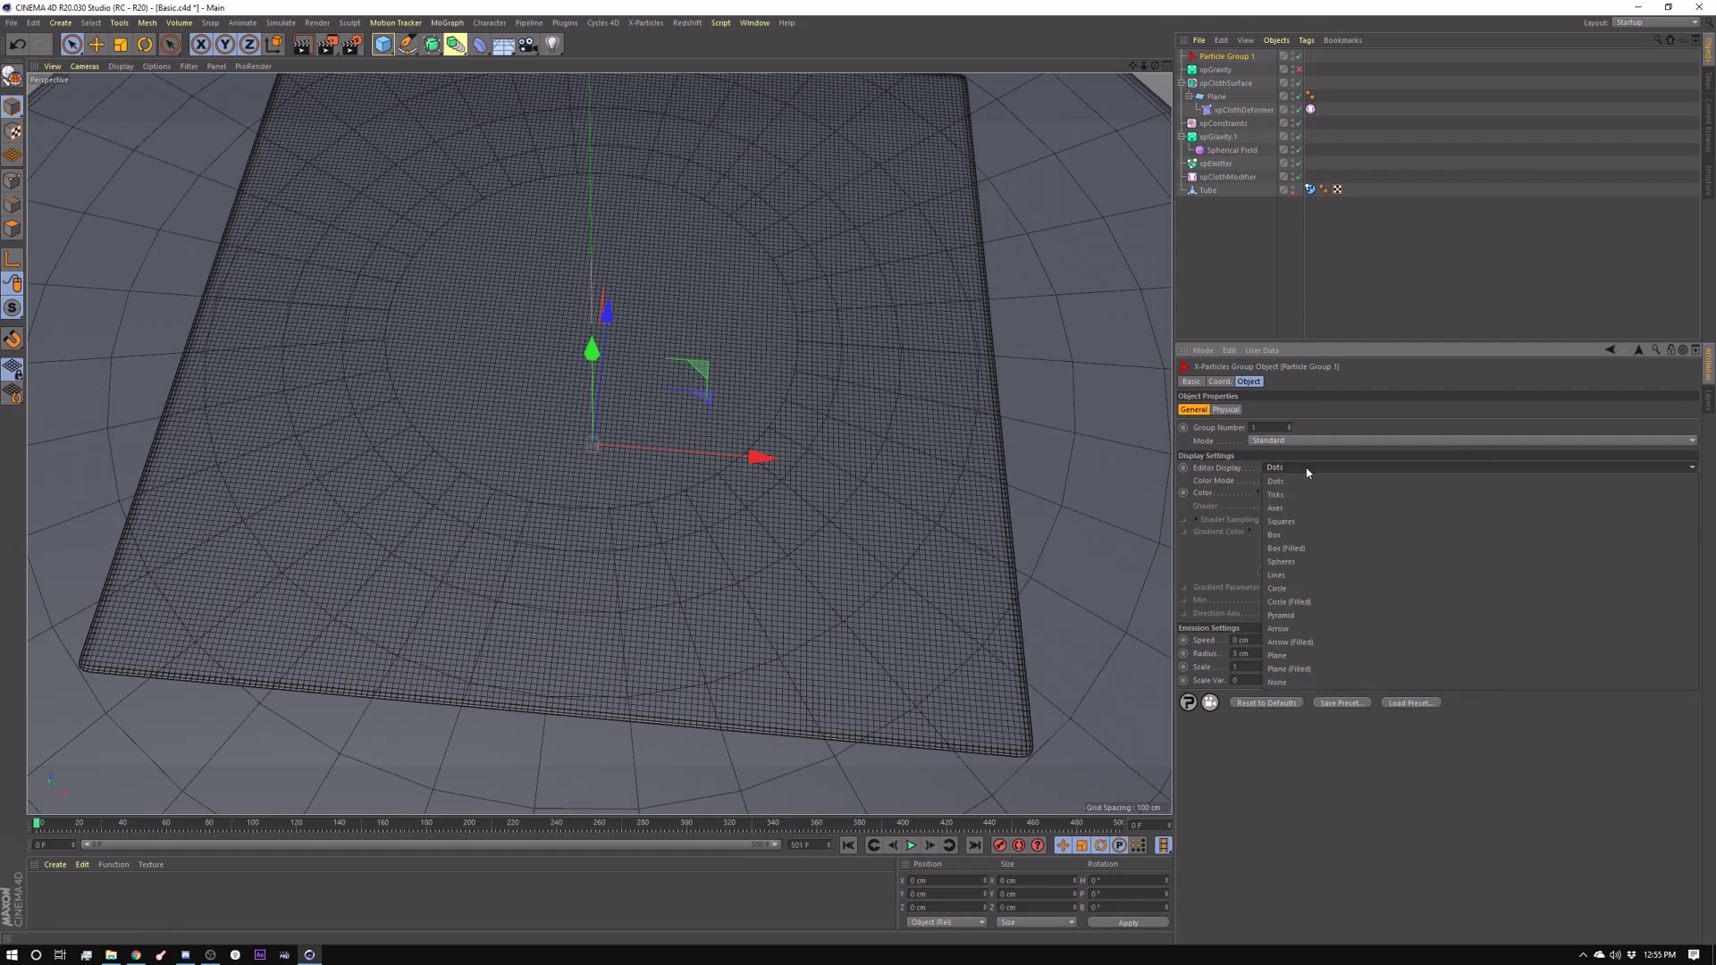
click(910, 845)
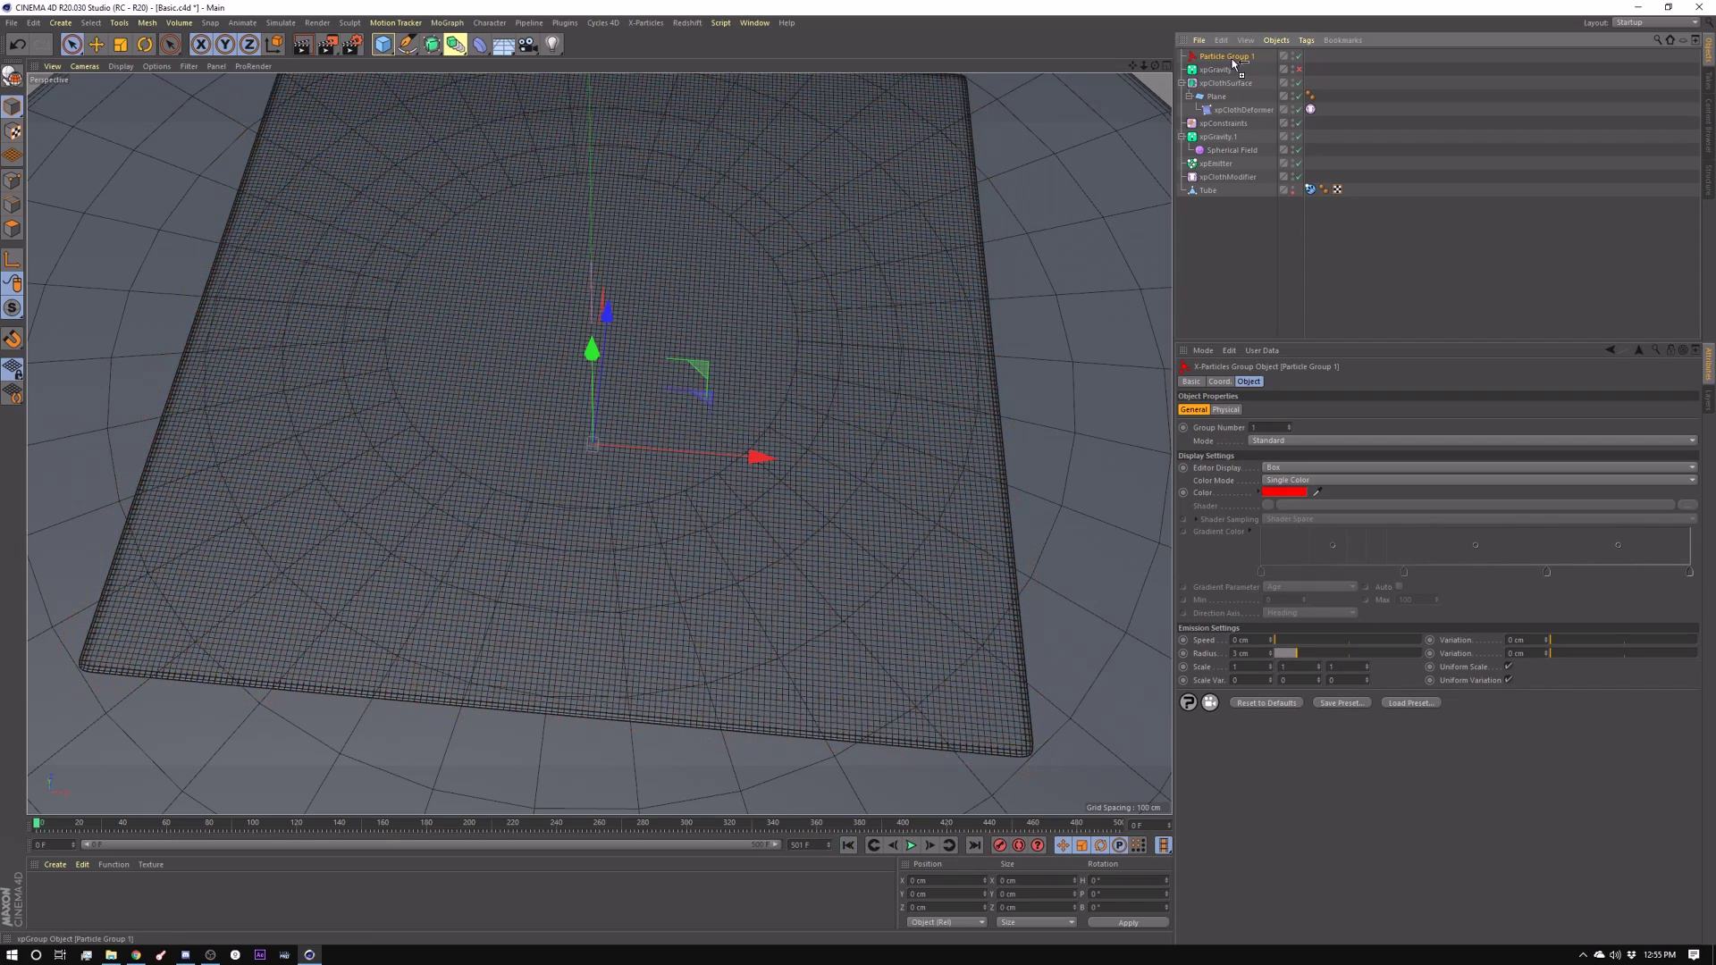
Duplicate Particle Group 1 as Particle Group 2 and colour it green
ctrl+drag(1233, 62, 1234, 71)
click(1284, 493)
click(1270, 499)
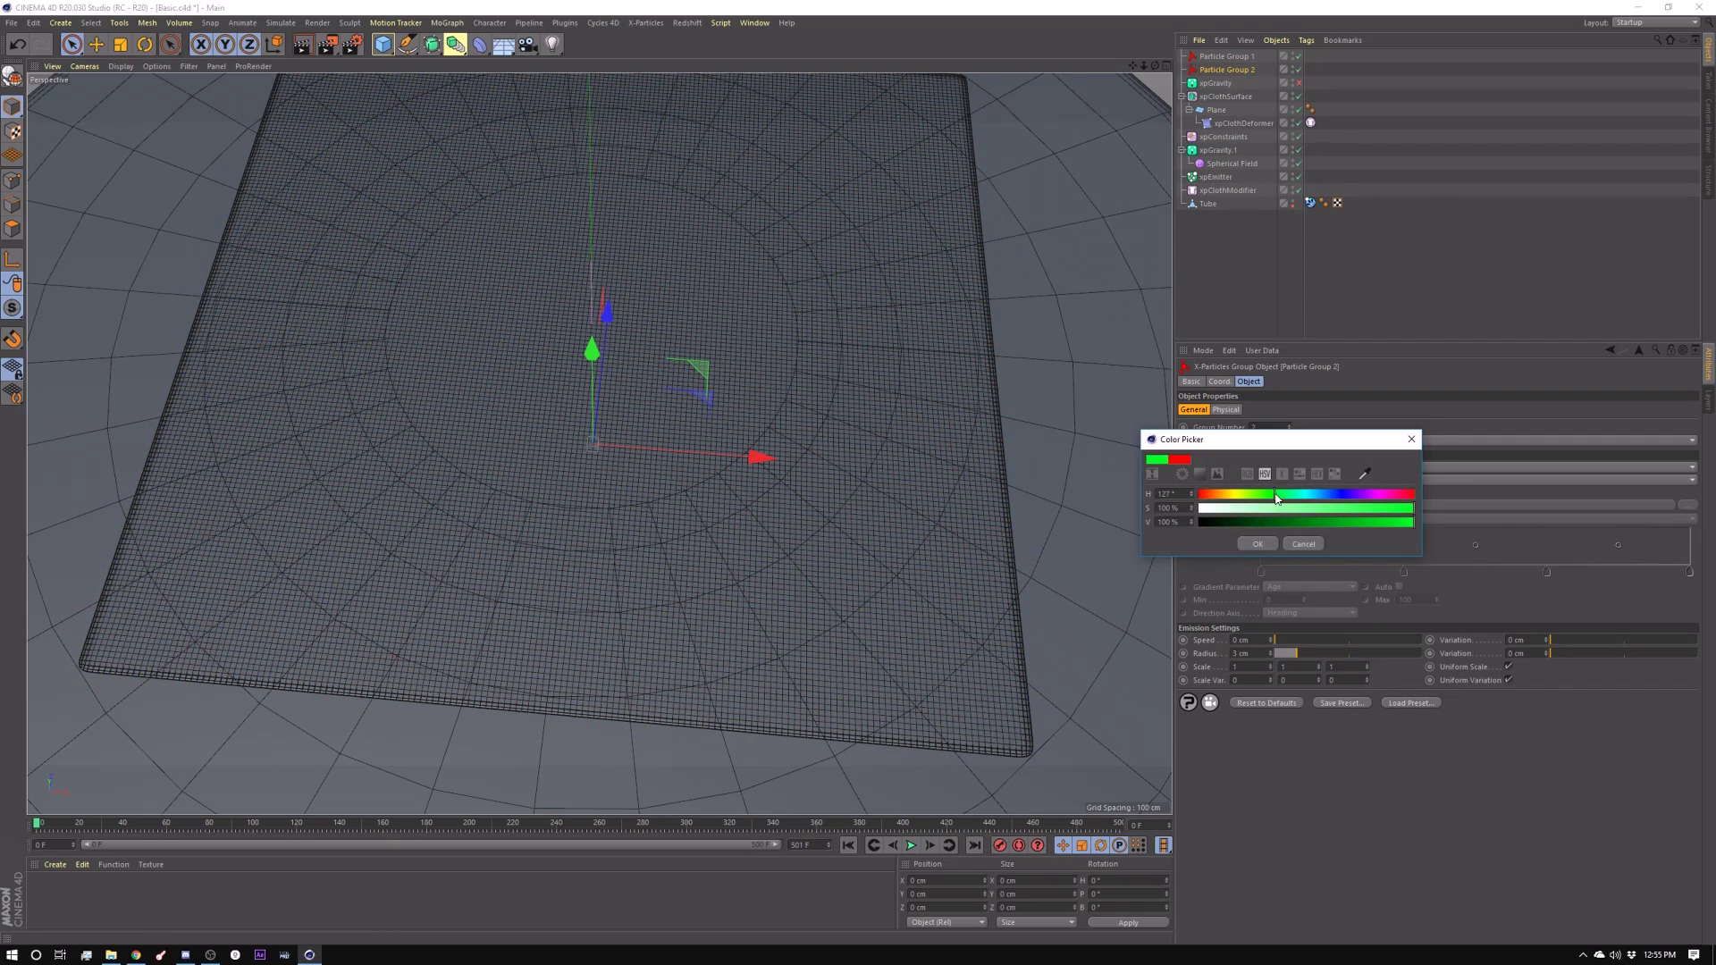
scroll(1043, 286, up, 3)
Add an xpChangeGroup modifier through the Commander search 'xpch'
click(1044, 286)
key(shift+c)
text(xpch)
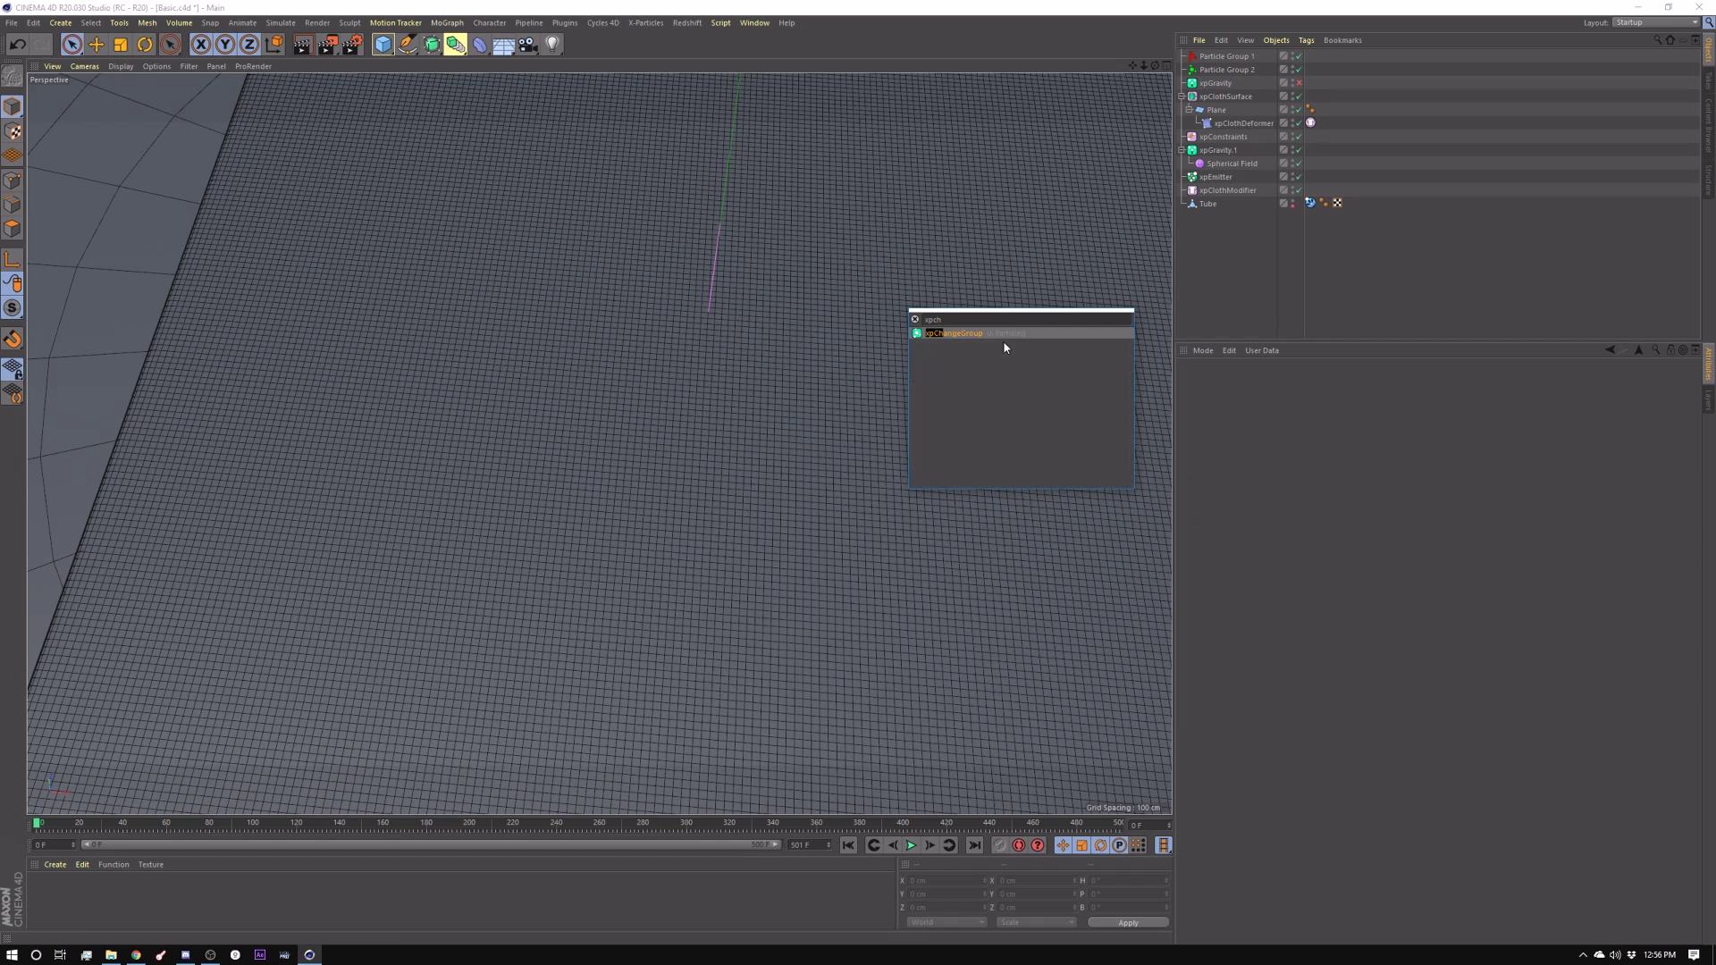
click(989, 334)
click(1221, 57)
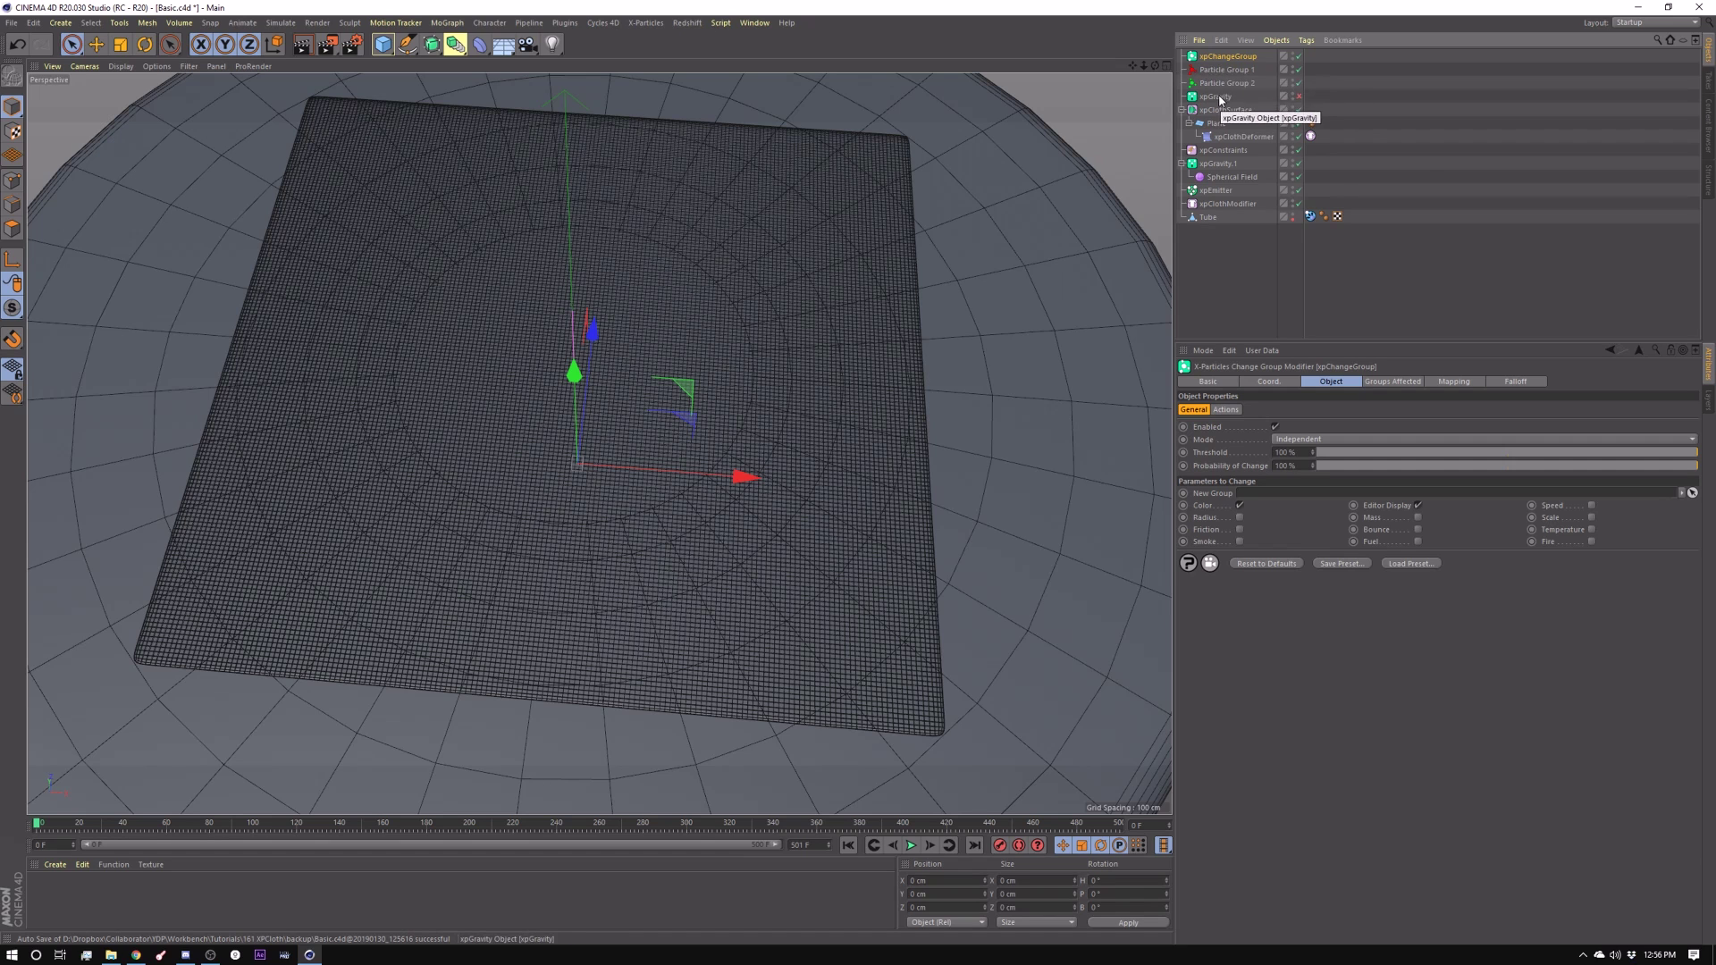
Restrict xpGravity.1 to Particle Group 2, delete the original xpGravity, and test playback
click(1228, 166)
click(1390, 382)
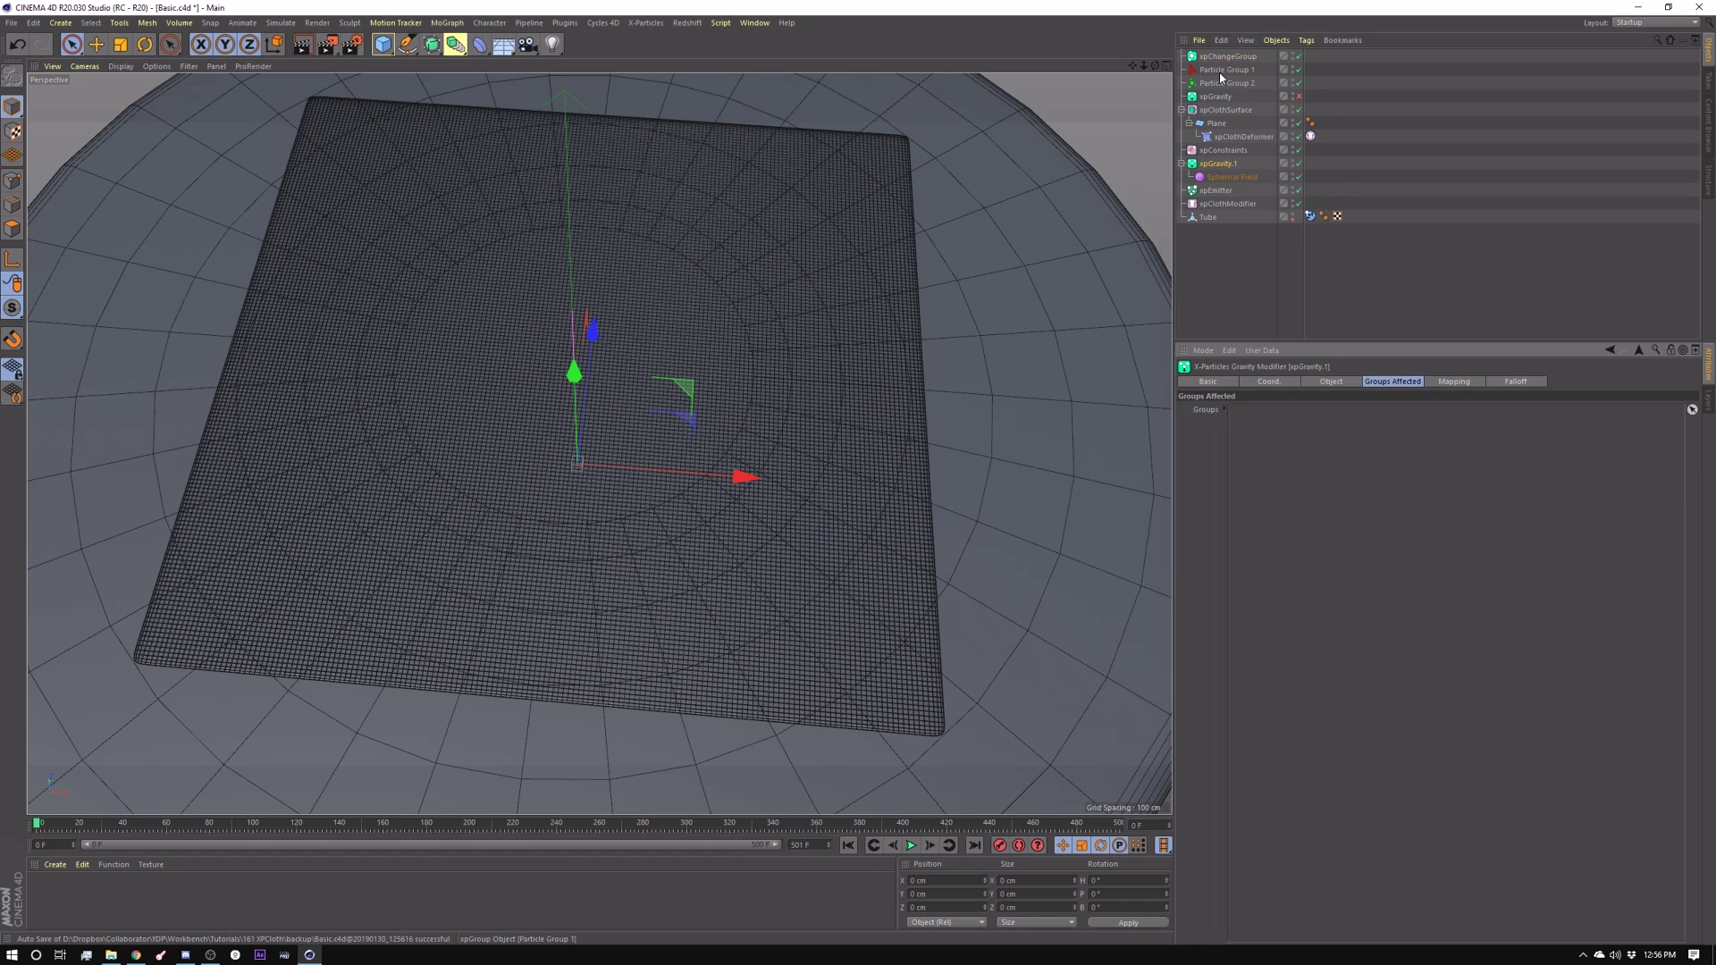
drag(1215, 85, 1351, 310)
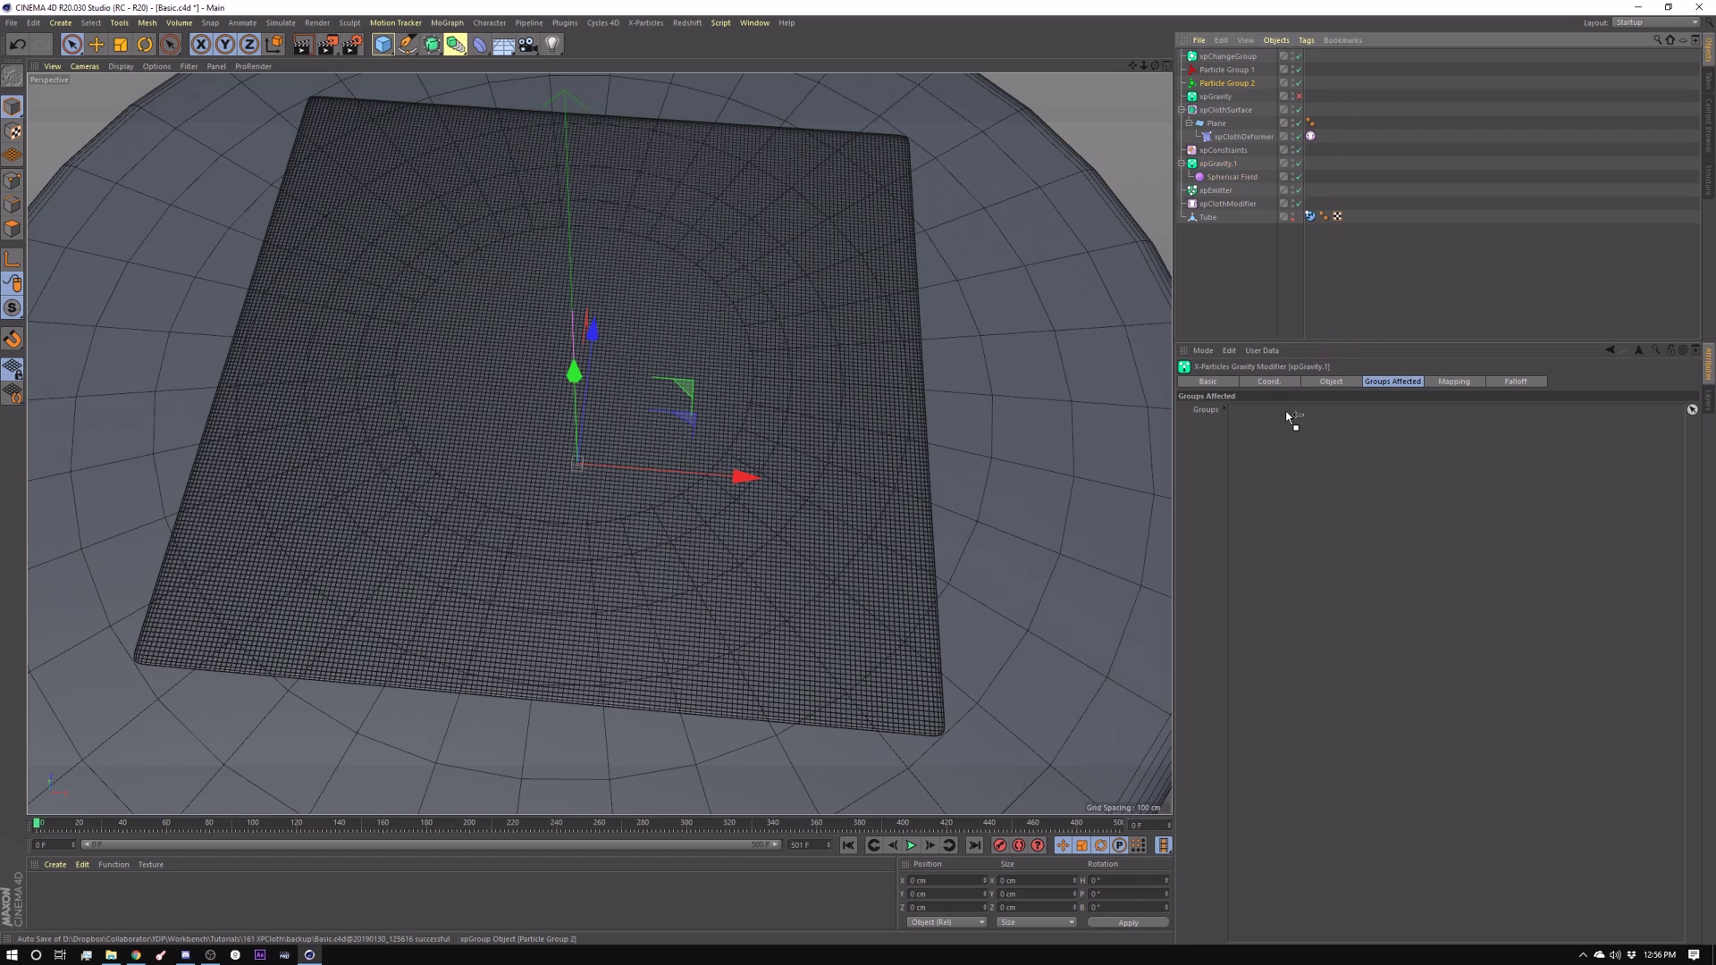
drag(1290, 417, 1289, 418)
key(Delete)
click(911, 845)
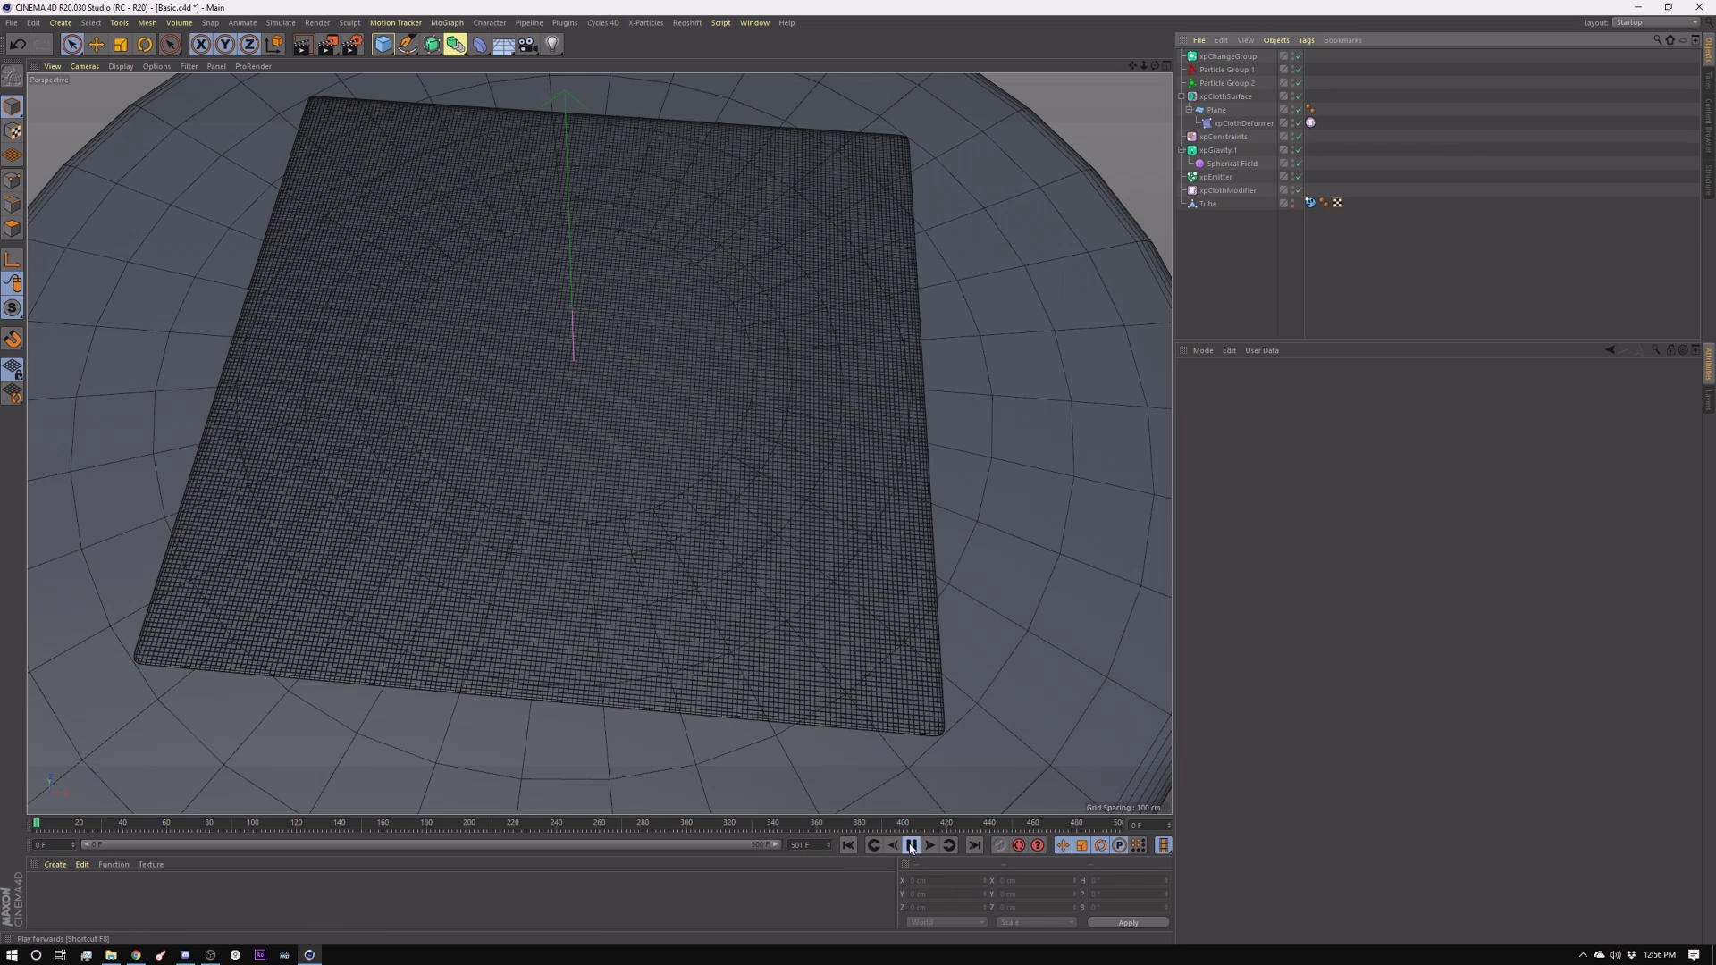
click(910, 845)
click(847, 845)
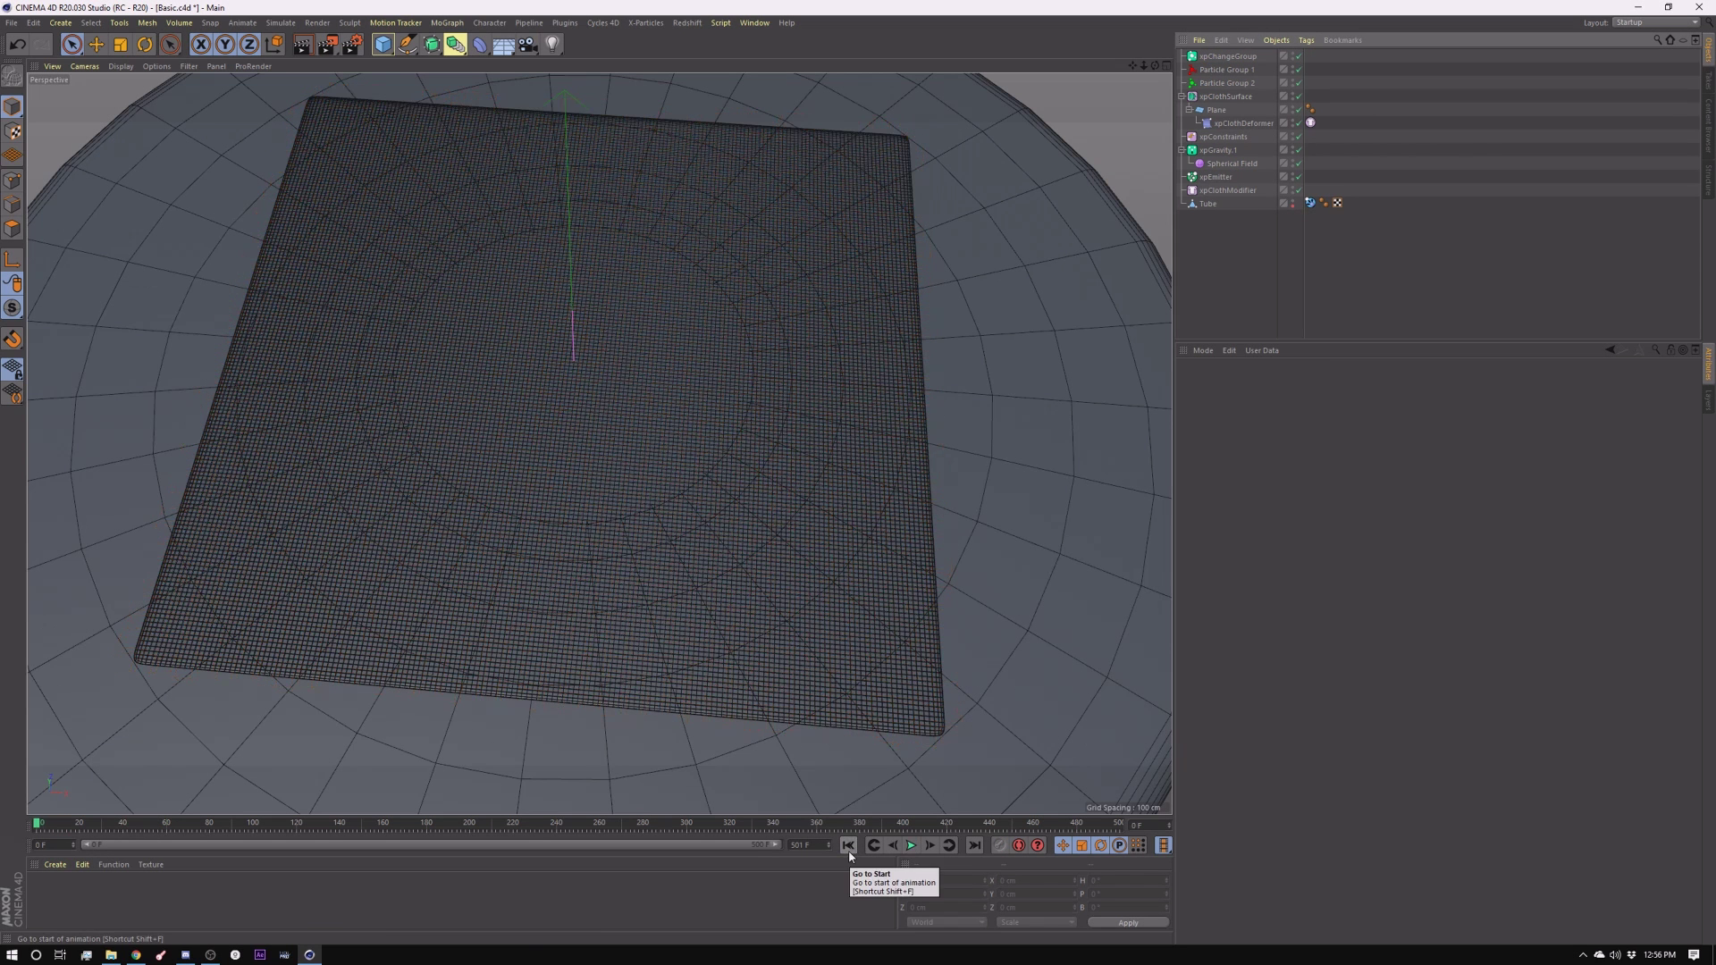
Add a Spherical Field to xpChangeGroup's falloff and move it to the cloth's left edge
click(1228, 56)
click(1519, 381)
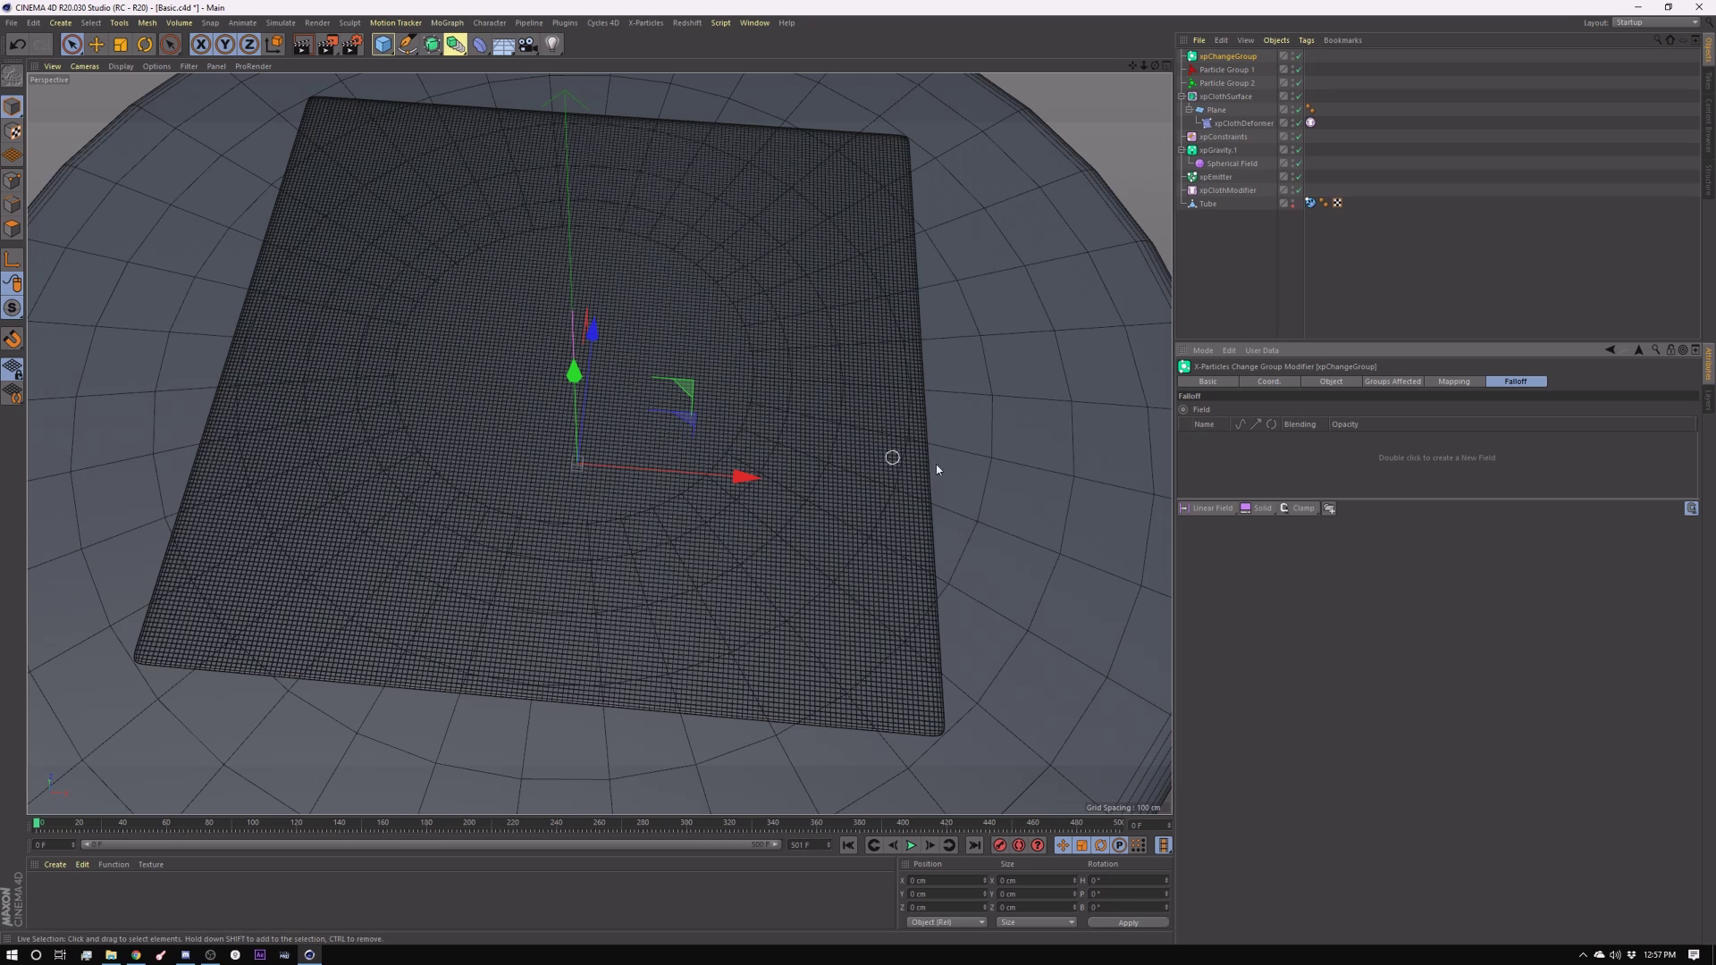
click(1212, 507)
click(1306, 550)
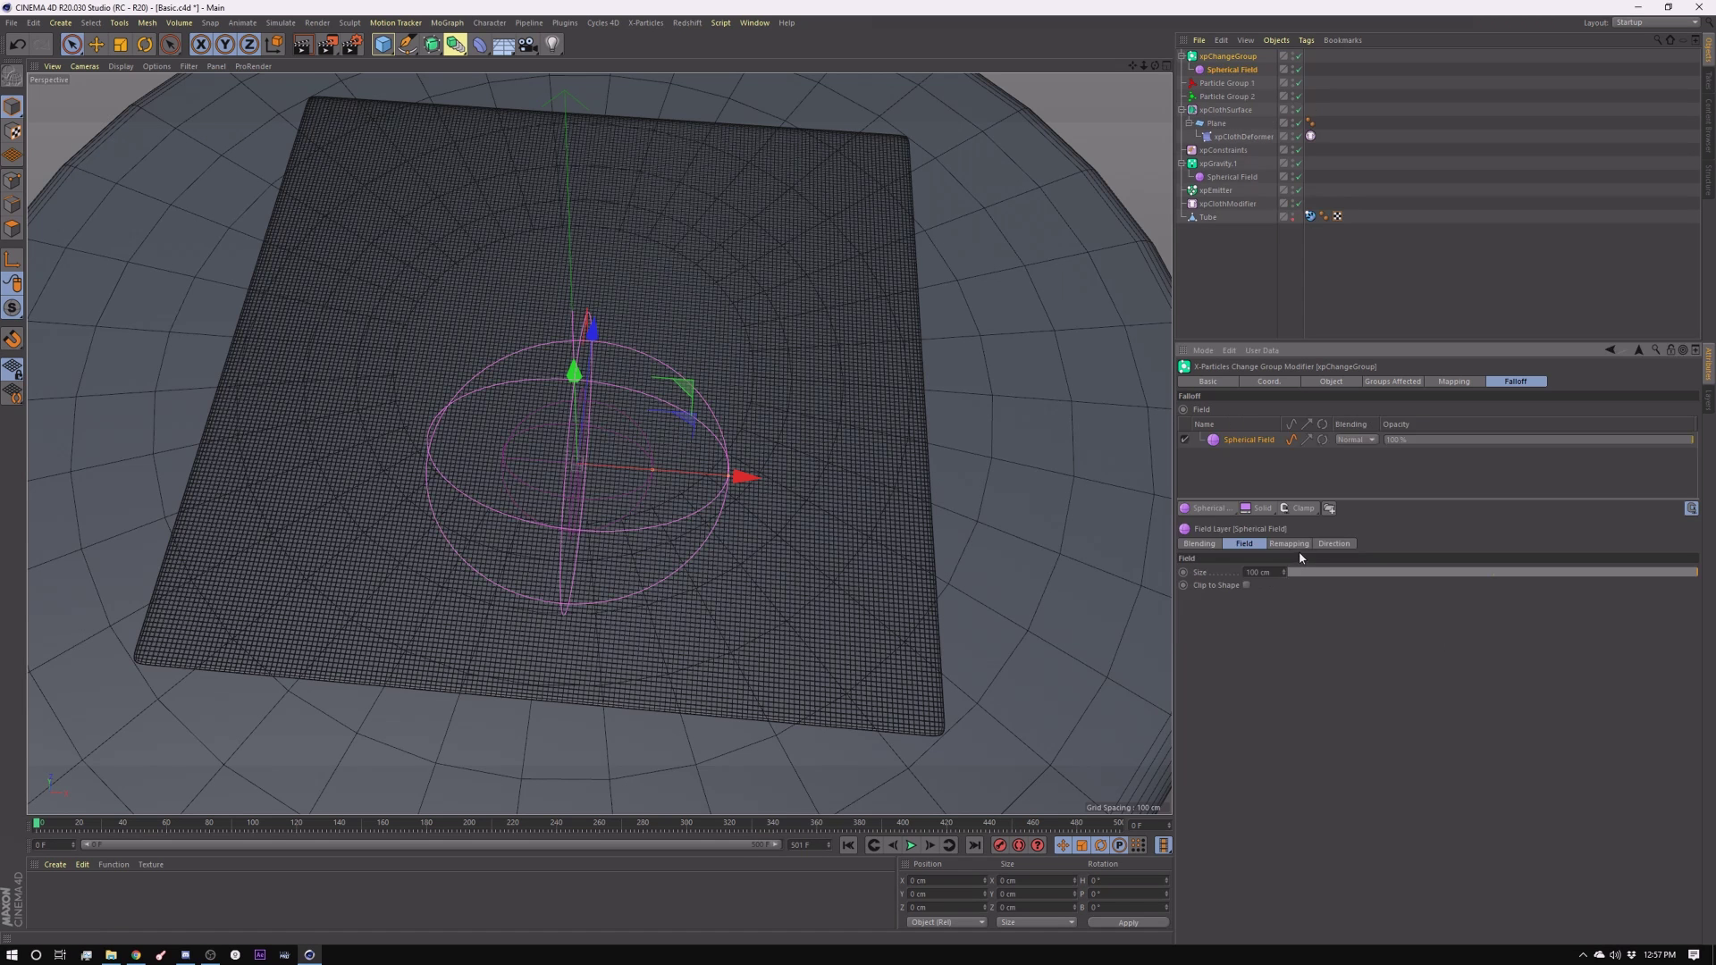
drag(577, 464, 103, 299)
drag(287, 314, 228, 309)
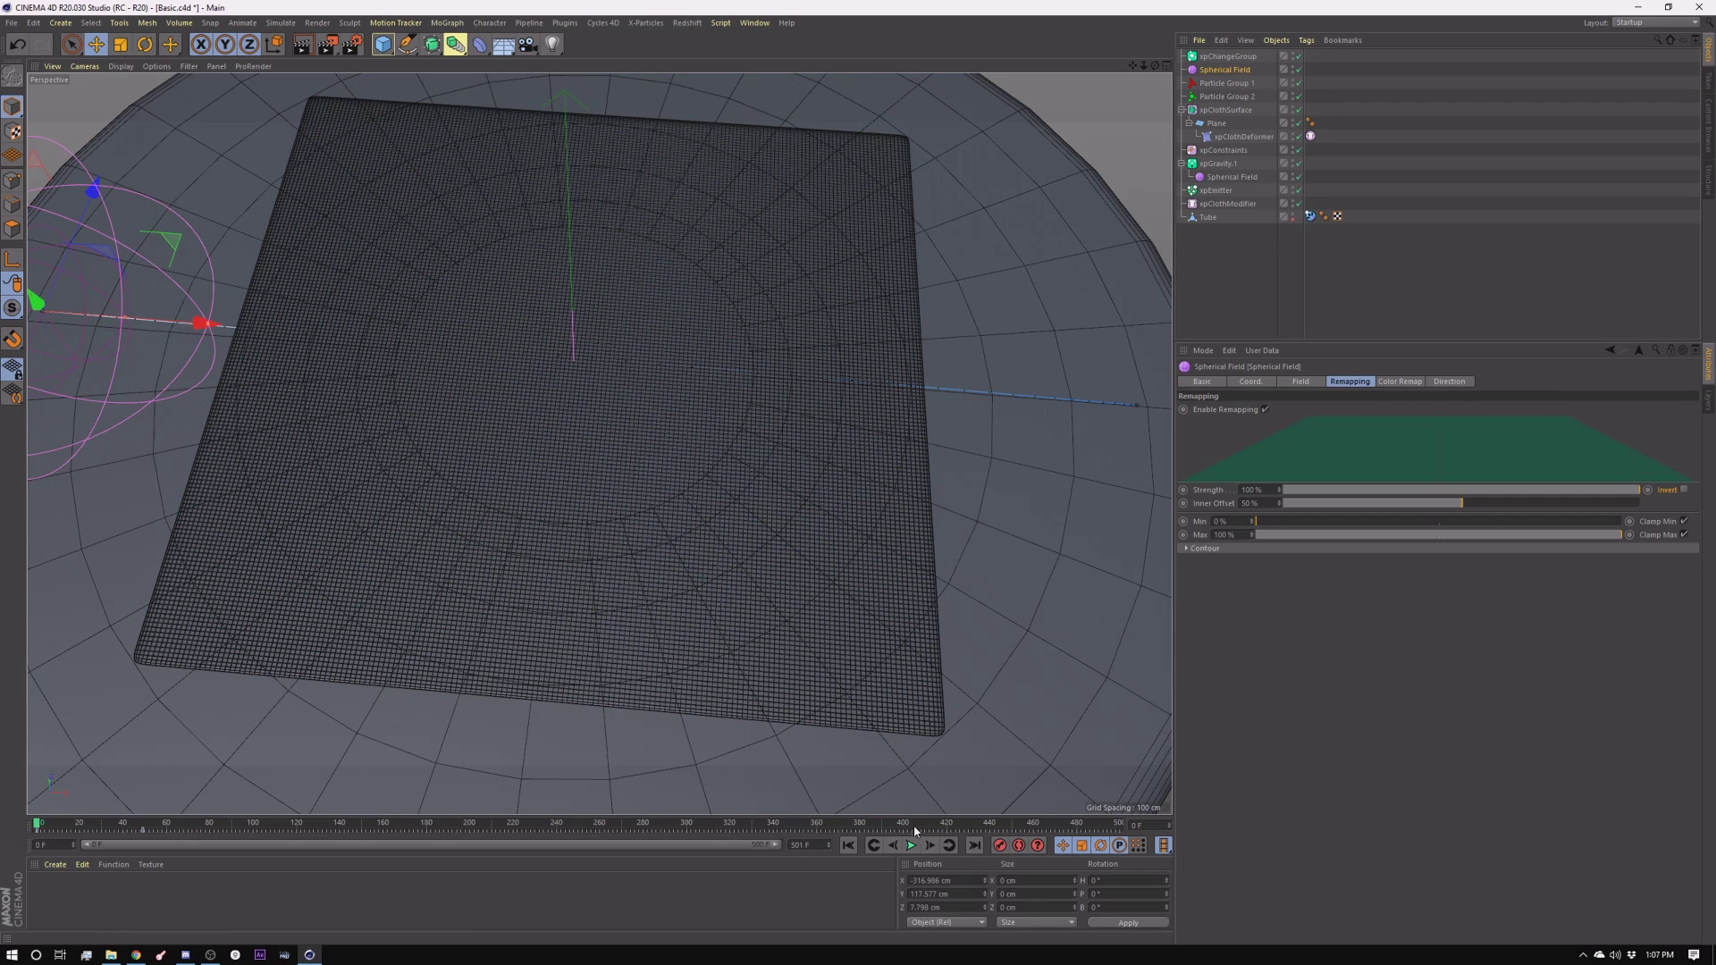
click(911, 845)
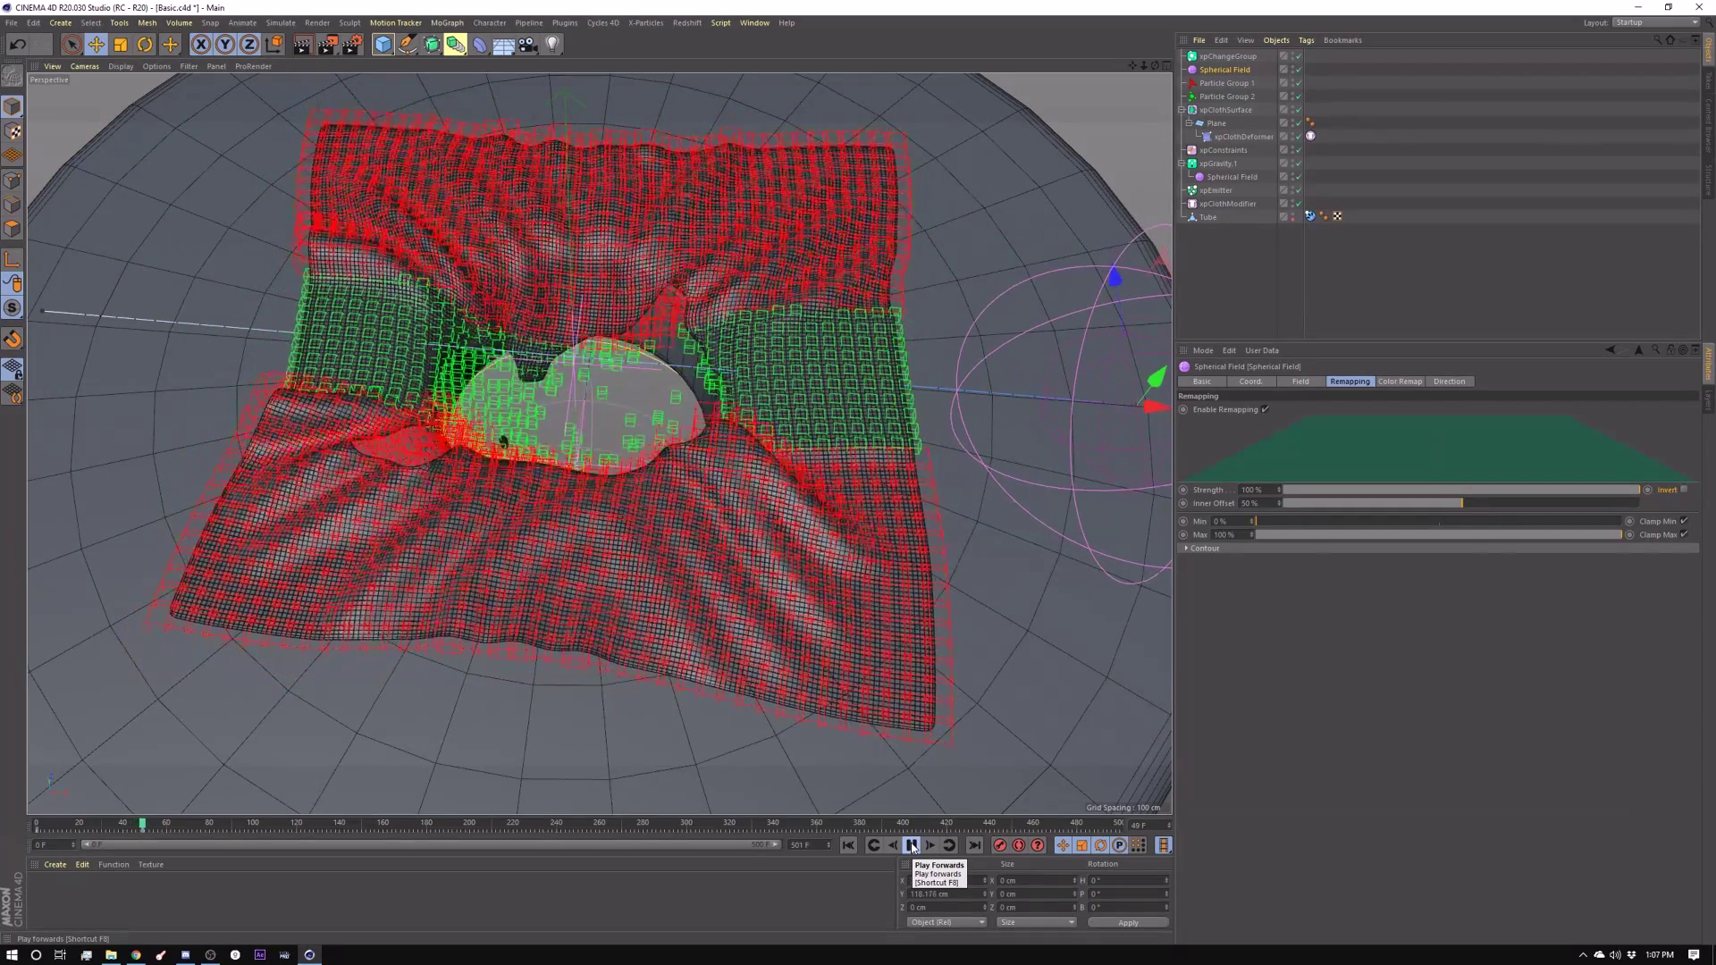
click(911, 846)
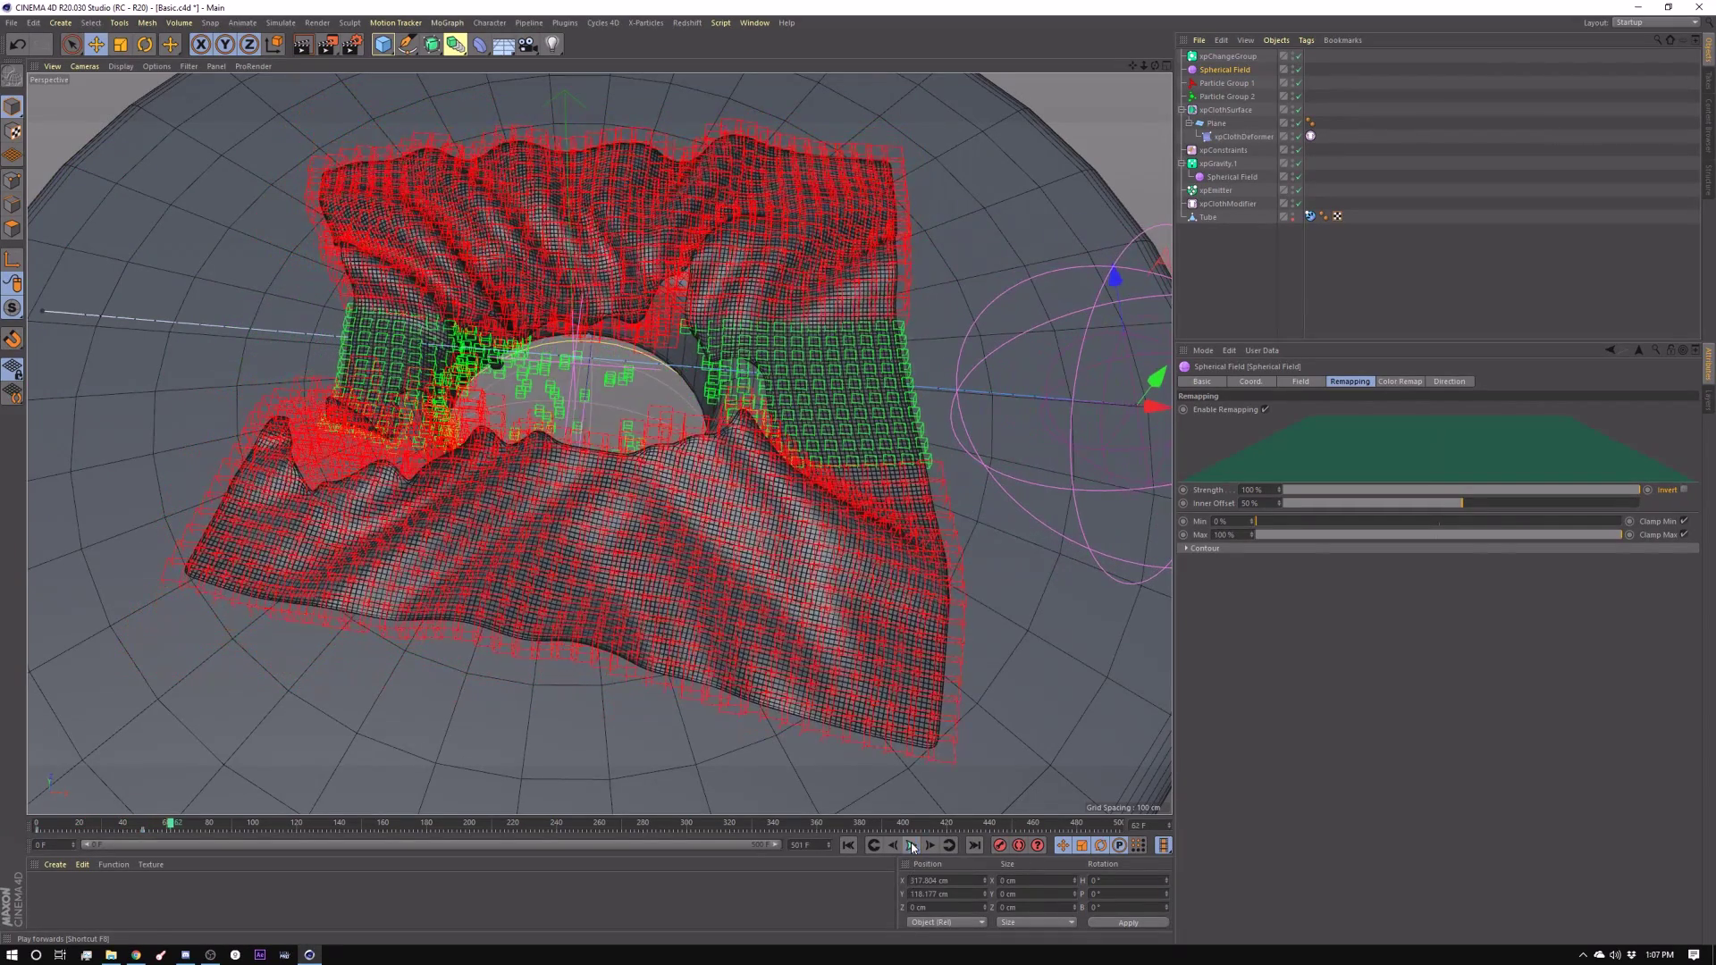
click(849, 846)
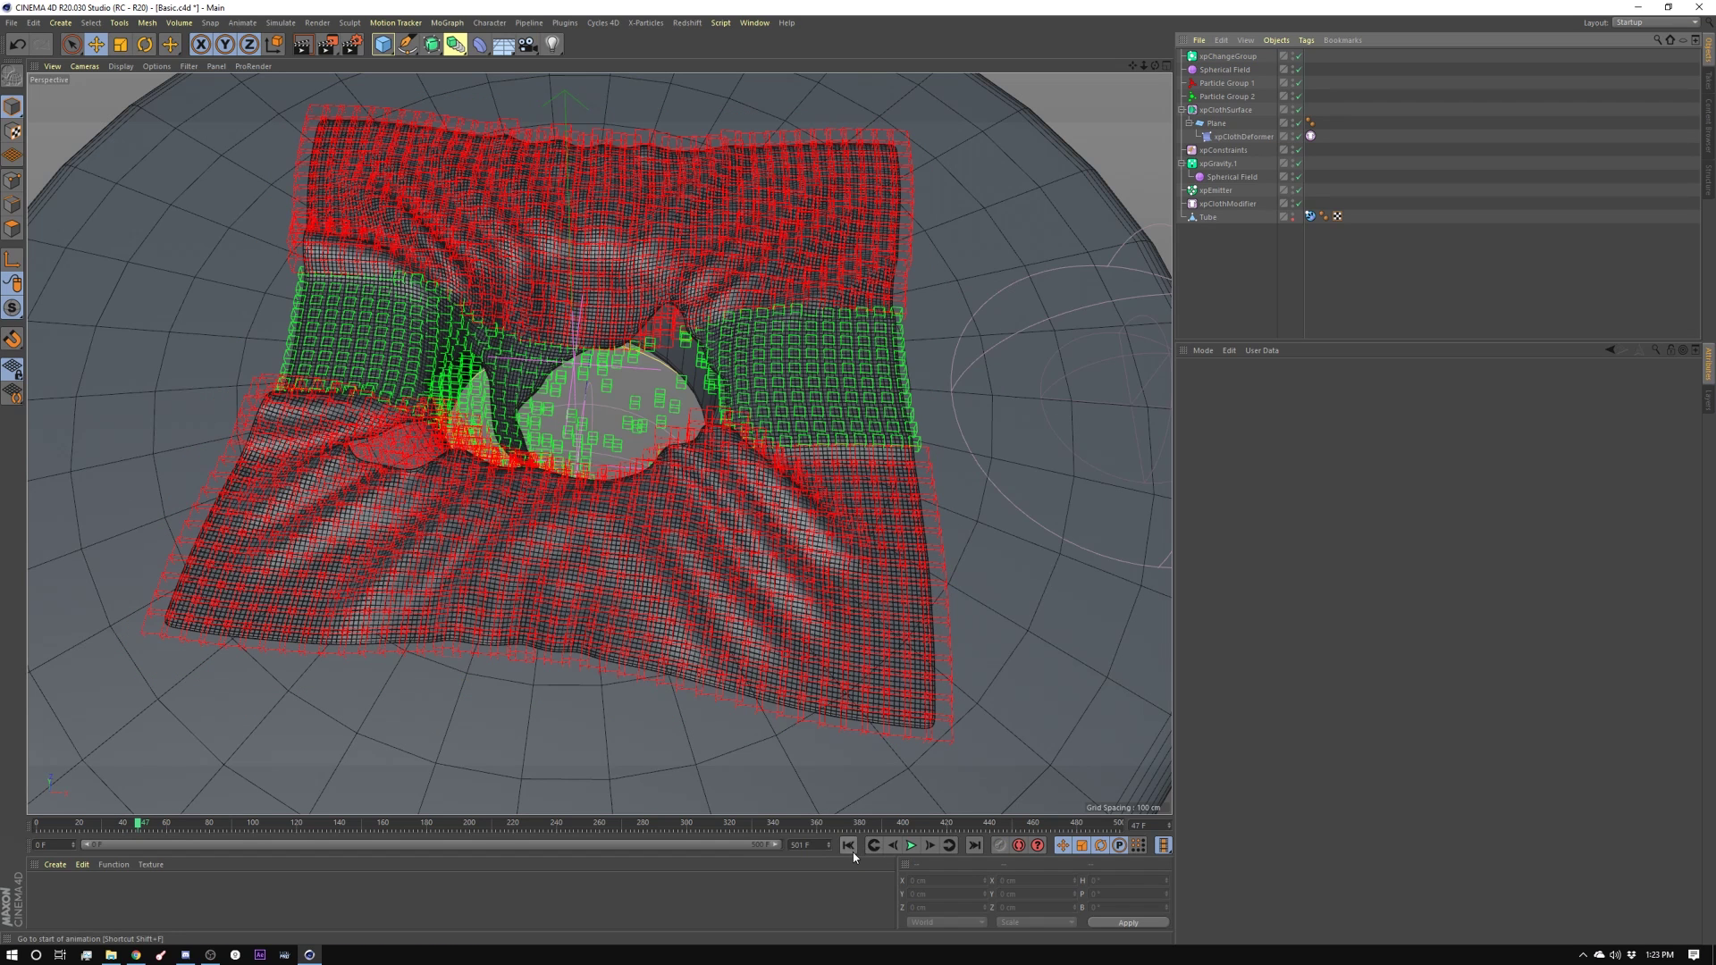
click(853, 849)
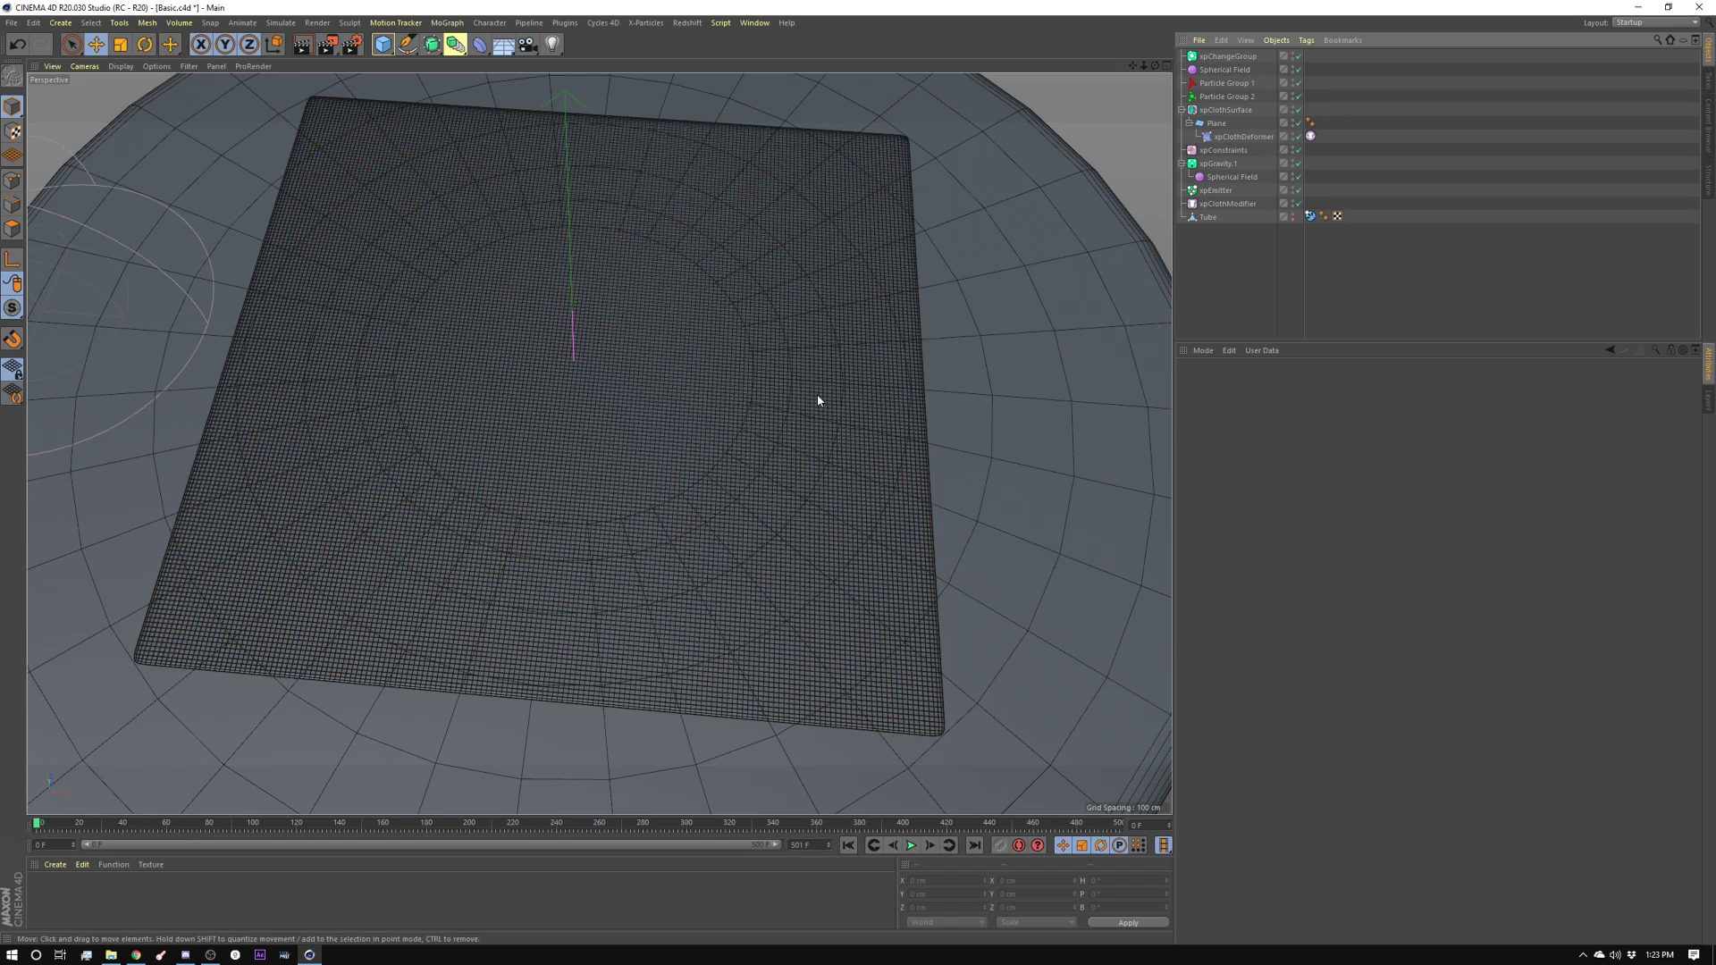
click(1217, 124)
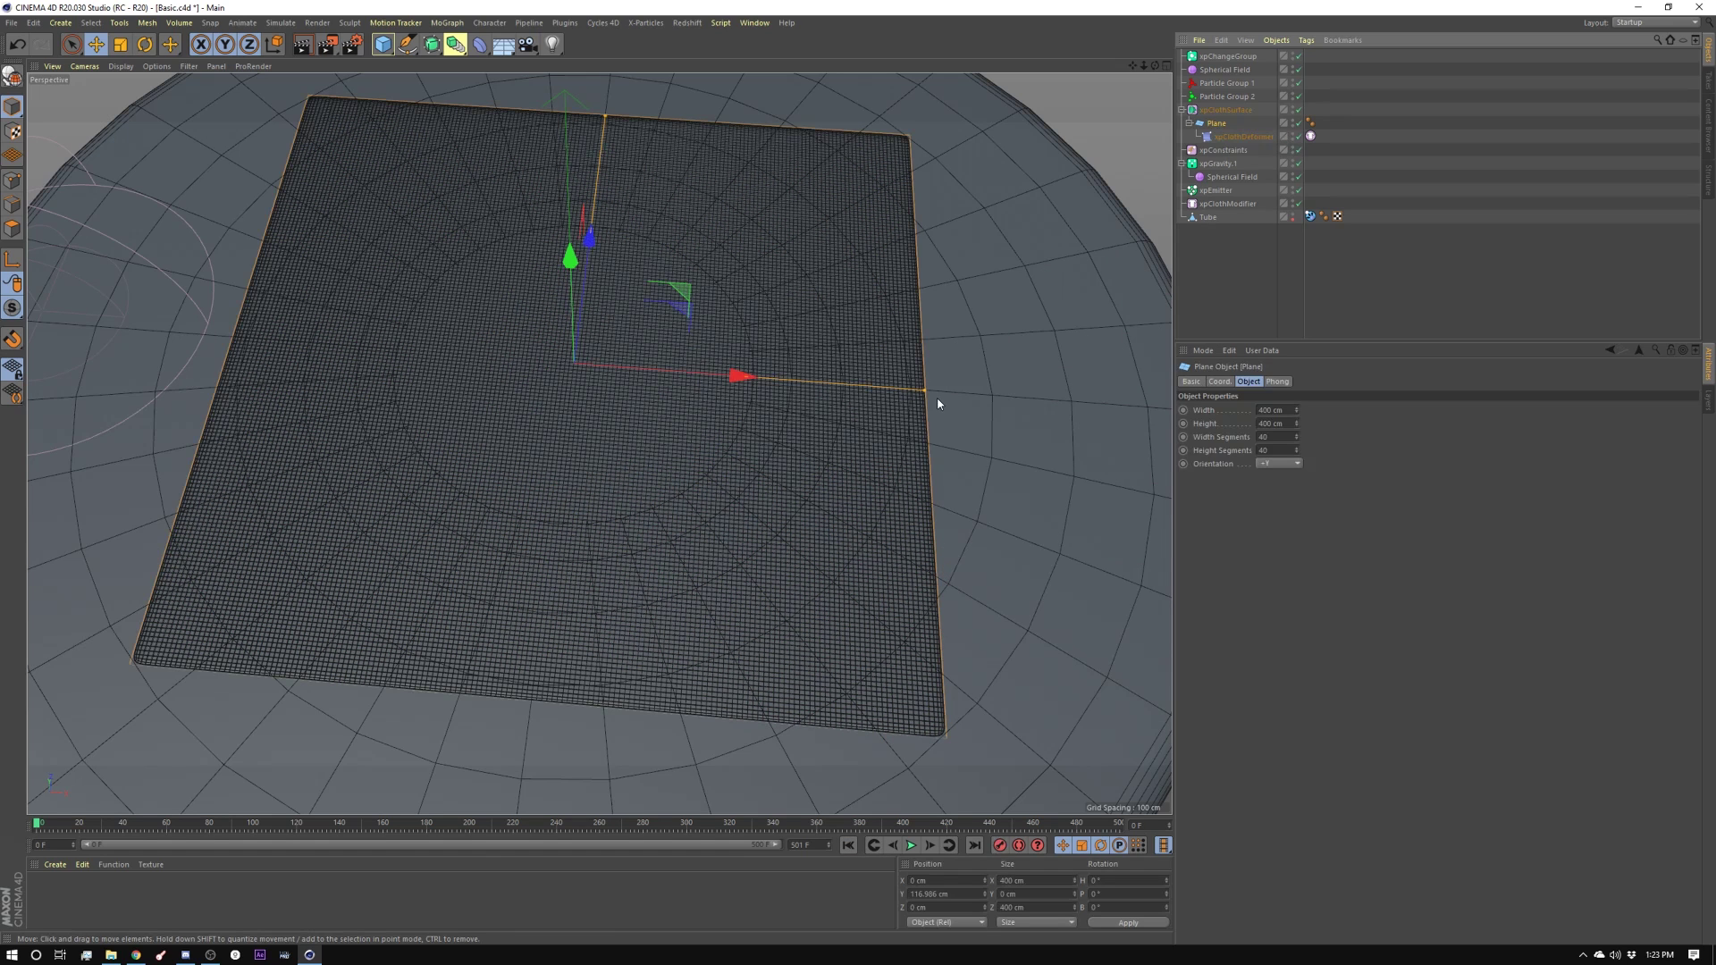
click(911, 845)
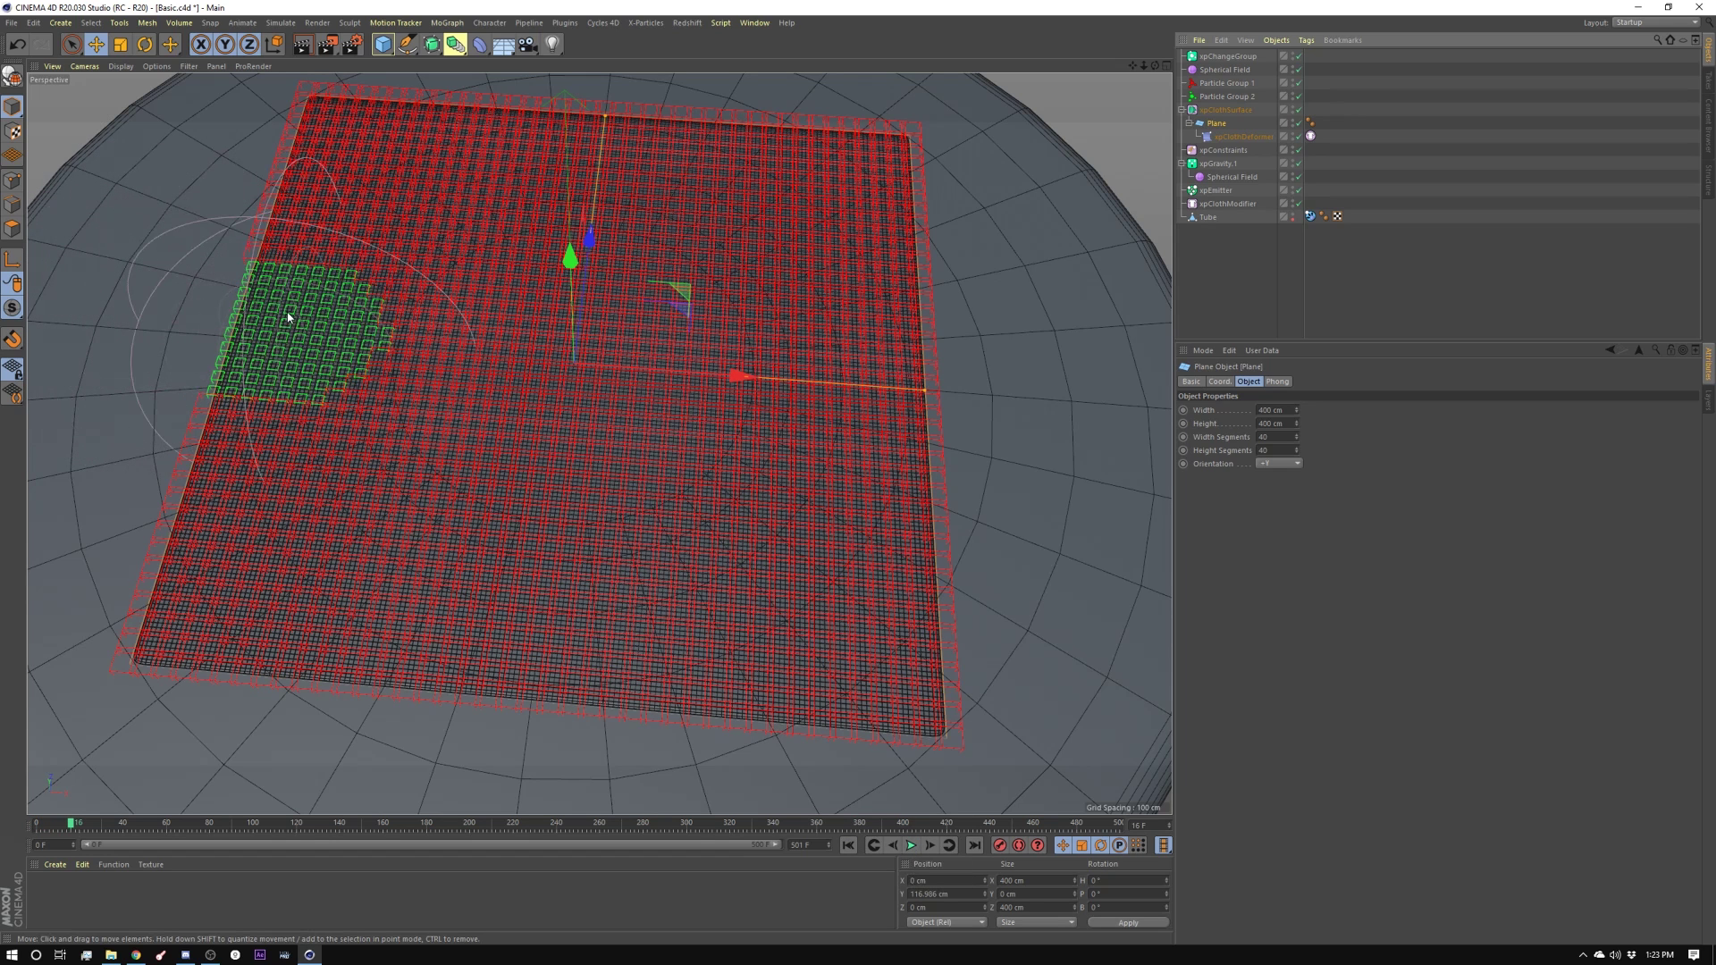
key(shift+f)
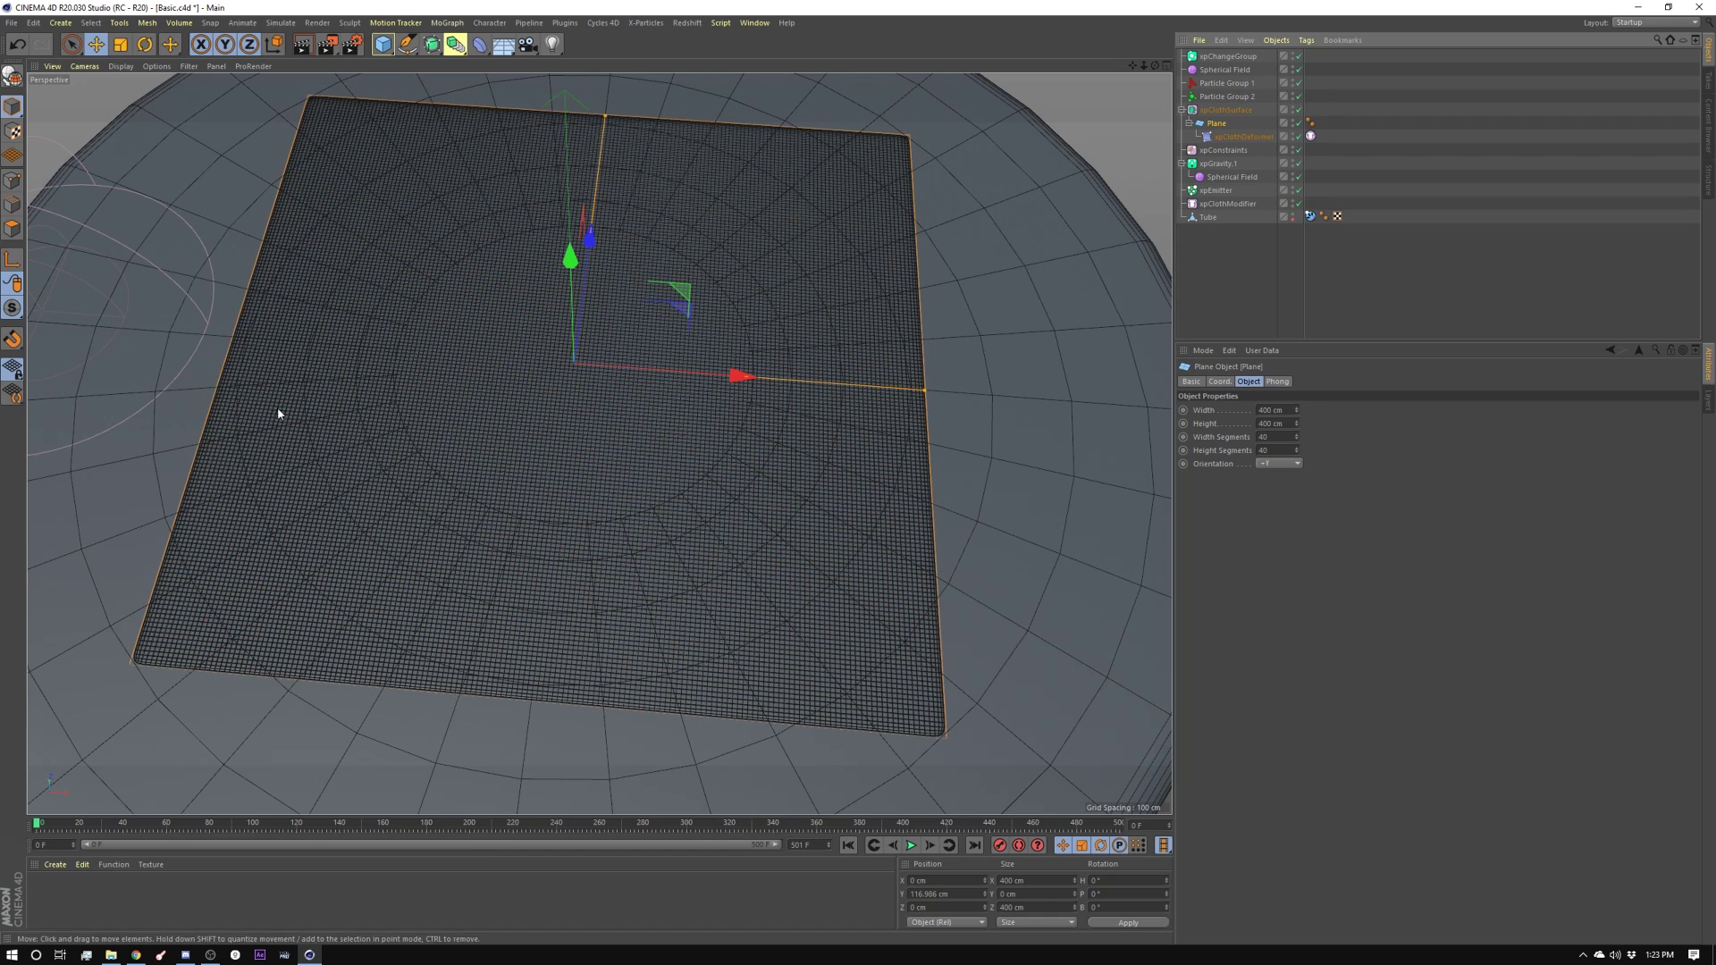
Deselect the Plane and play the simulation once more
click(938, 754)
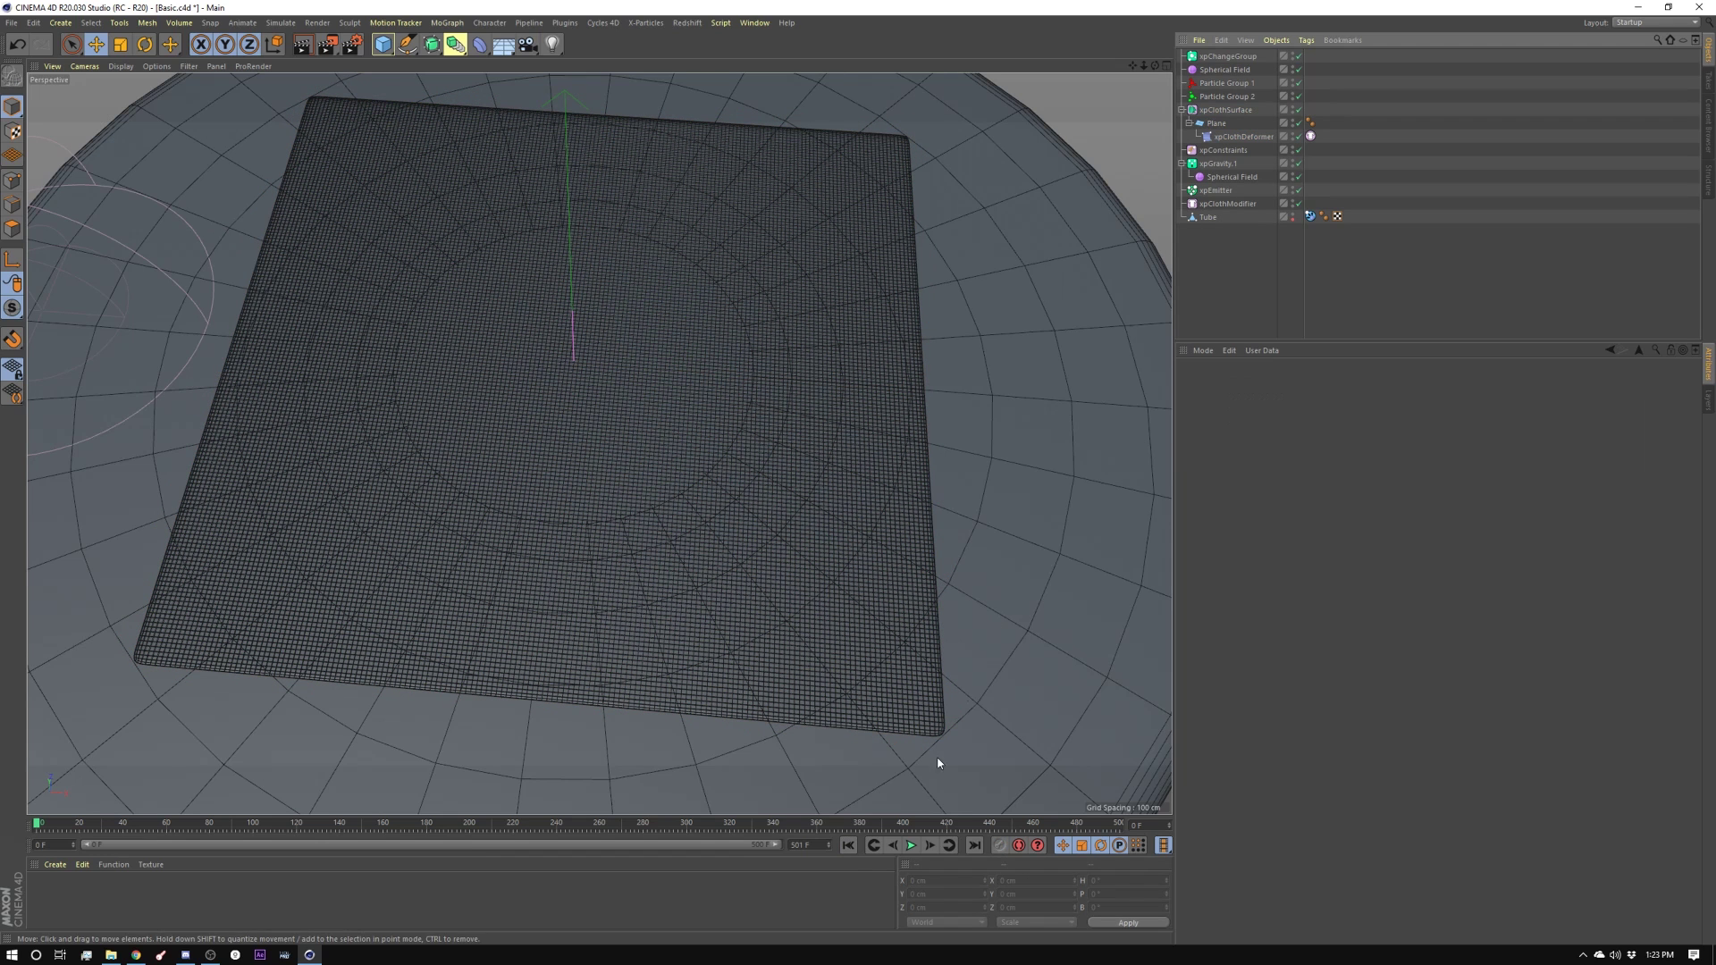
click(910, 846)
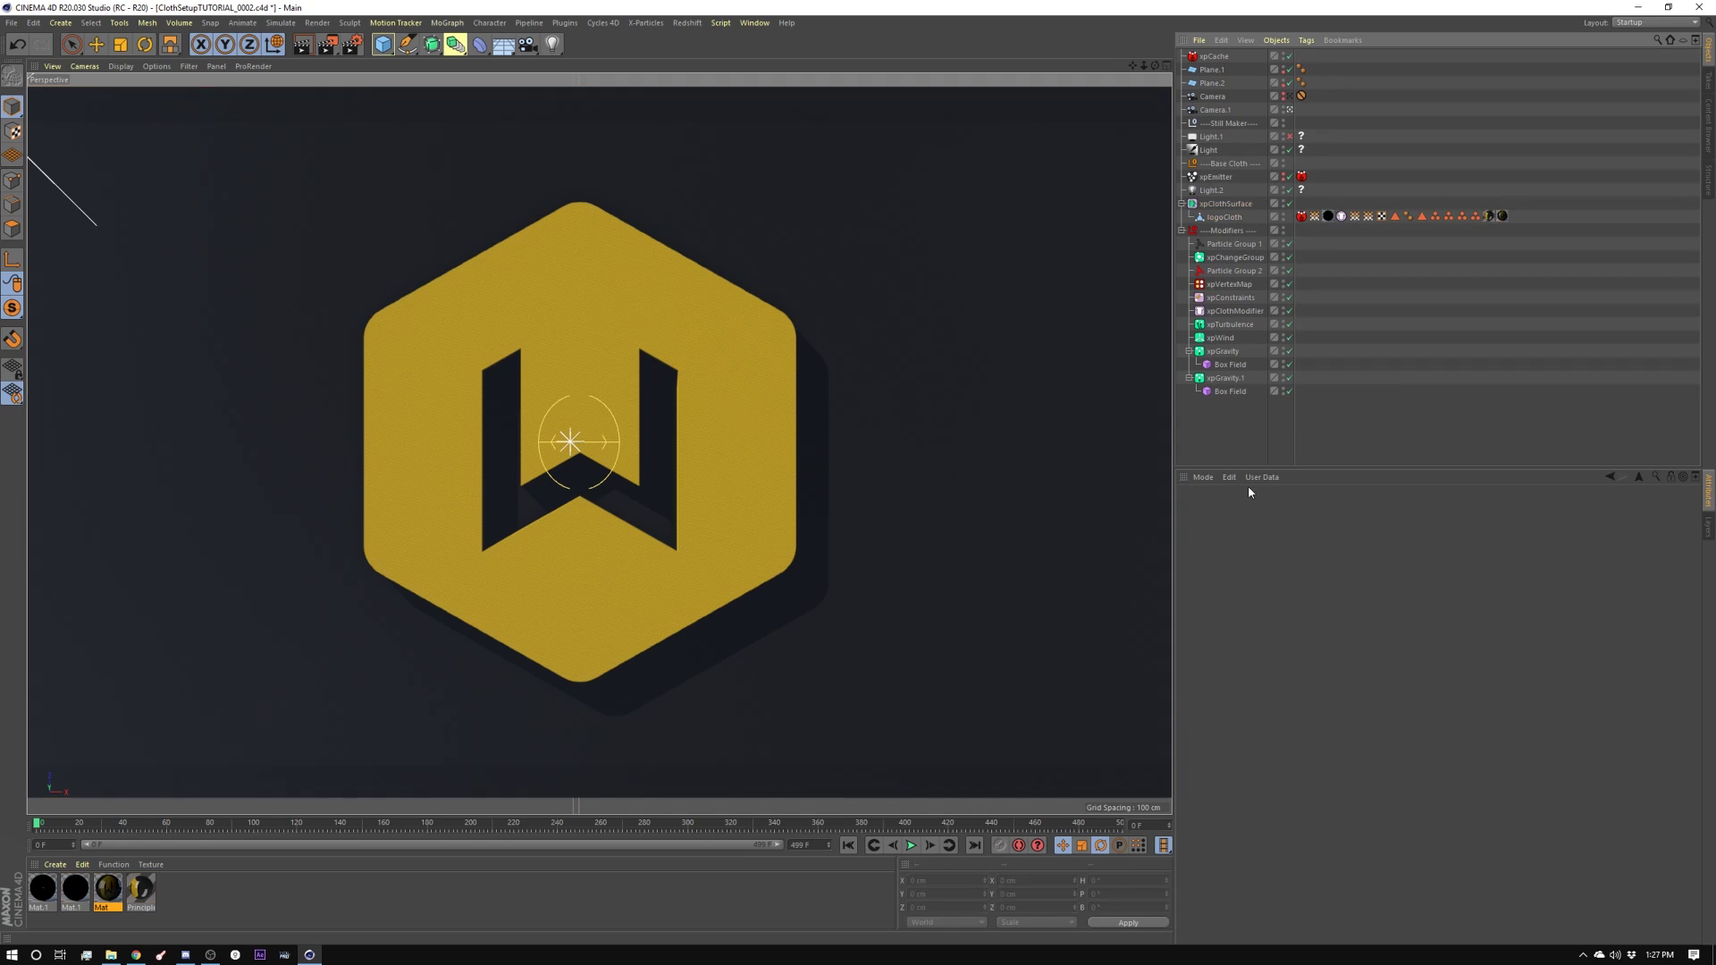
click(1224, 217)
click(645, 22)
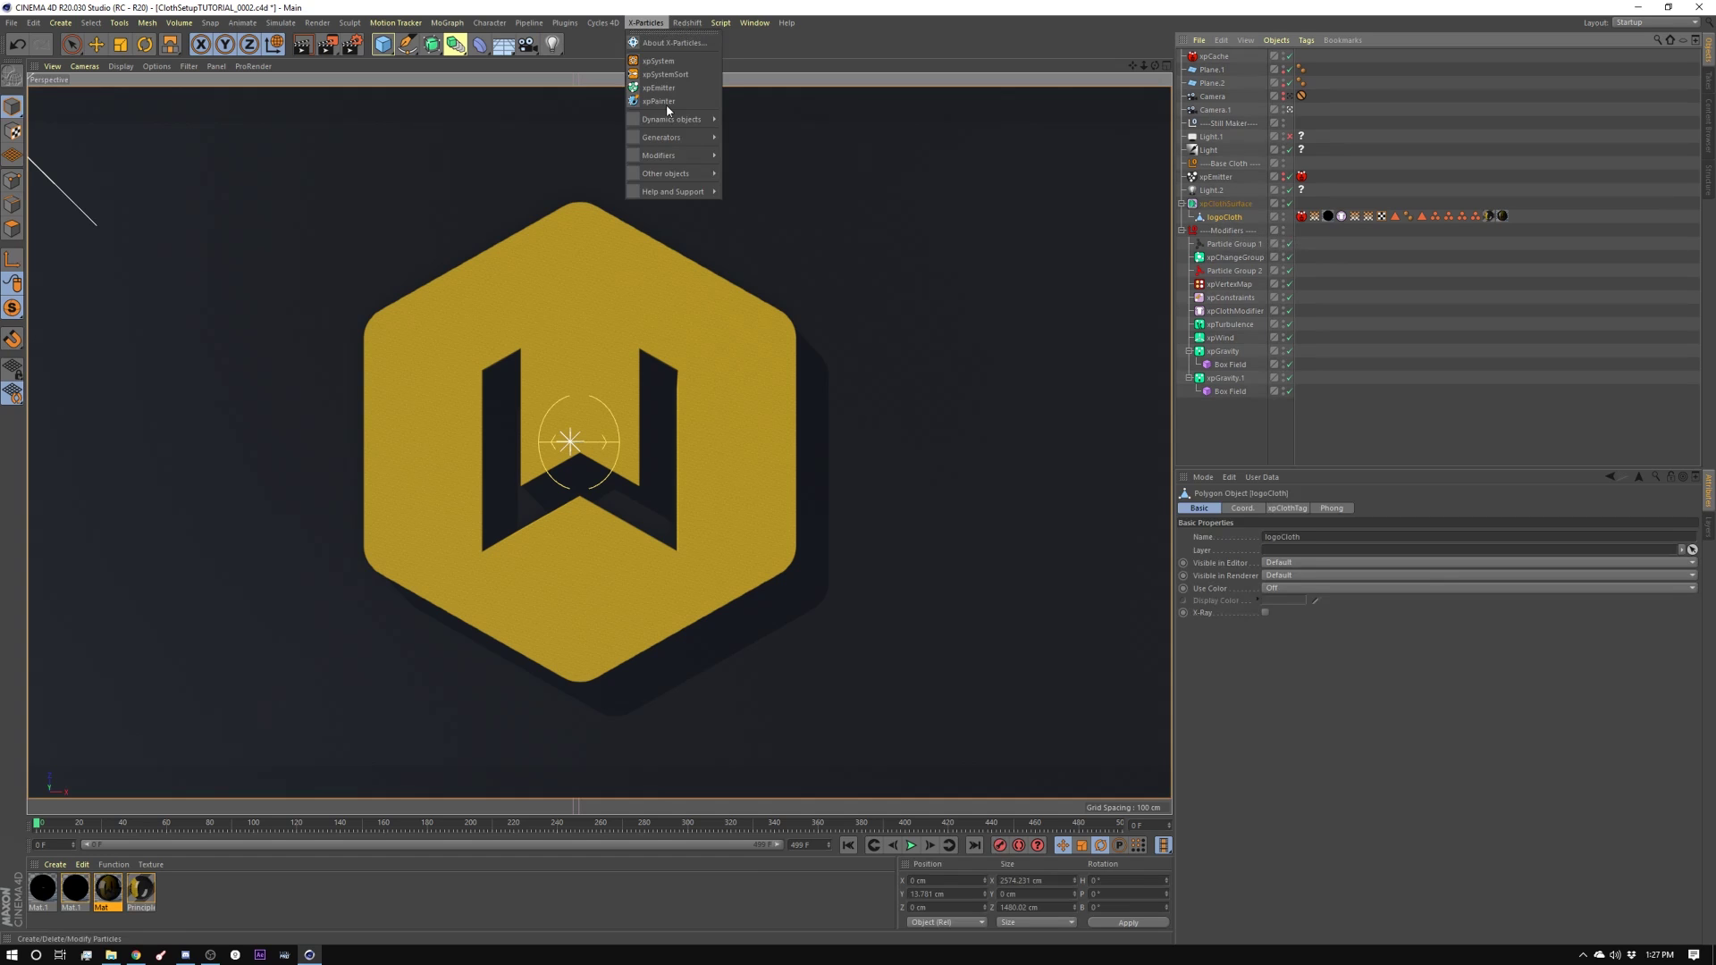
mouse_move(671, 124)
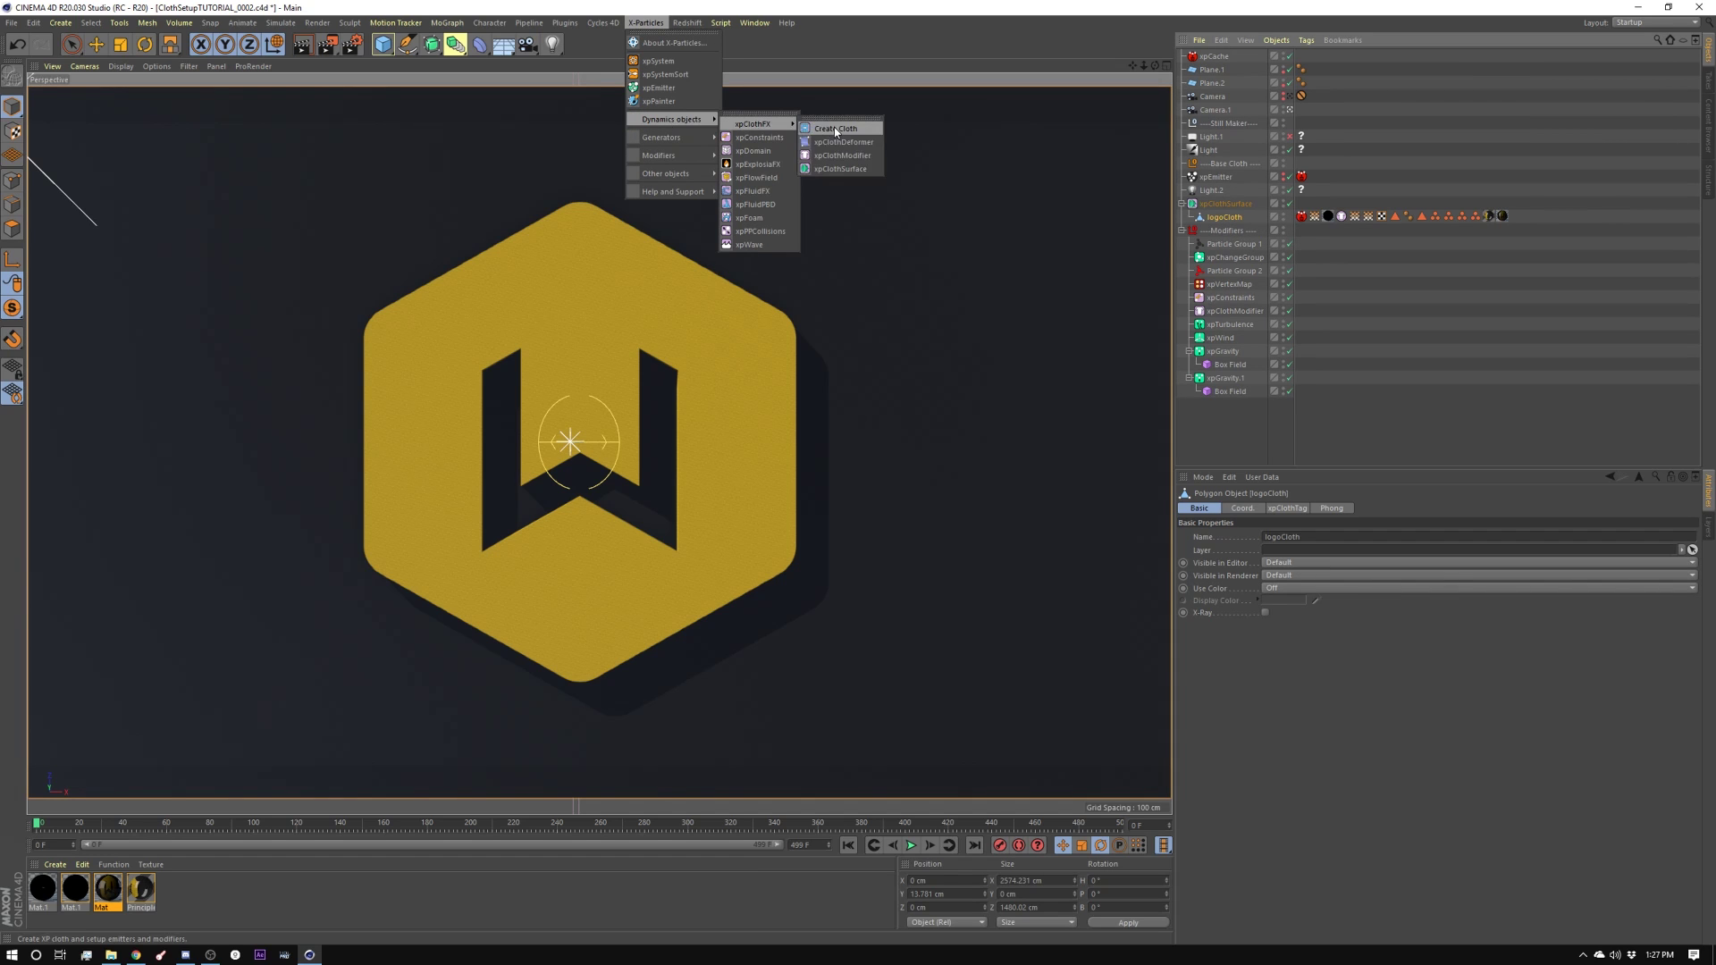
click(1433, 385)
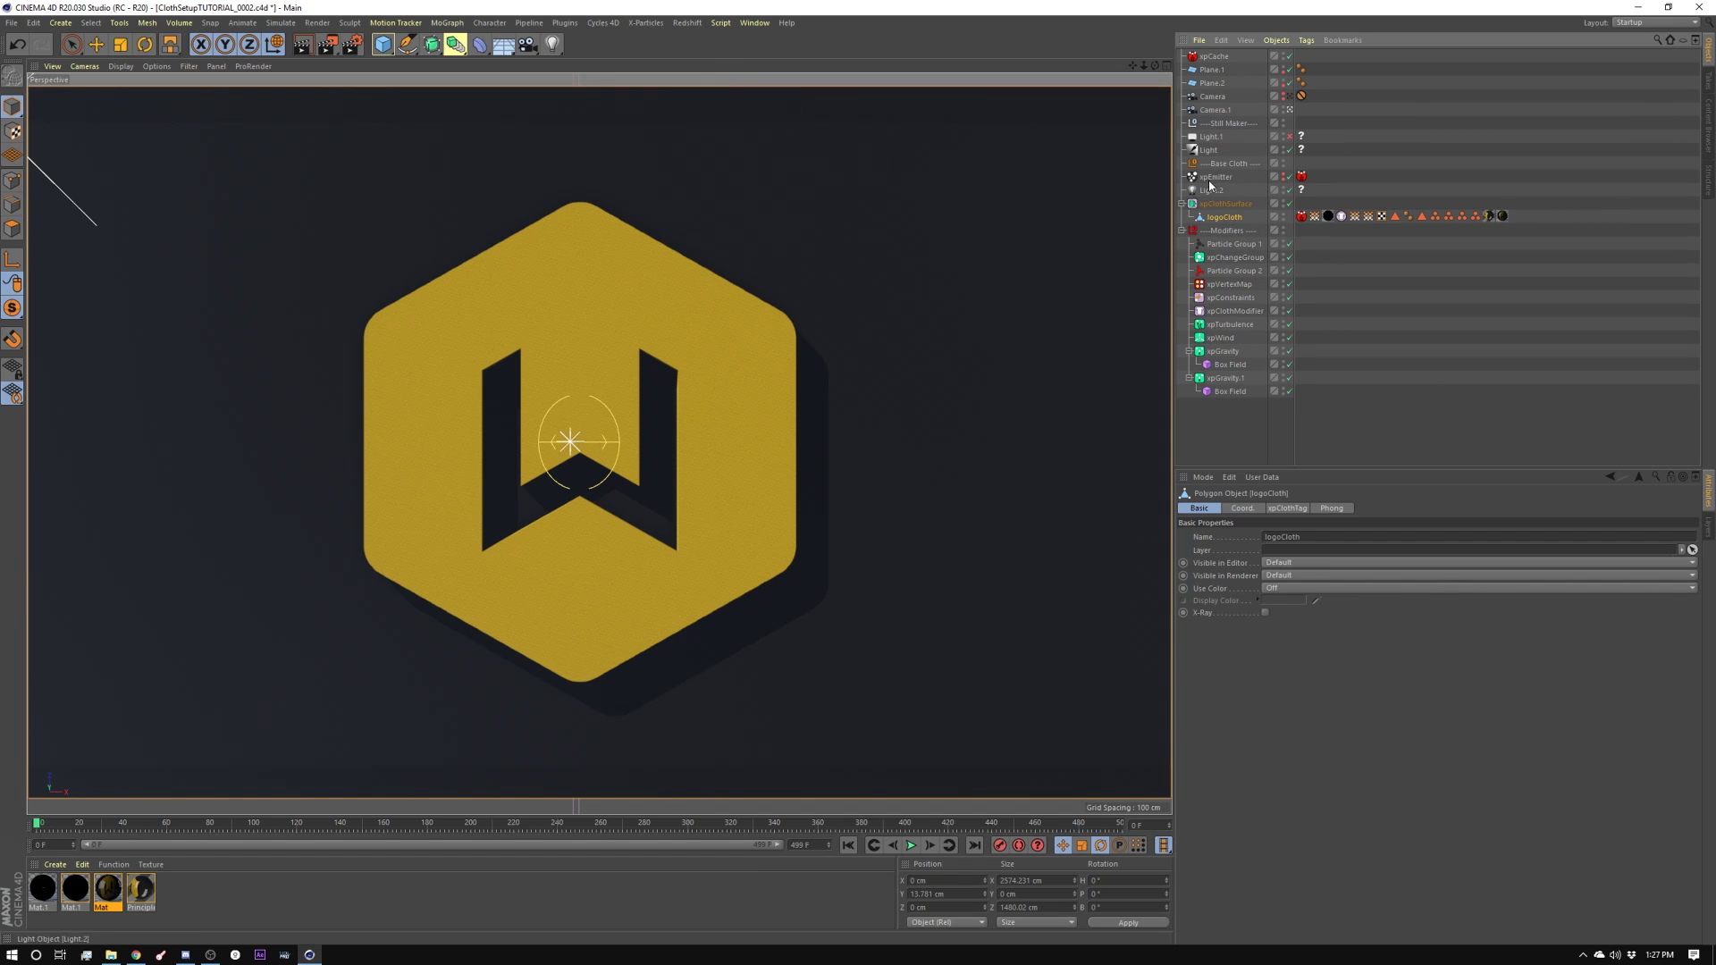
click(1238, 259)
click(1230, 325)
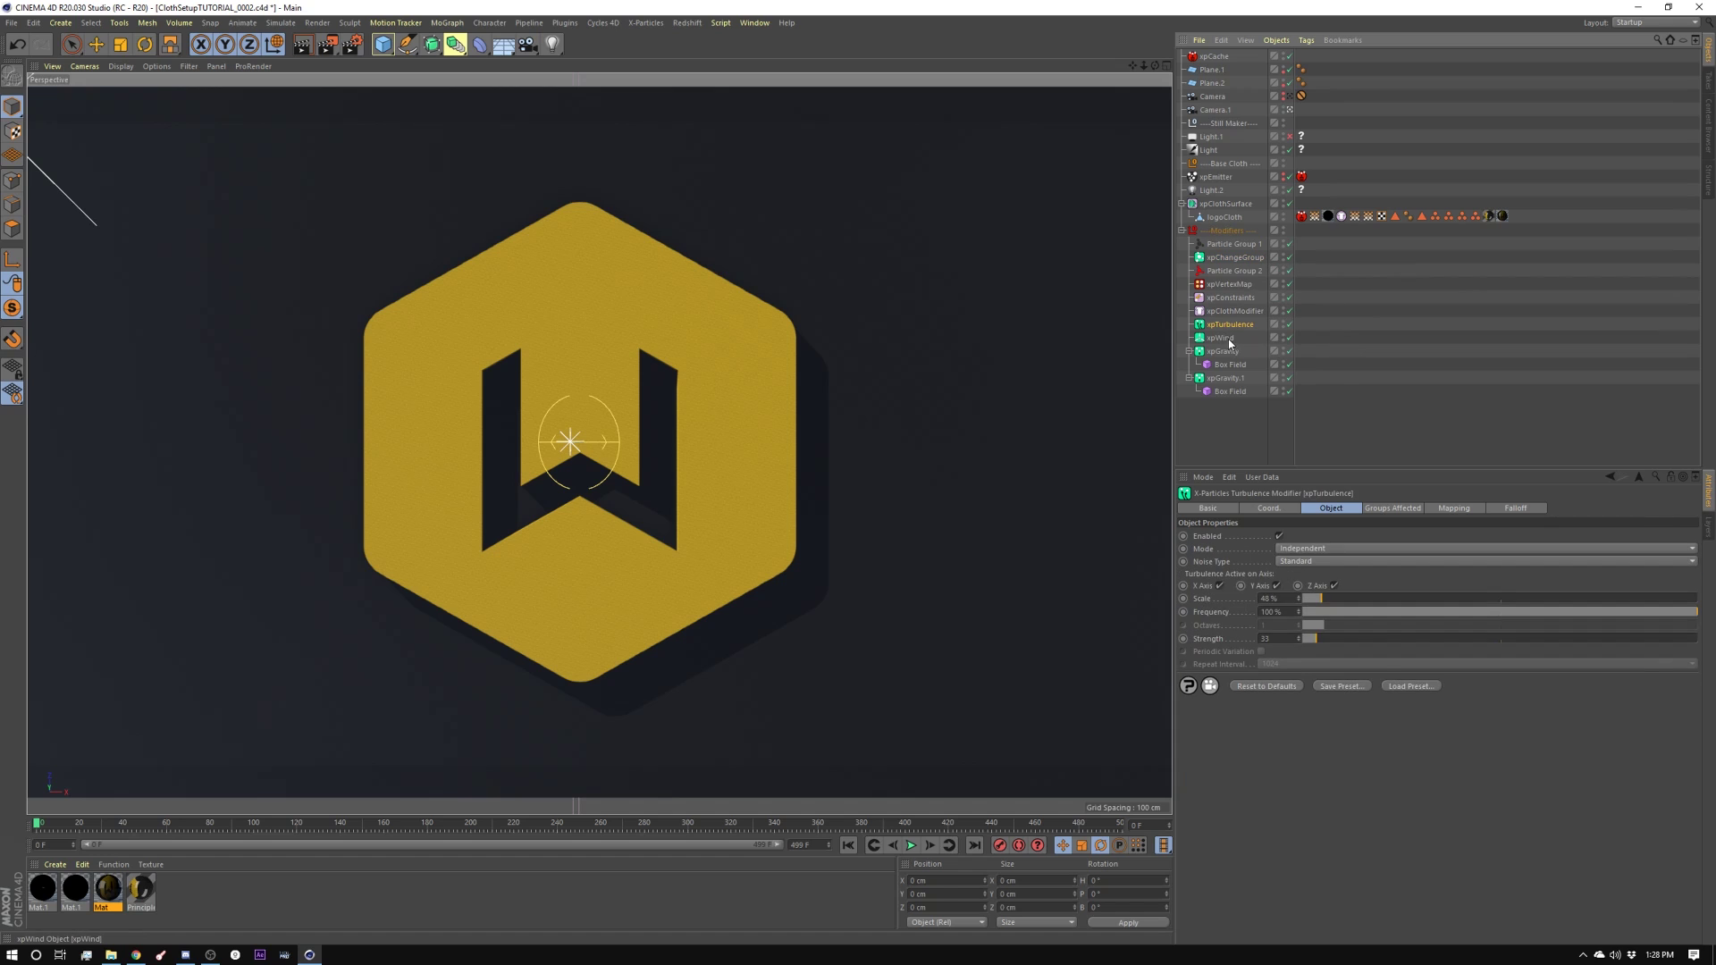
click(1230, 339)
click(1224, 378)
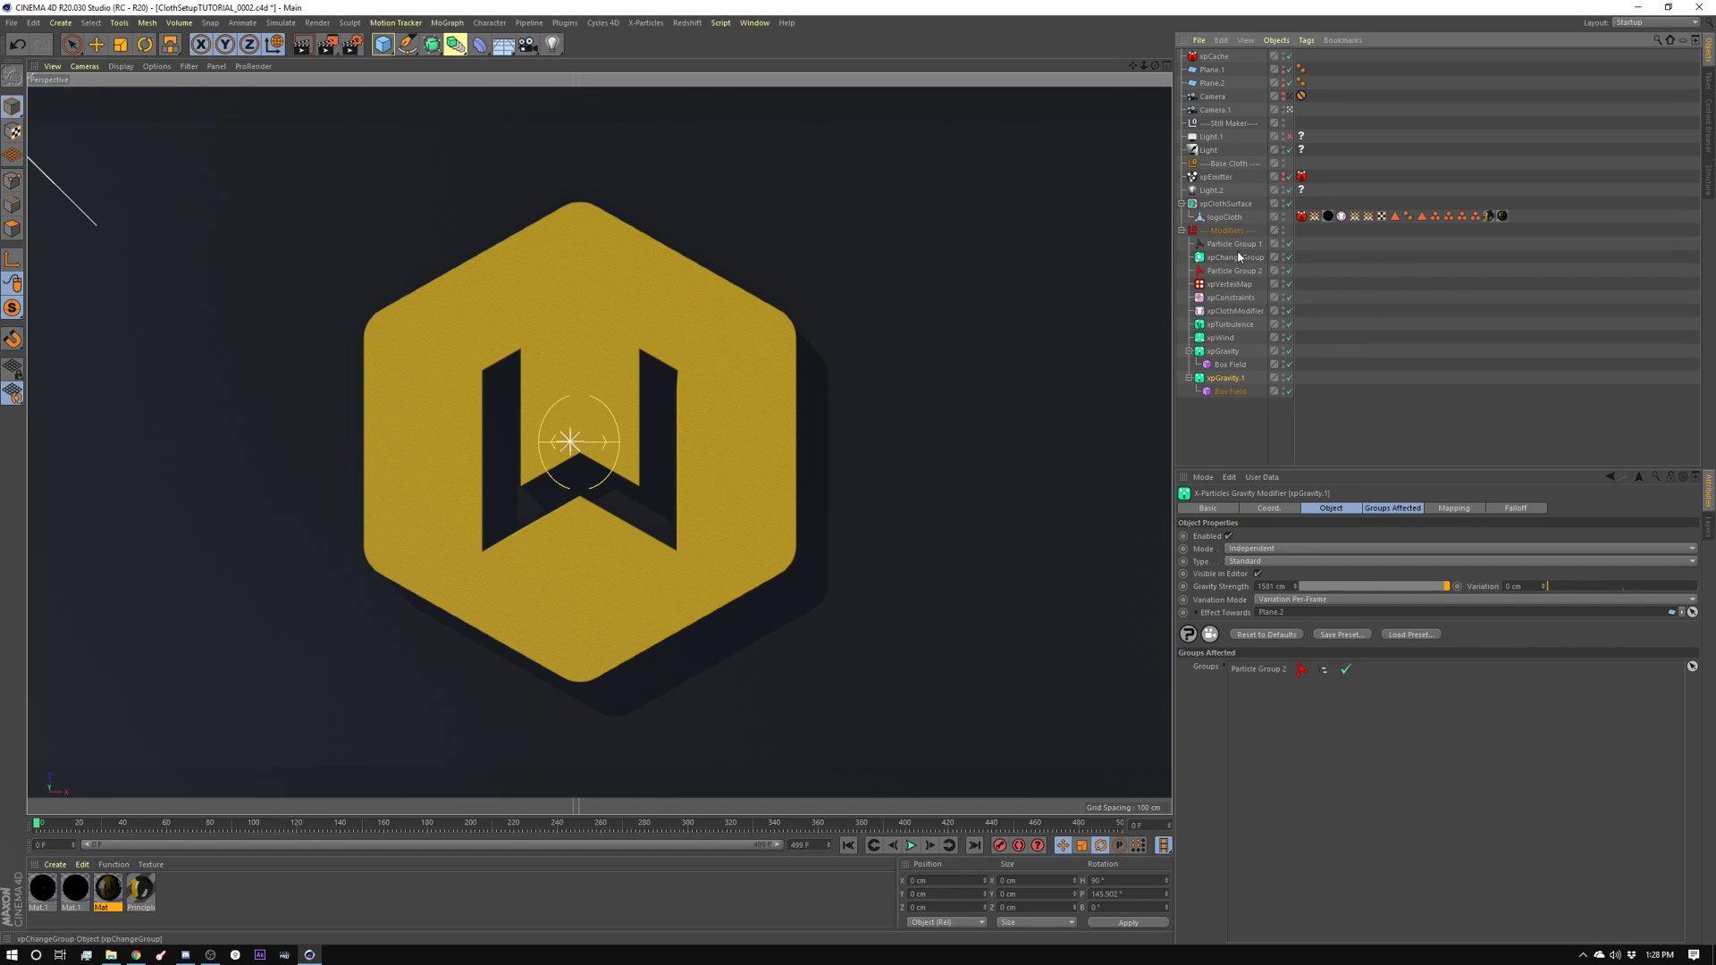
click(1327, 216)
Open Mat.1's layered tear shader, inspect the second Fusion layer's gradient, and undo the gradient edits
double_click(36, 890)
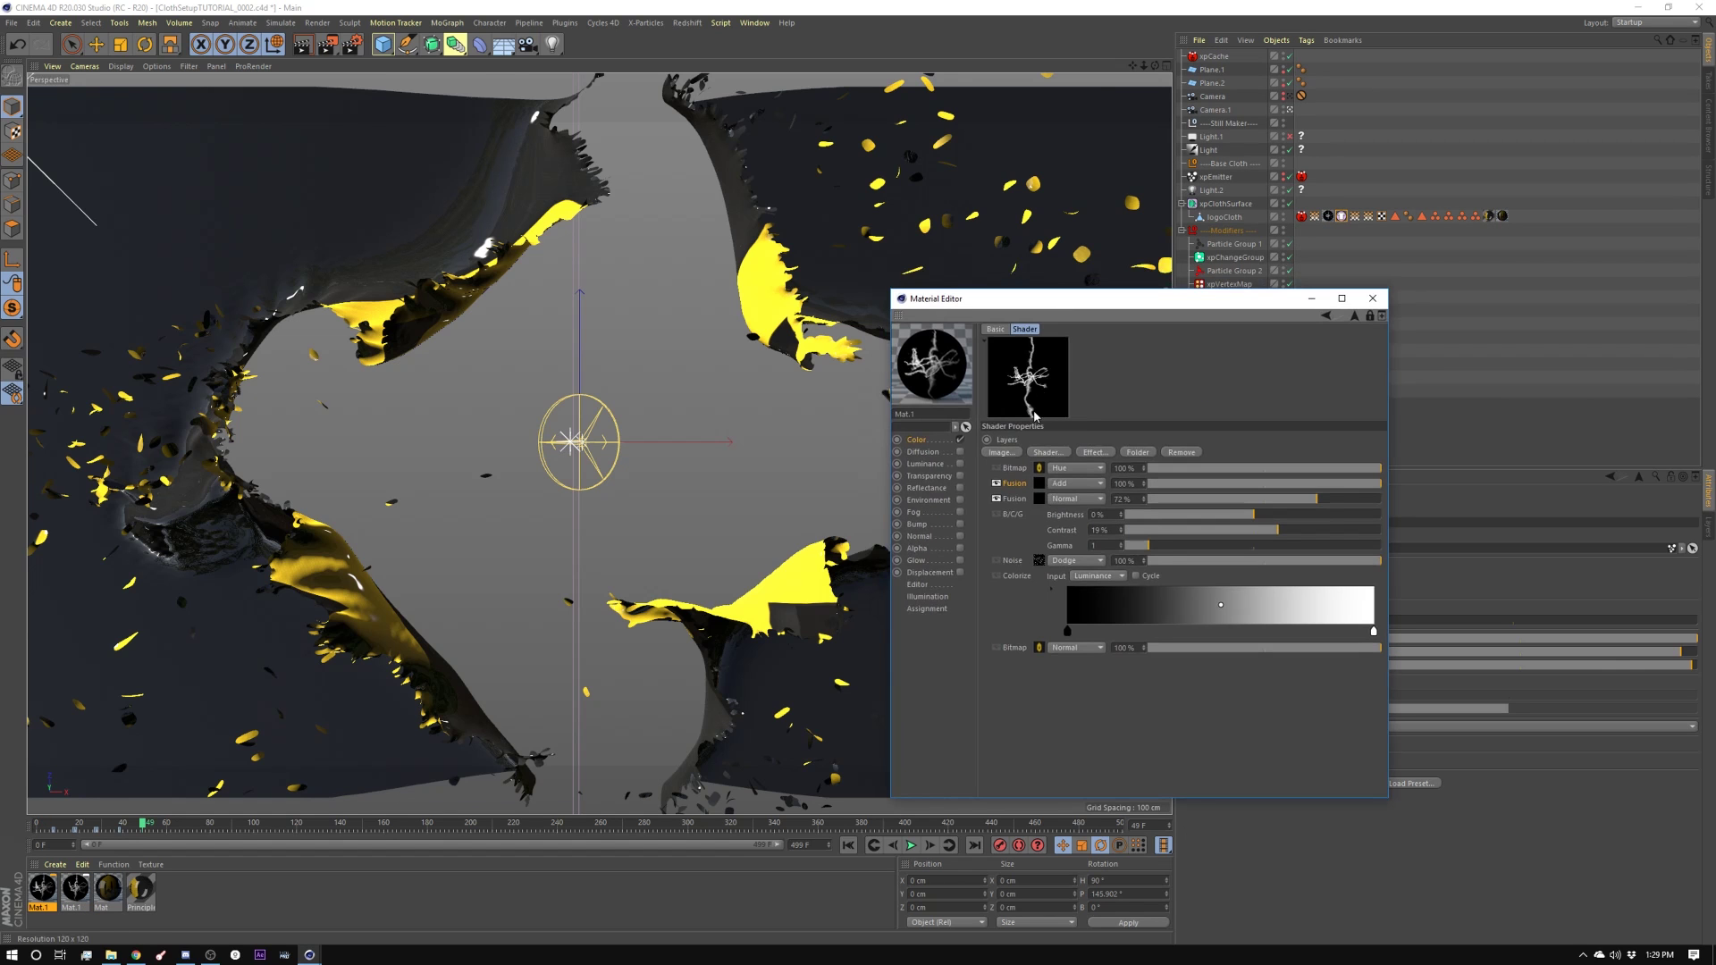
click(1042, 500)
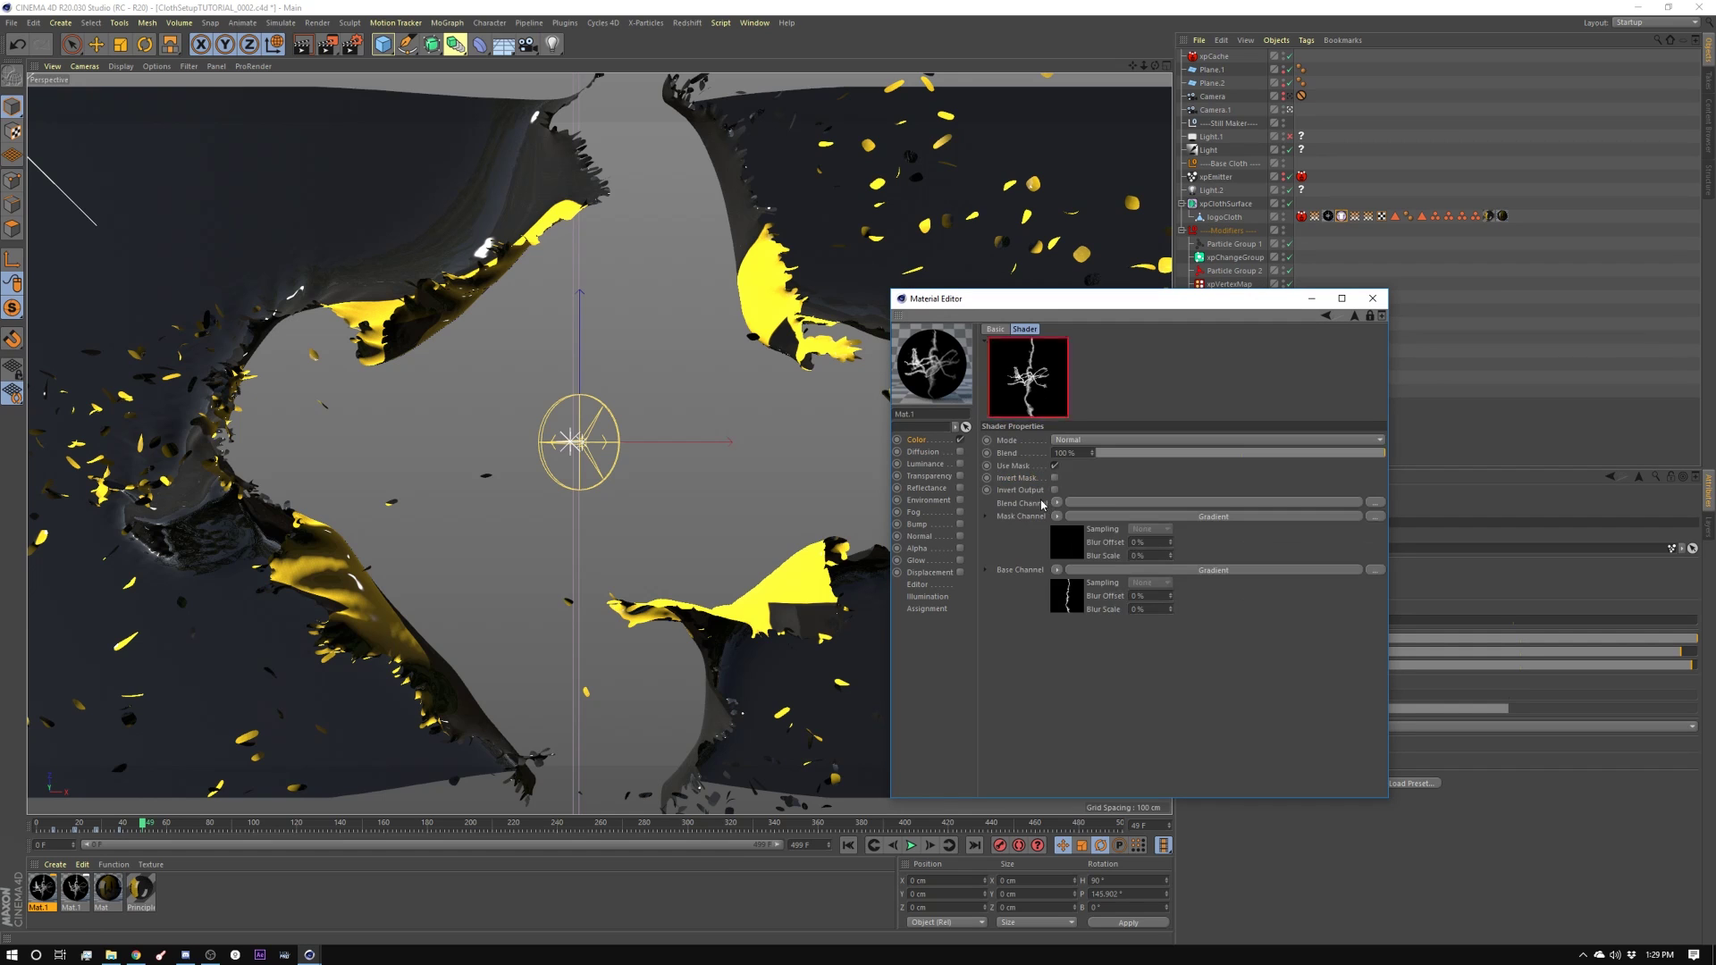
click(1072, 598)
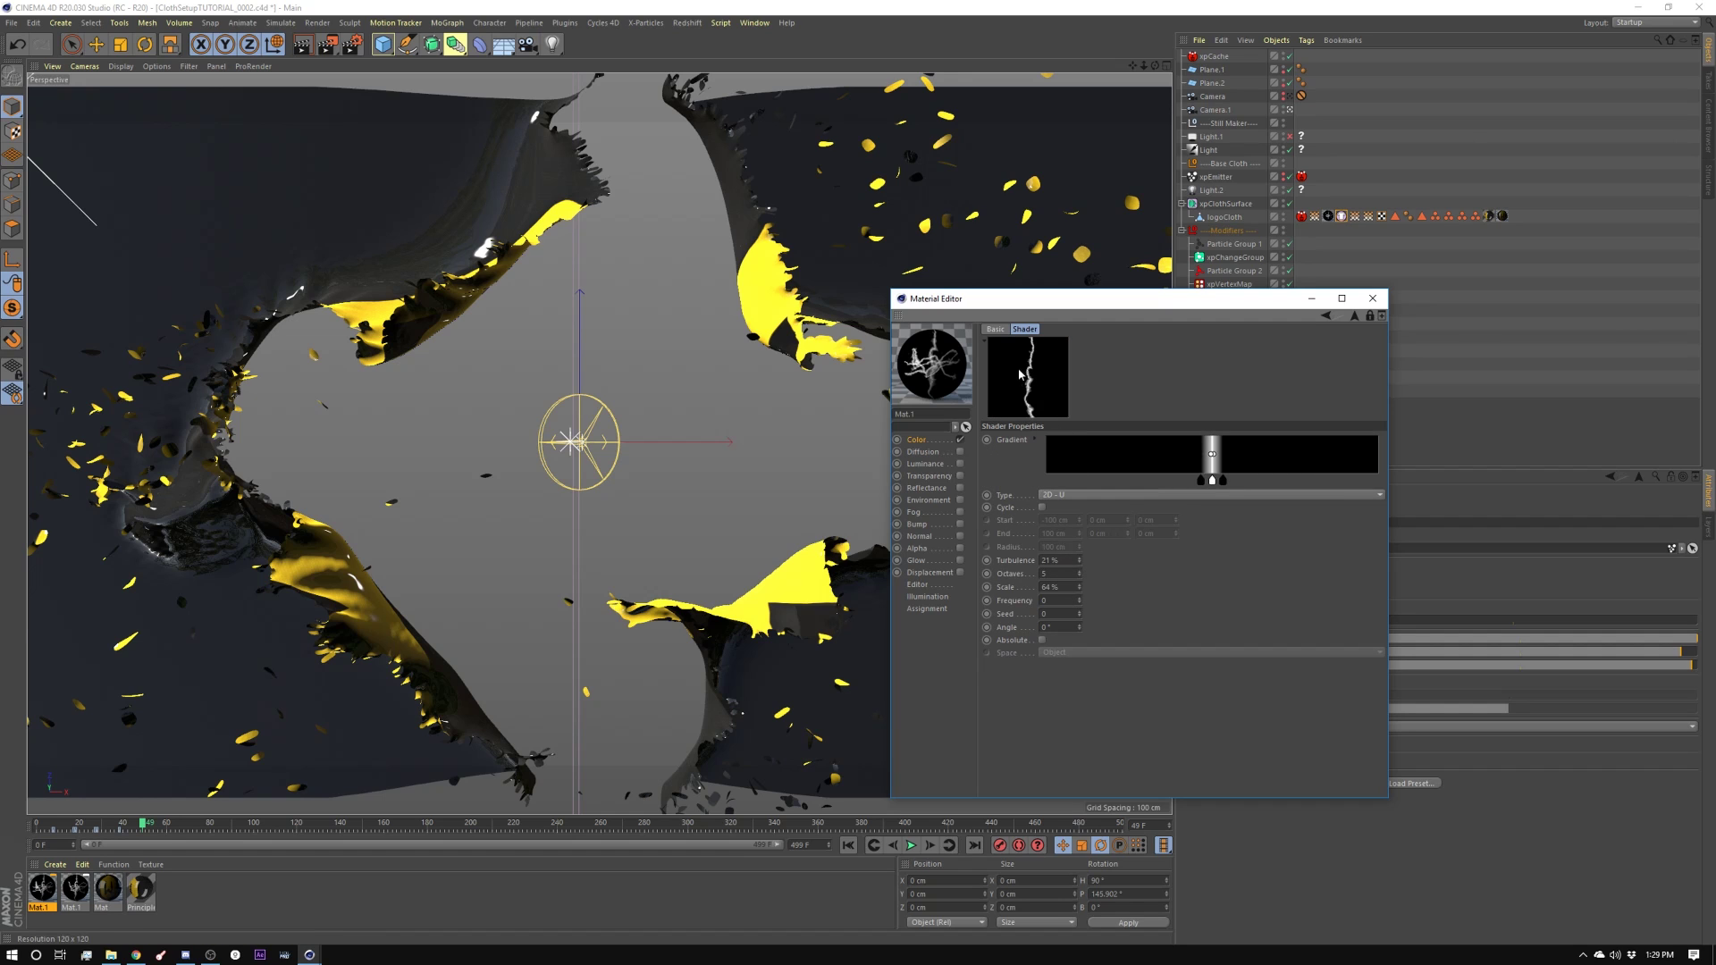
key(ctrl+z)
key(ctrl+z)
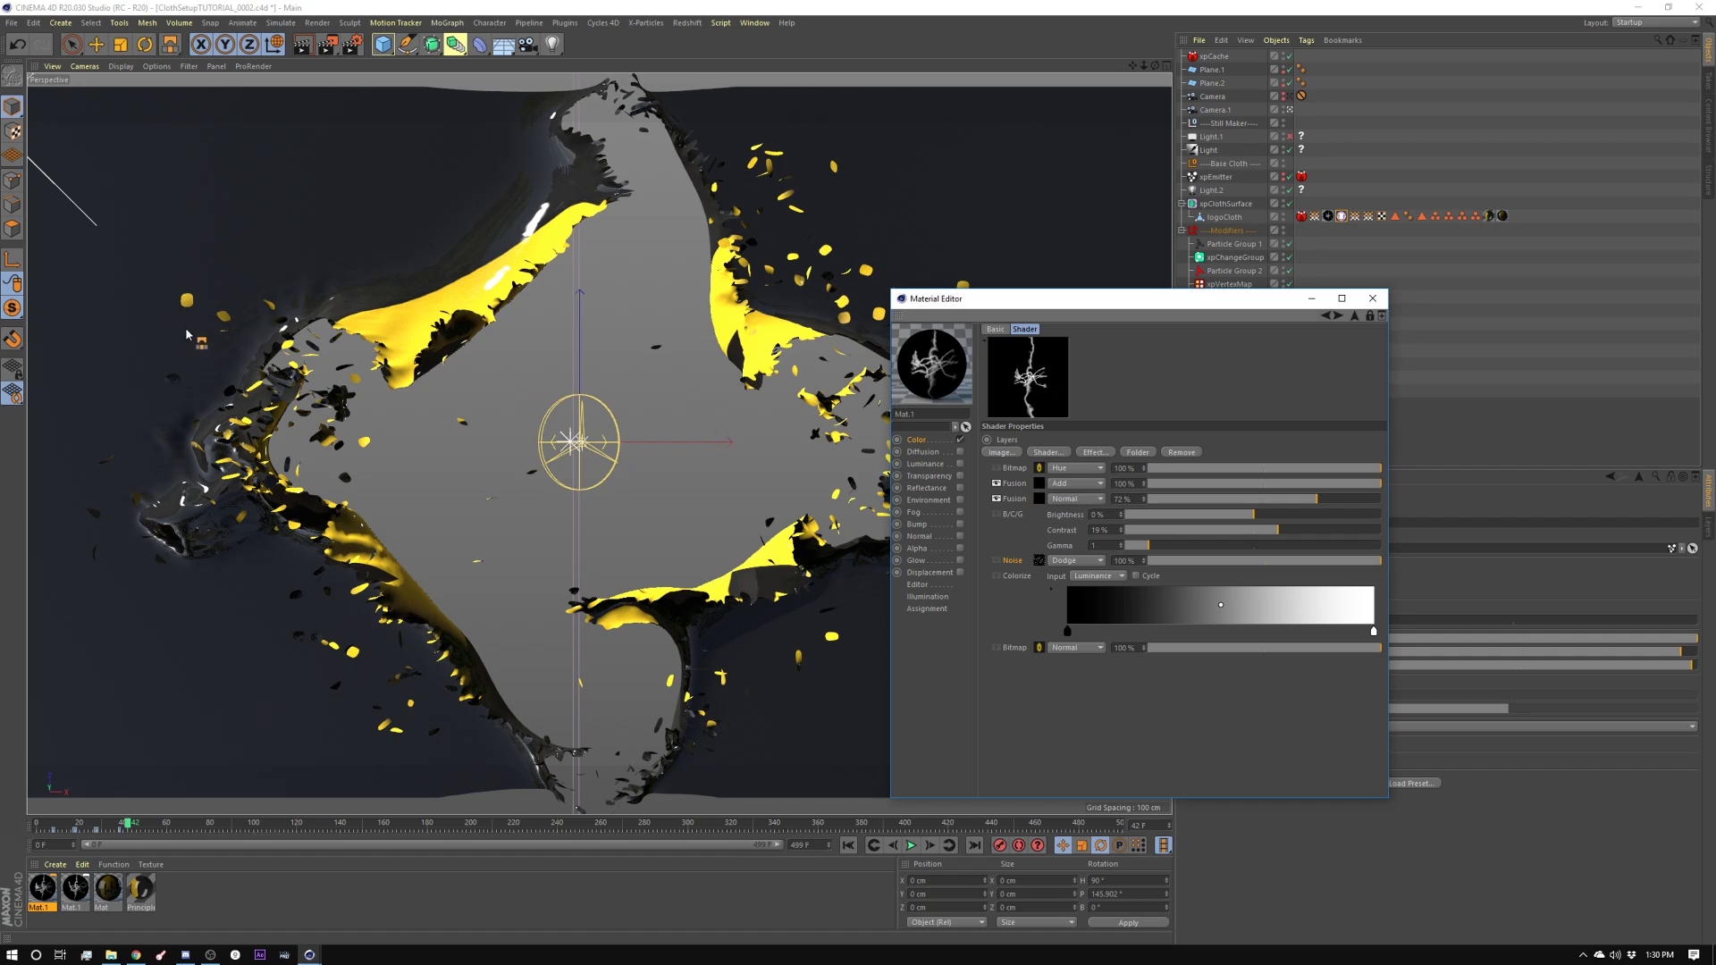
Scrub the tear to frames 42 and 72, select the first Fusion layer, and close the editor
click(127, 822)
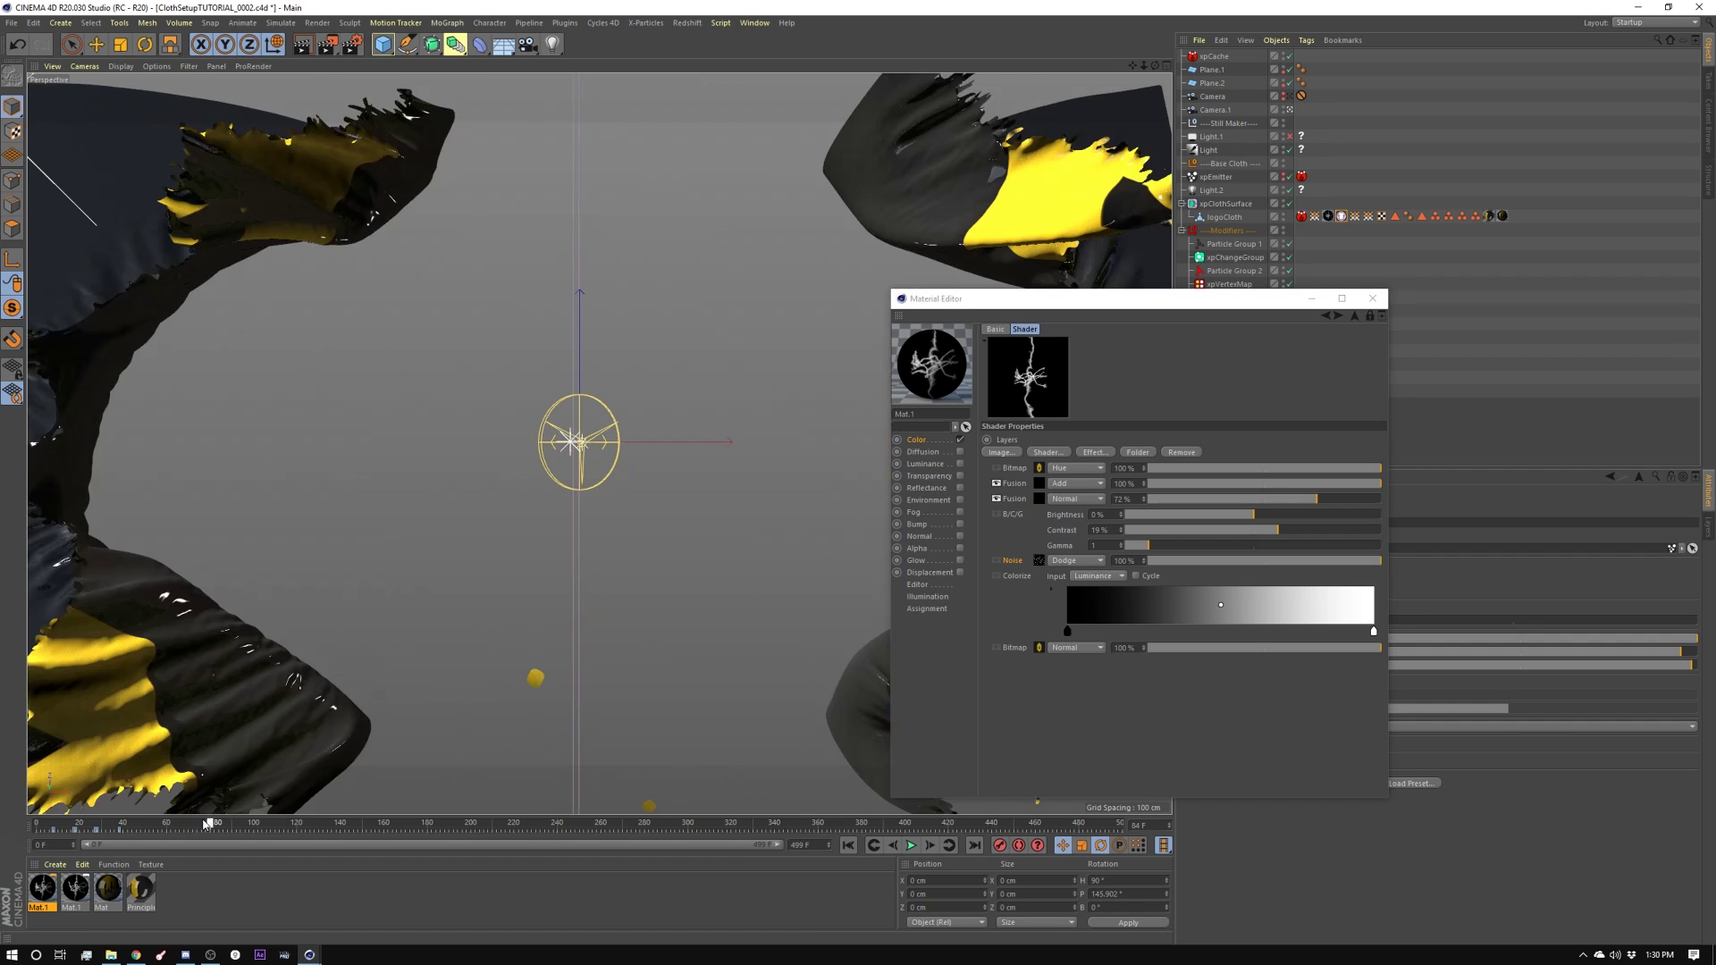
drag(185, 823, 182, 823)
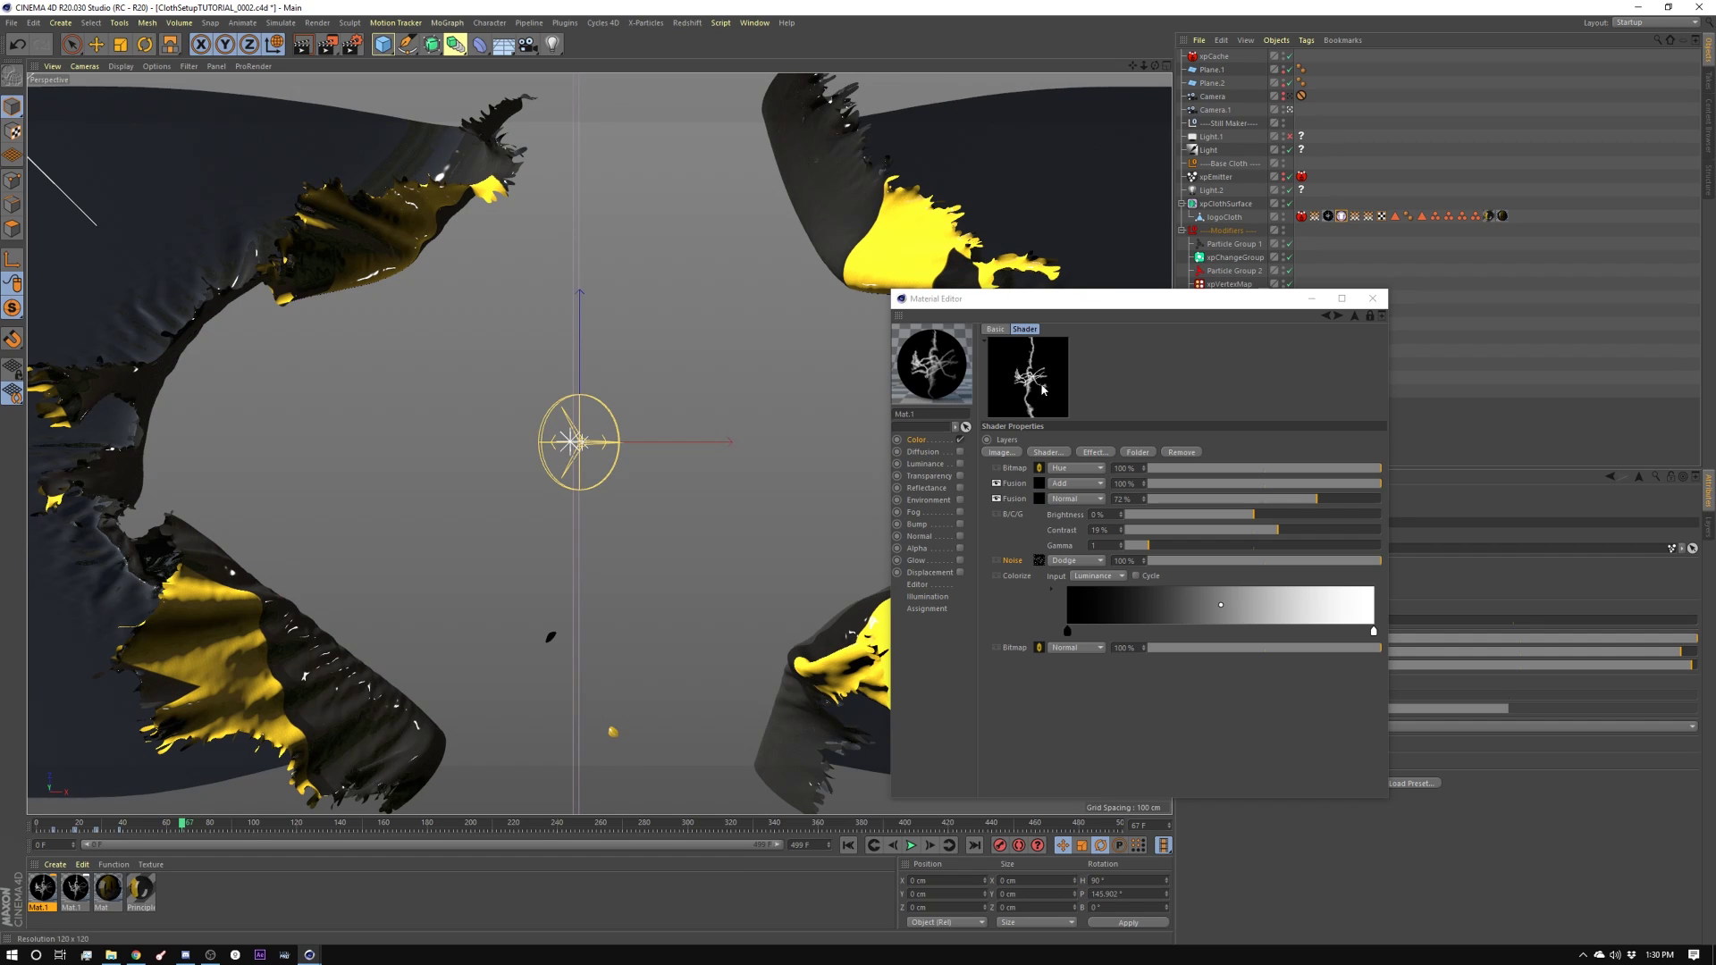
click(1016, 484)
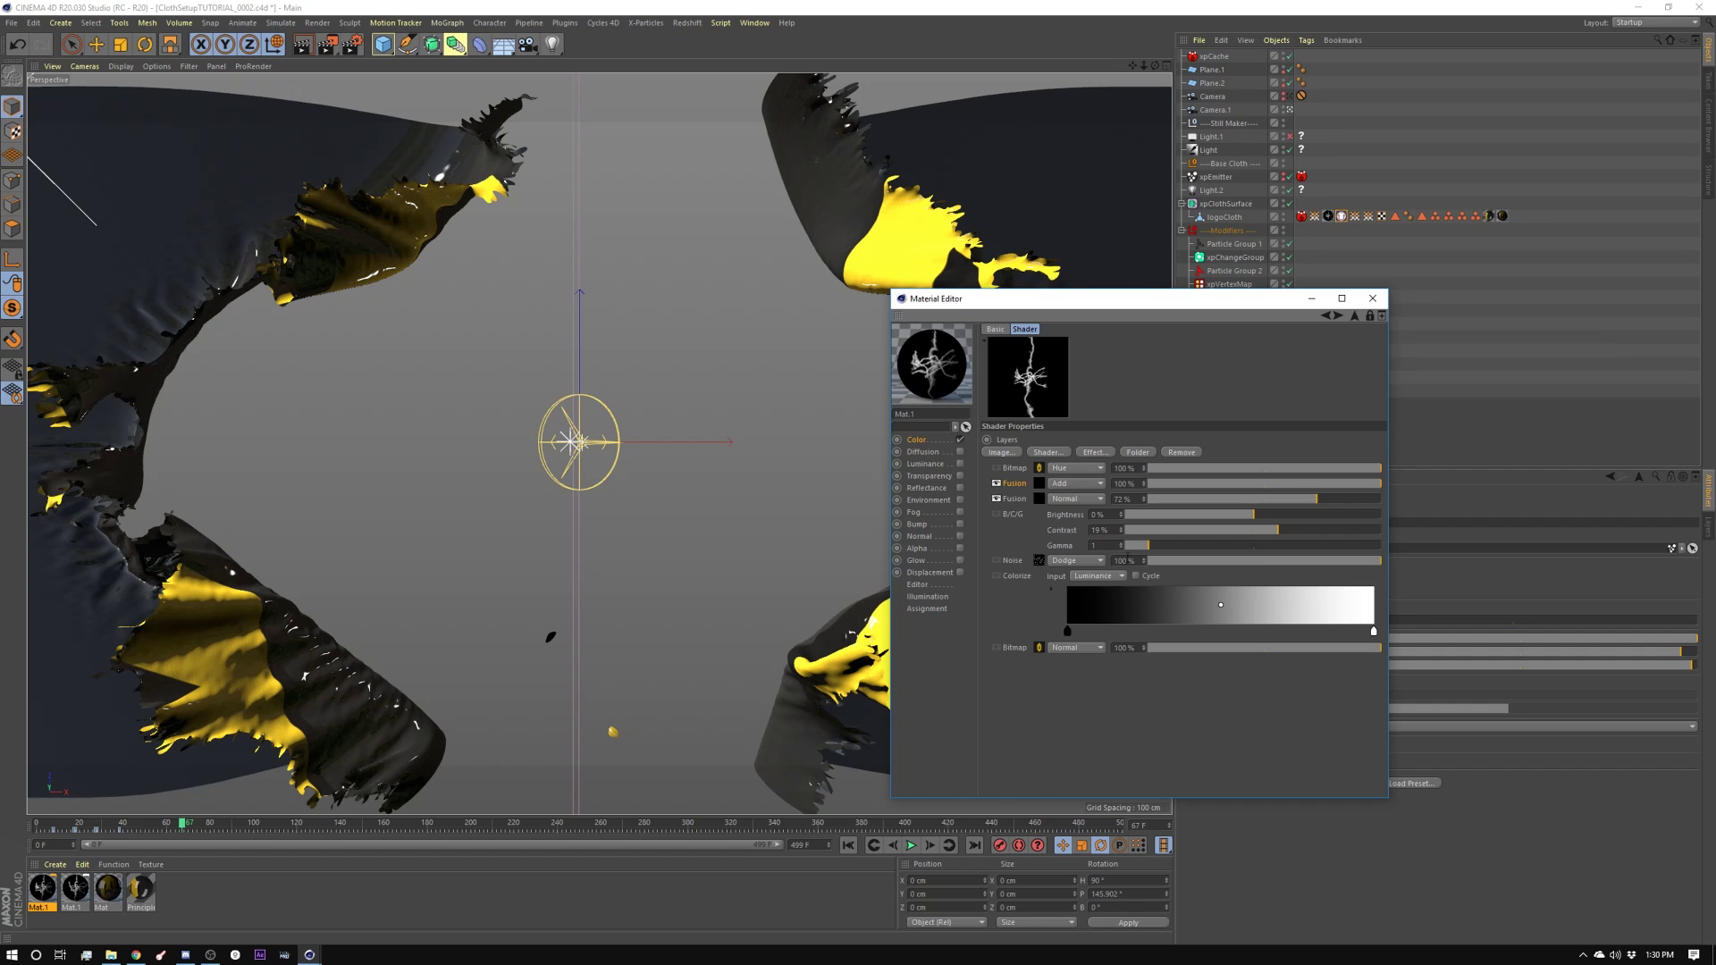
click(1372, 298)
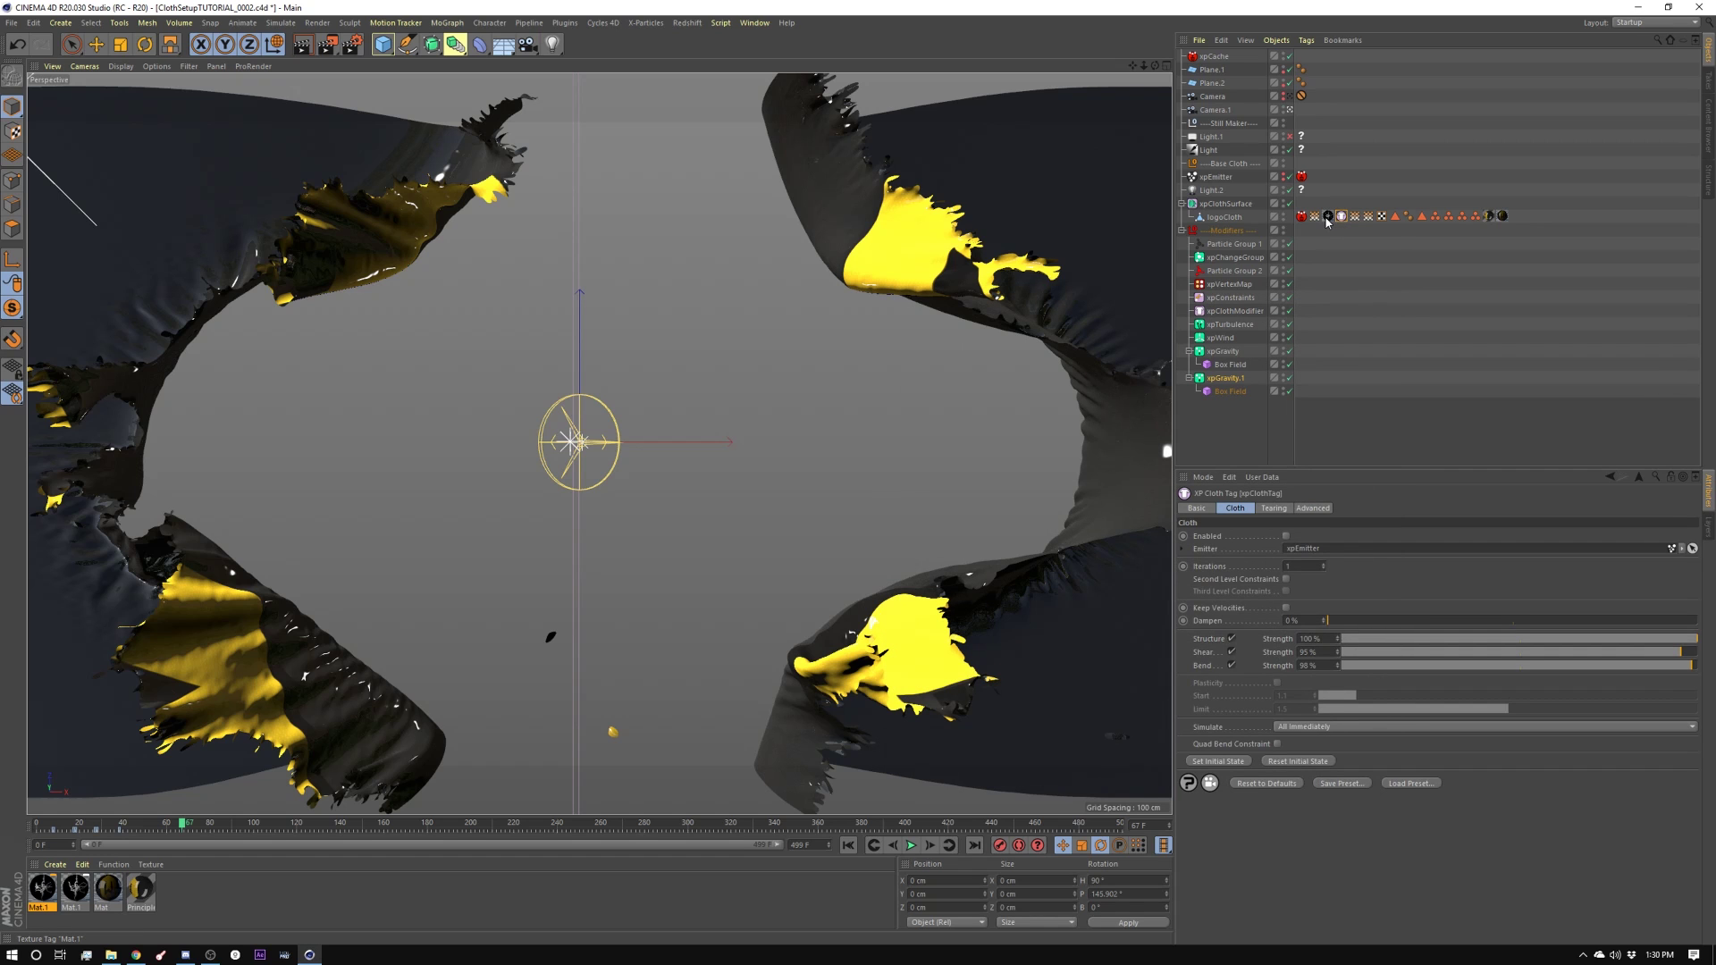
Inspect logoCloth's texture tag, xpVertexMap and the VMSource Tear vertex map, then scrub to frame 22
click(1328, 217)
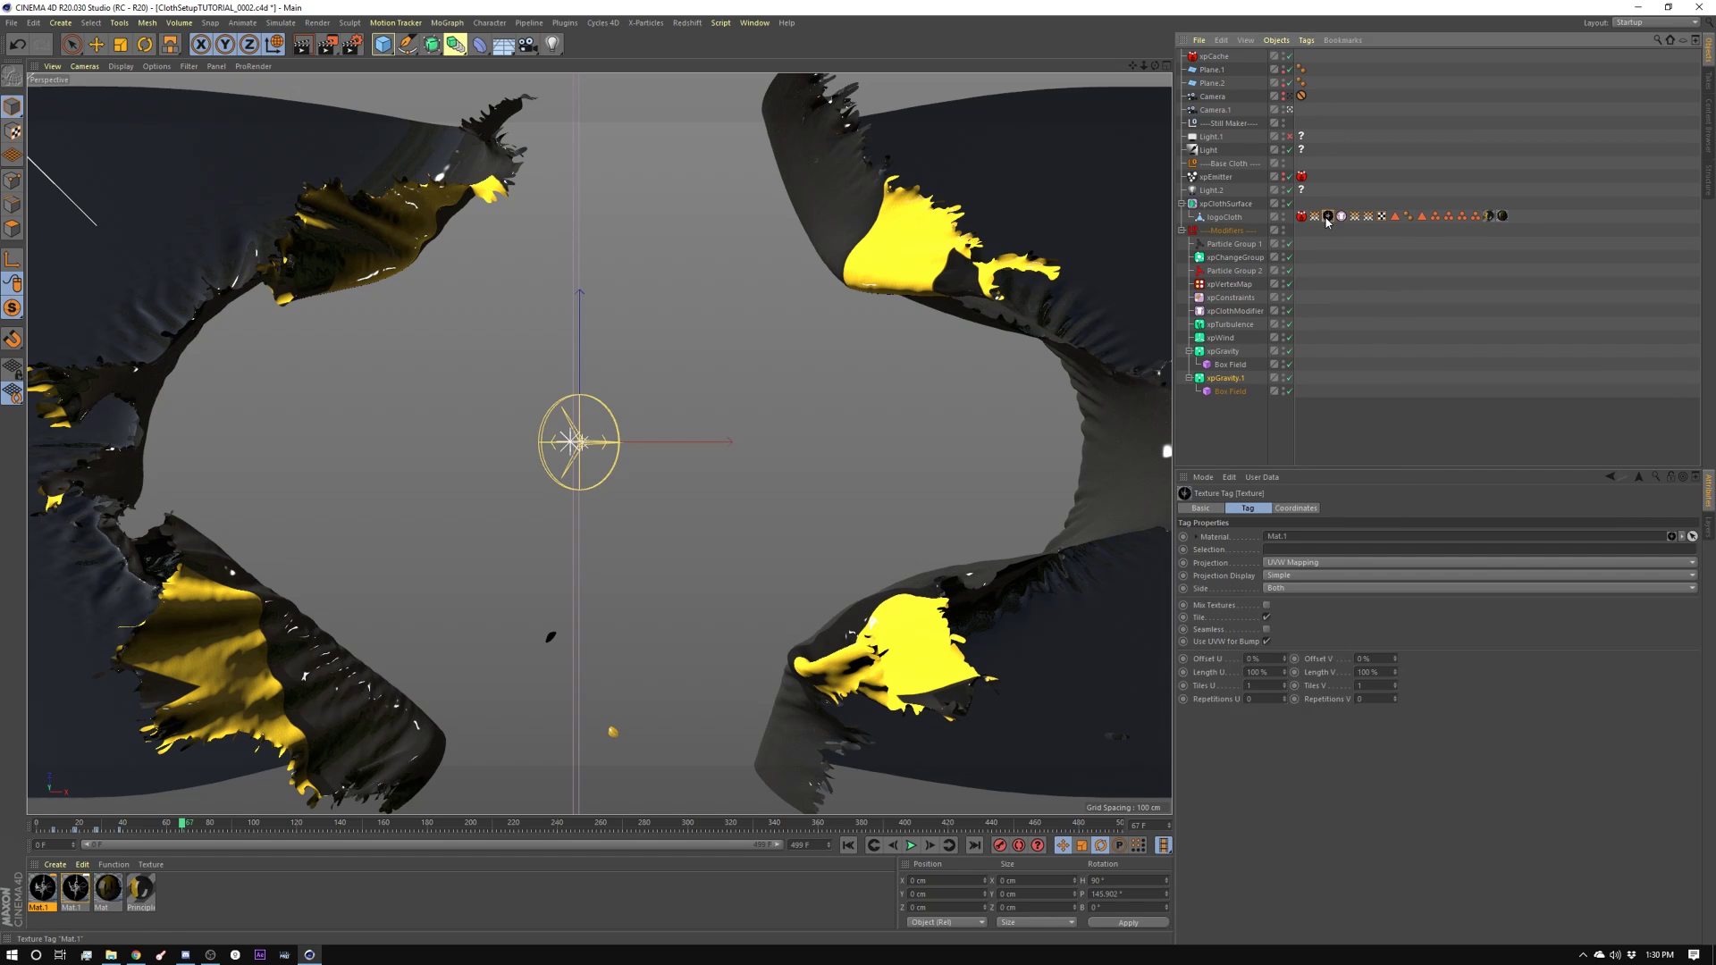
click(1231, 285)
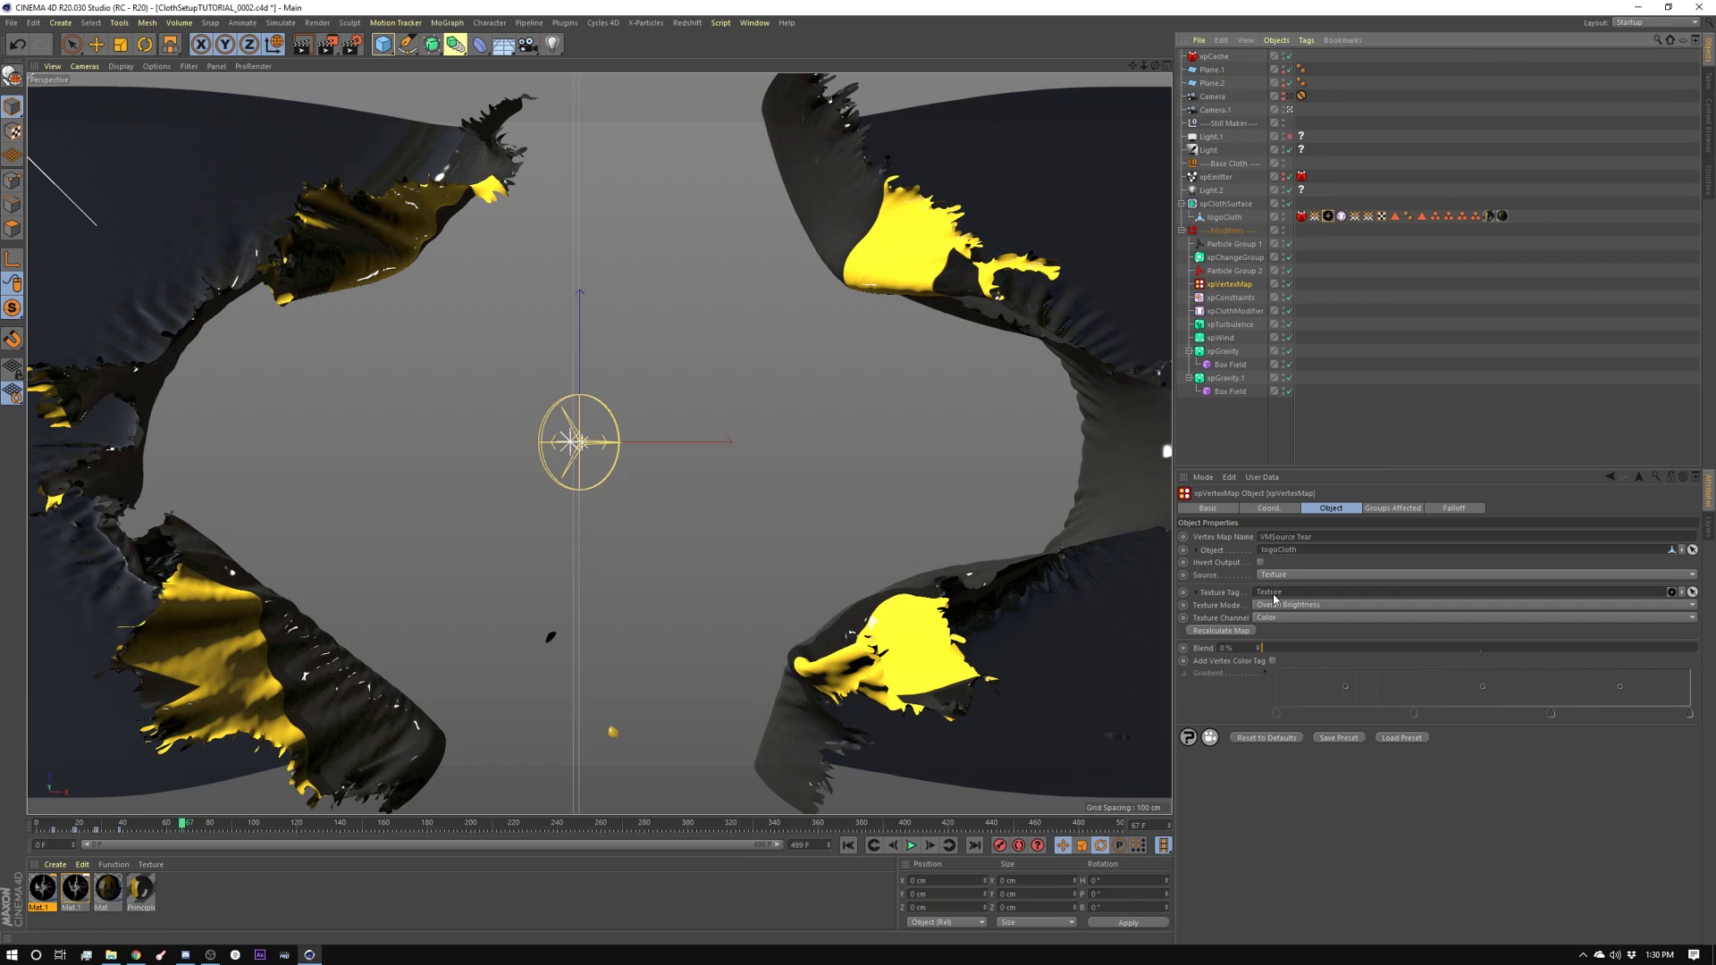
click(1315, 216)
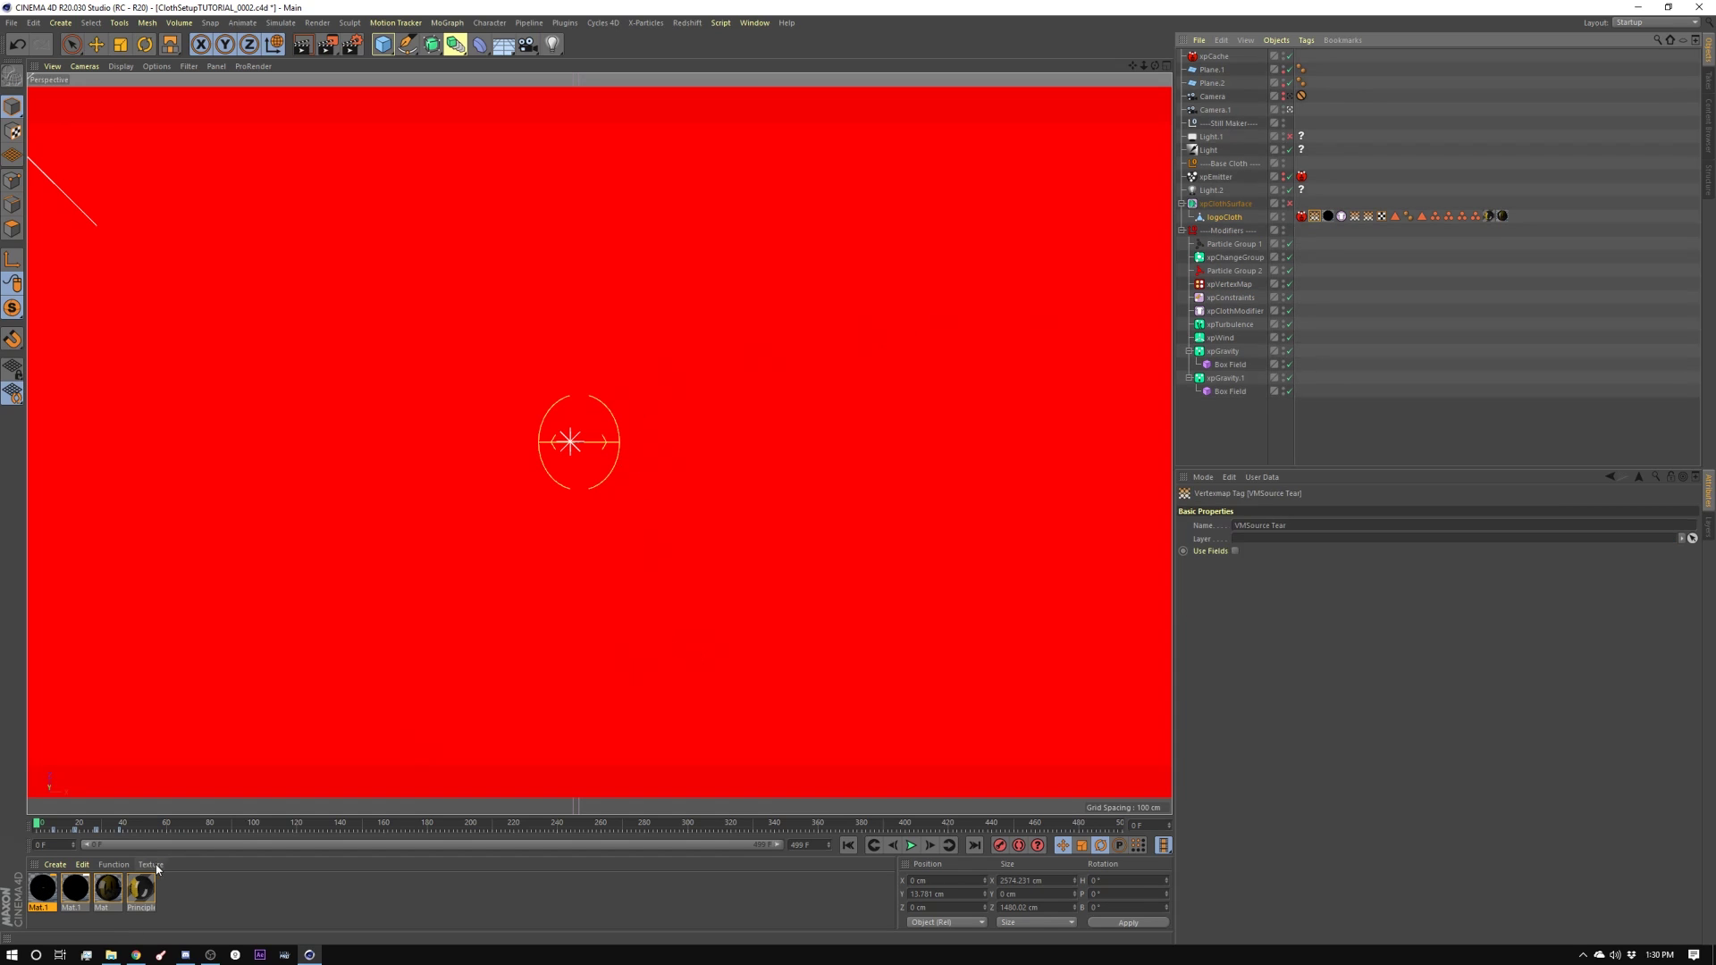
drag(56, 824, 90, 828)
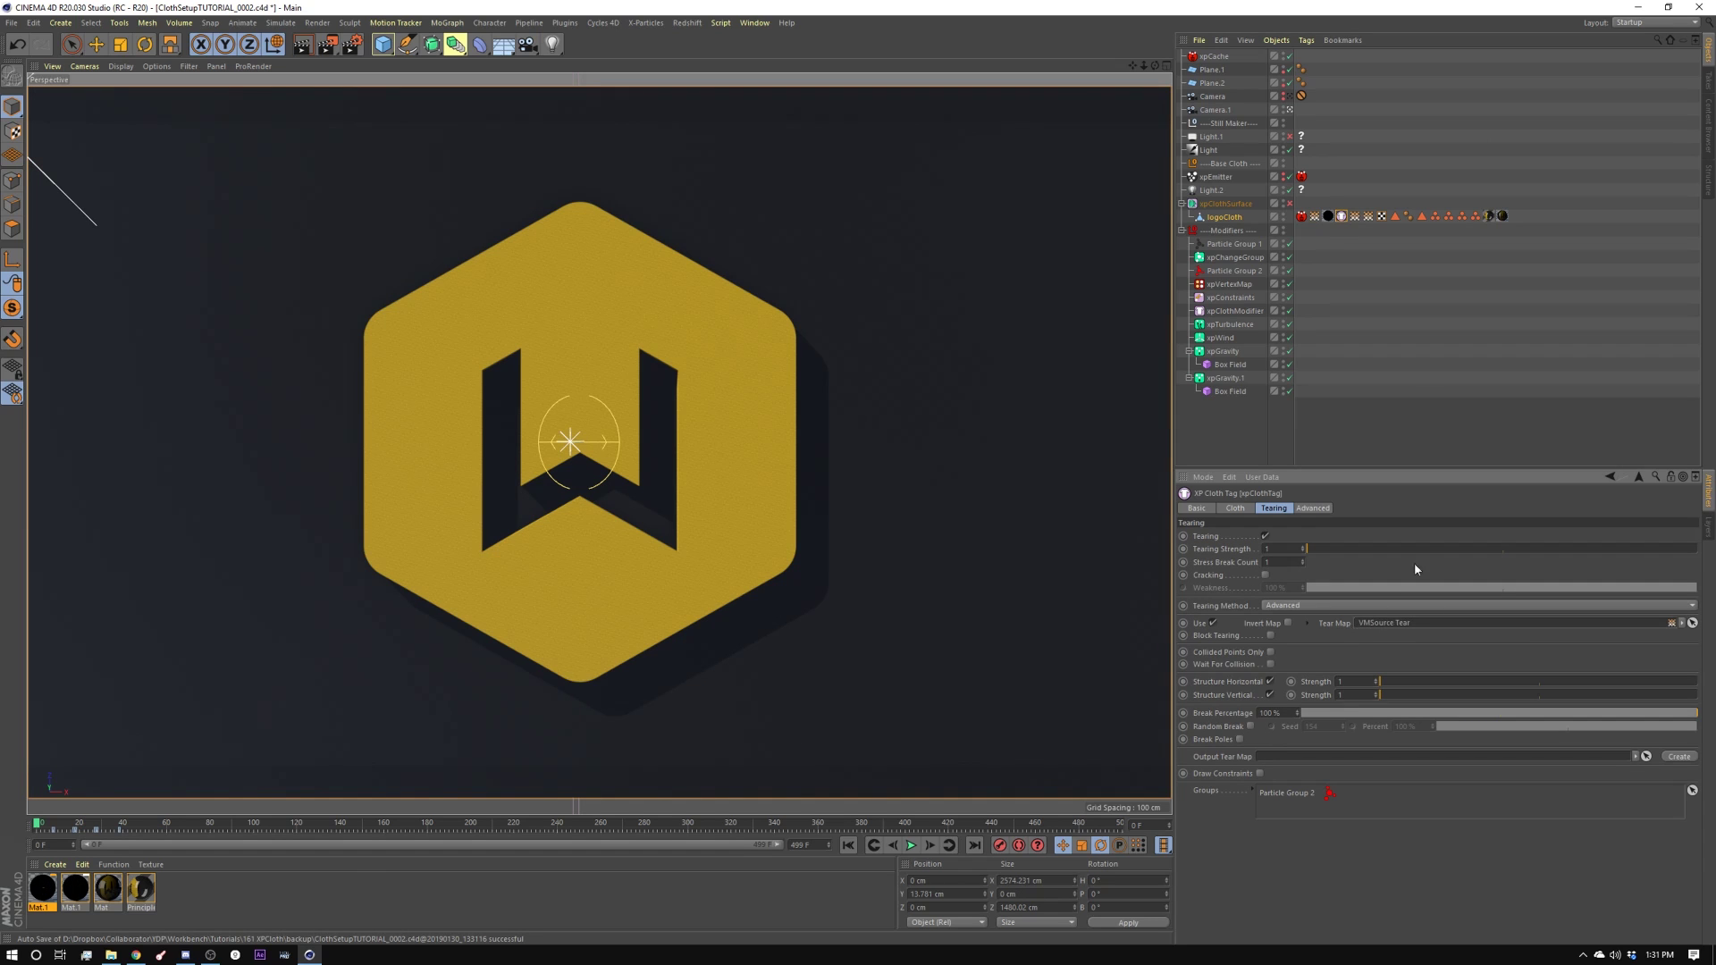
Review xpChangeGroup's Groups Affected and Falloff tabs, including the VMSource Tear field layer
click(1227, 258)
click(1383, 509)
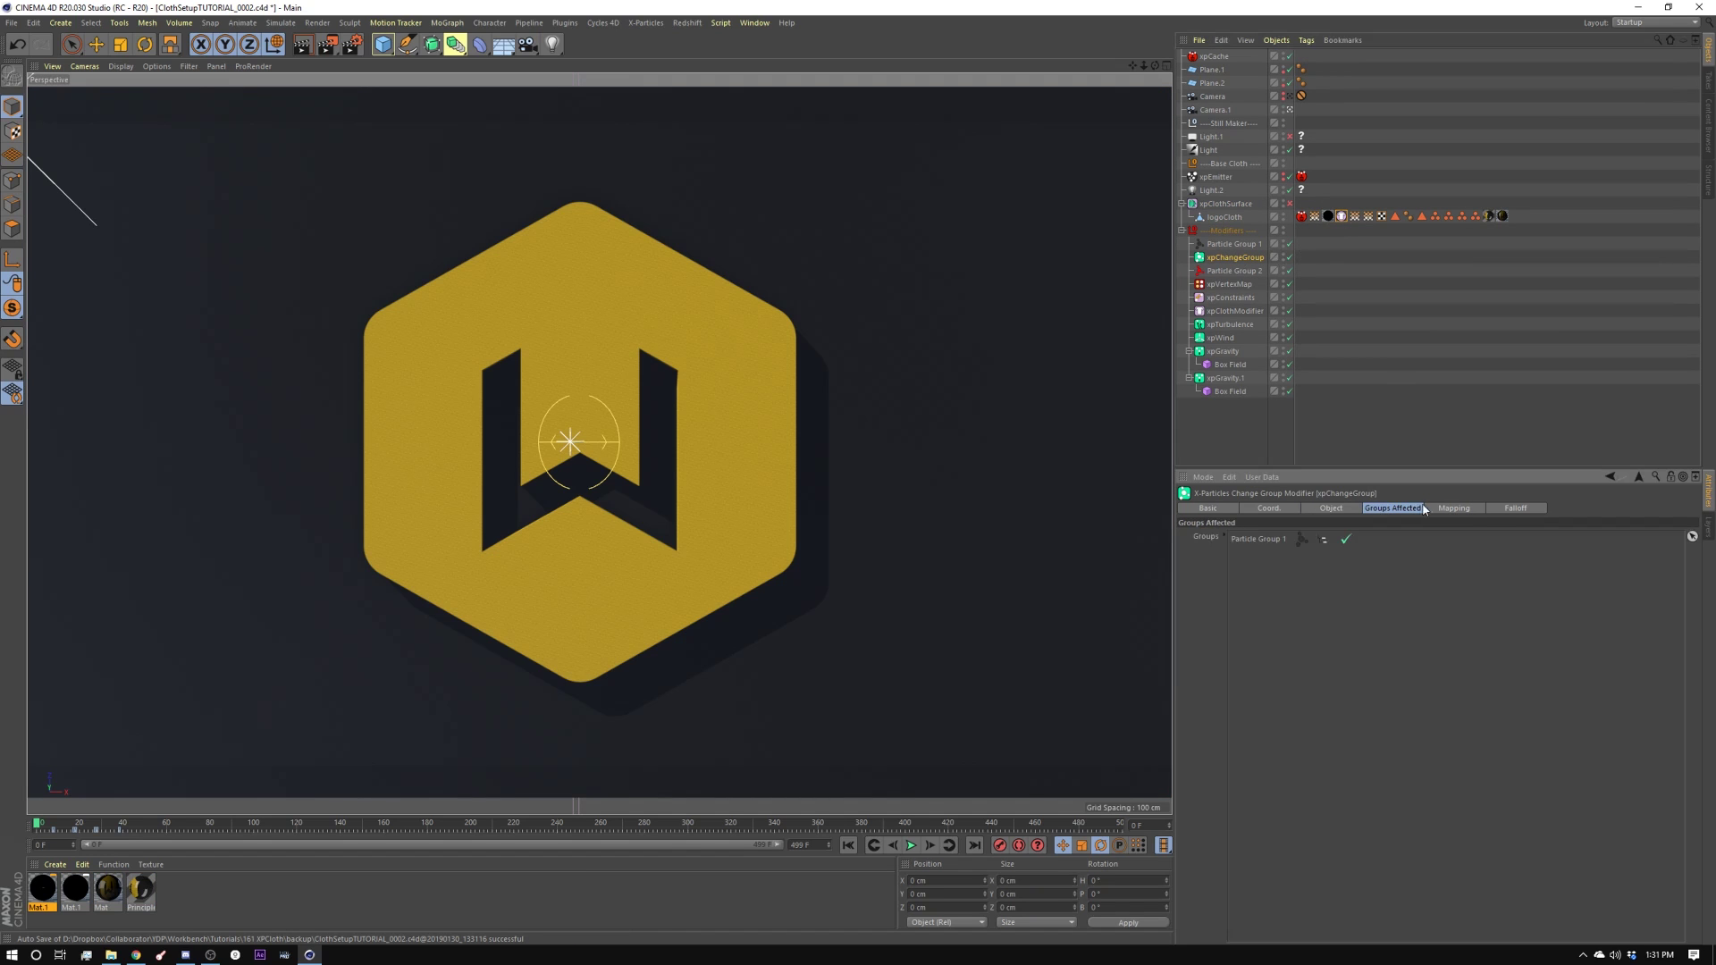
click(1454, 509)
click(1516, 509)
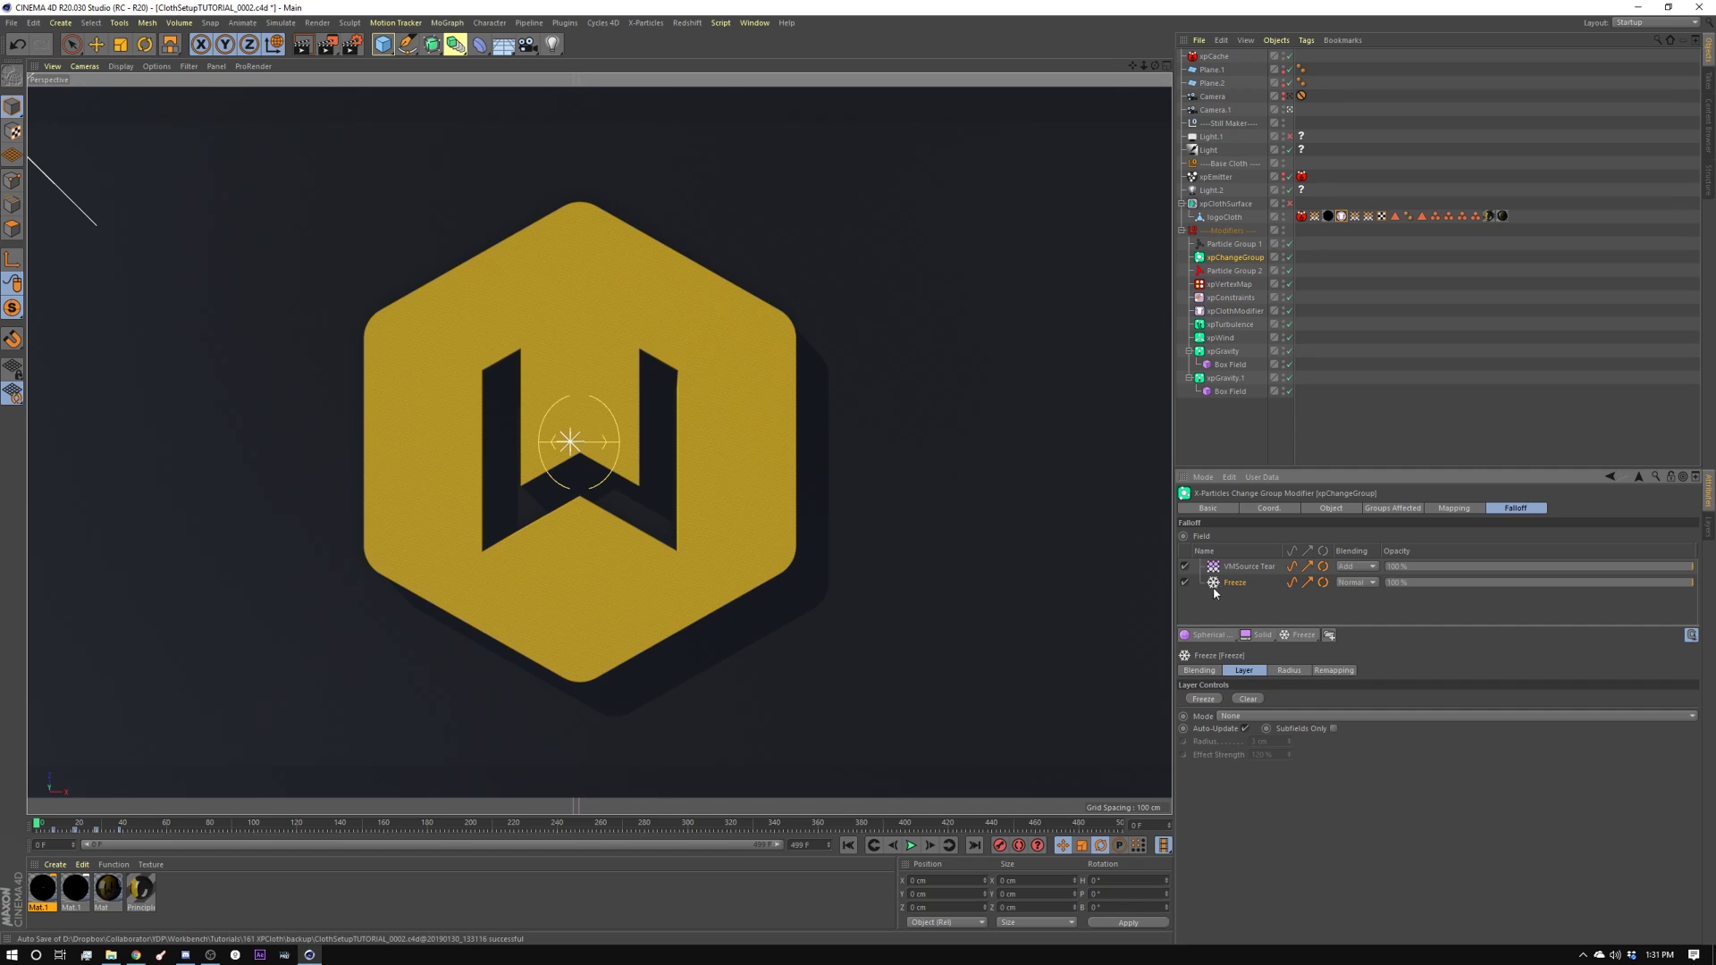
click(1245, 567)
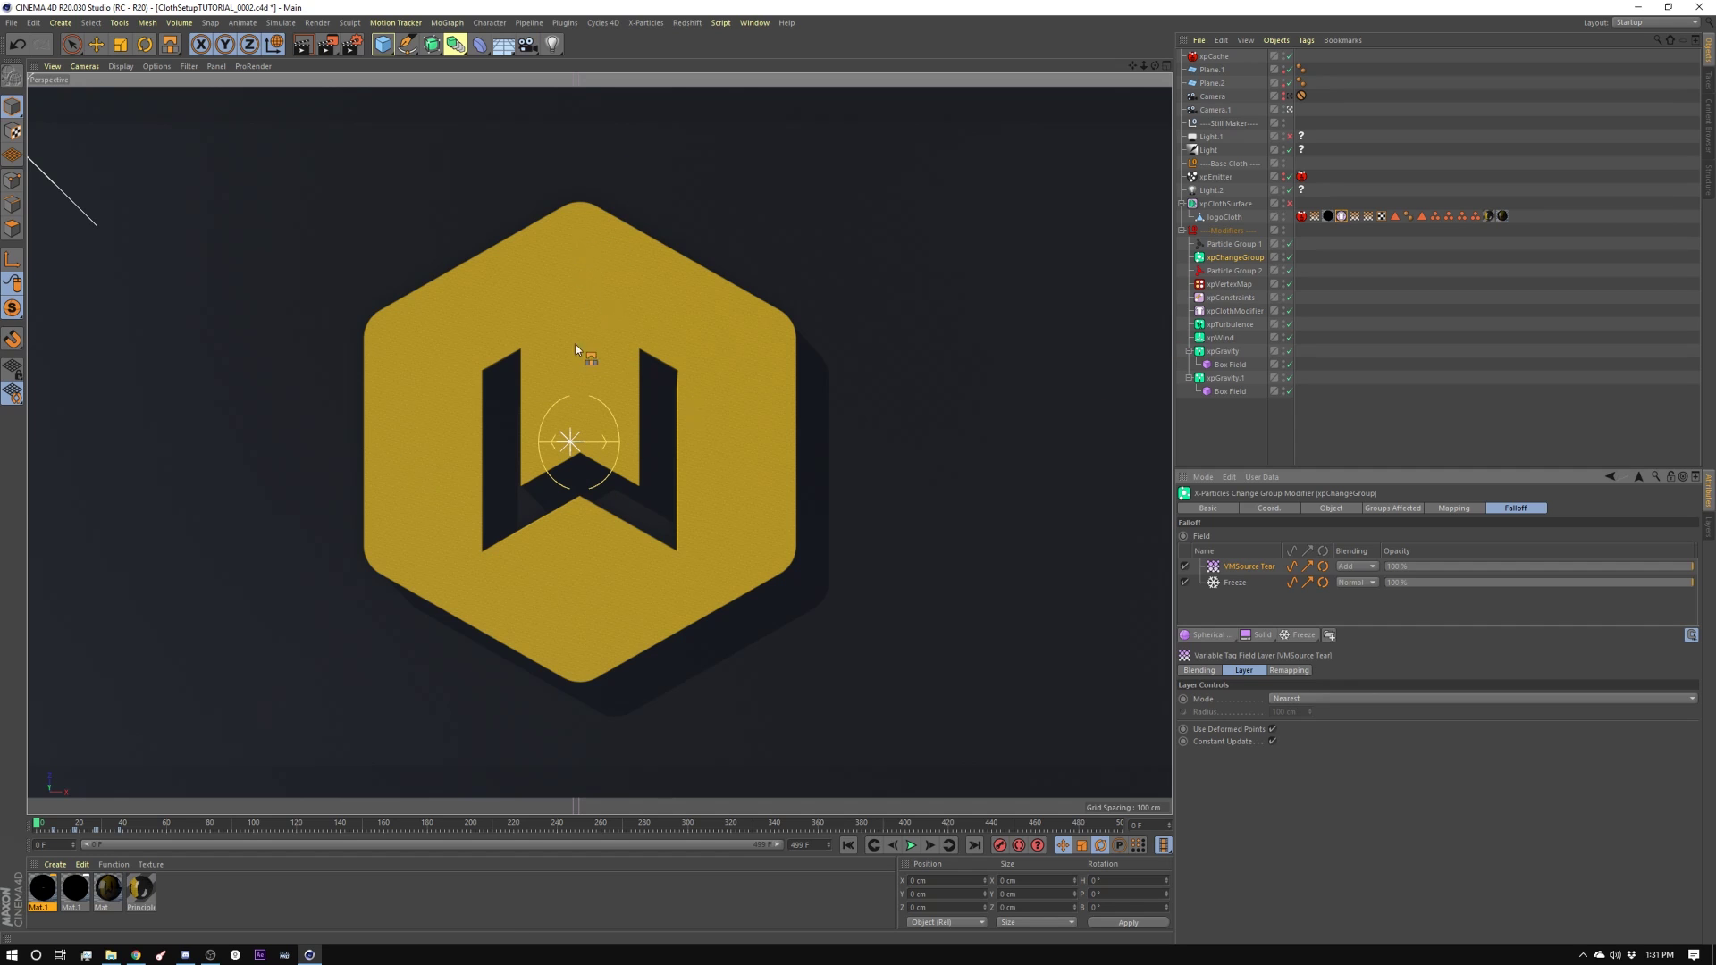
Inspect Particle Group 2, xpTurbulence's affected group, xpGravity, and then the logoCloth object
click(1237, 270)
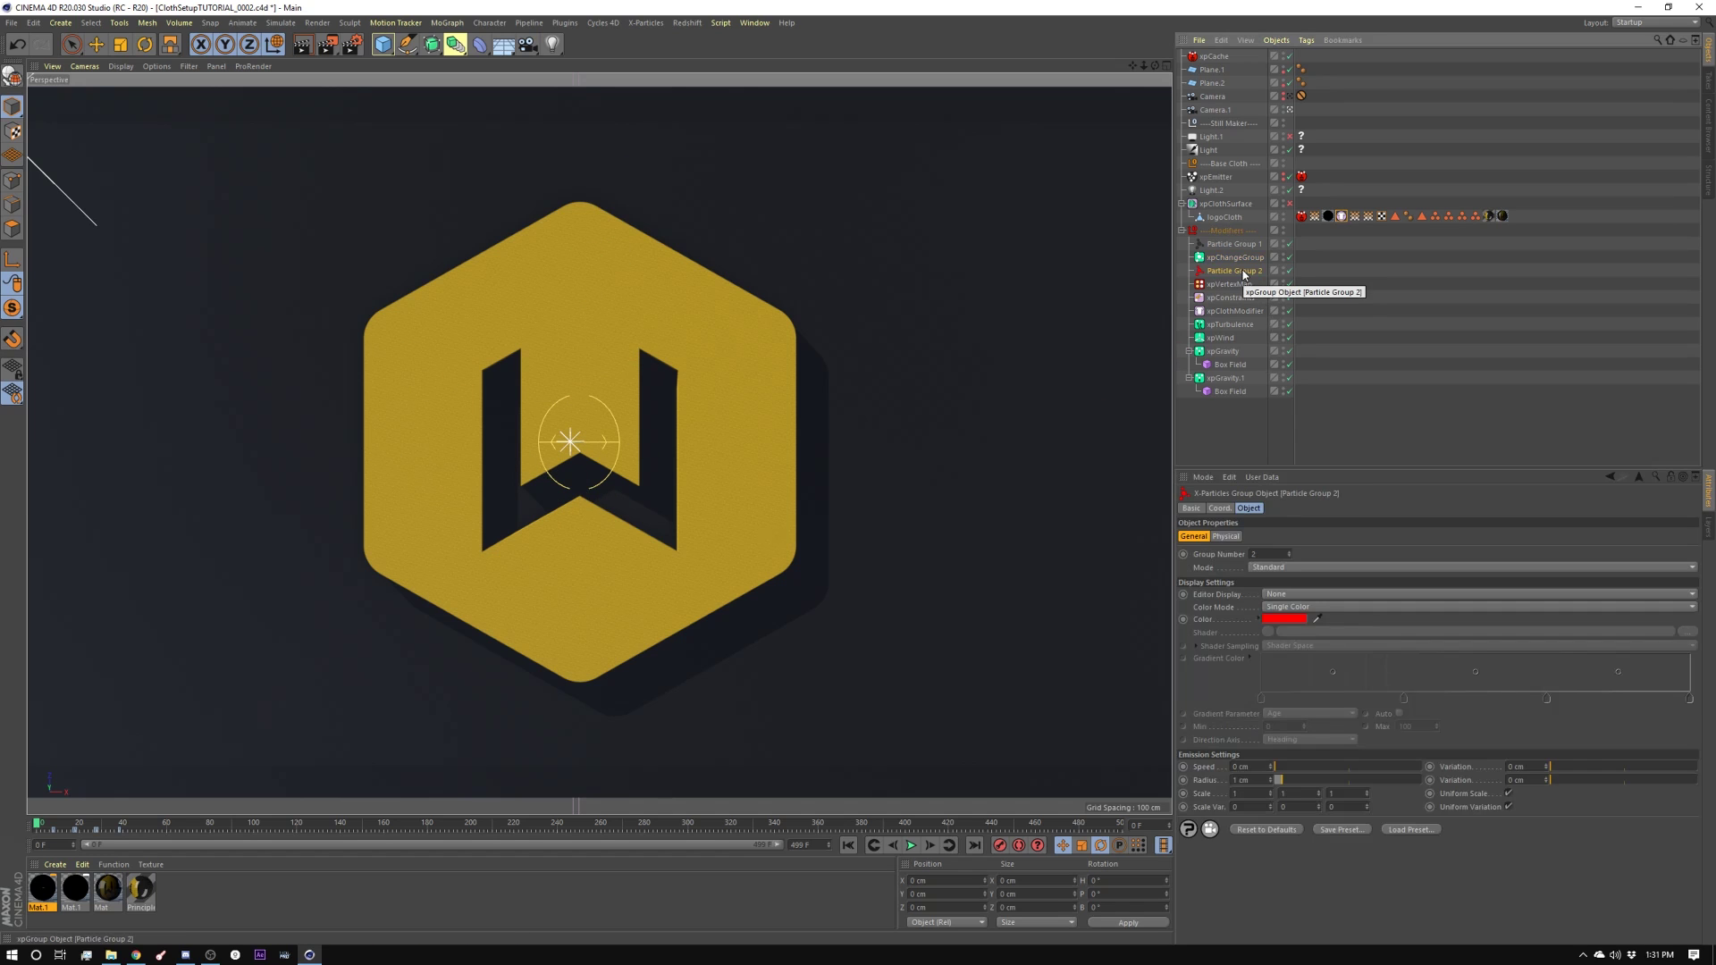
click(1231, 325)
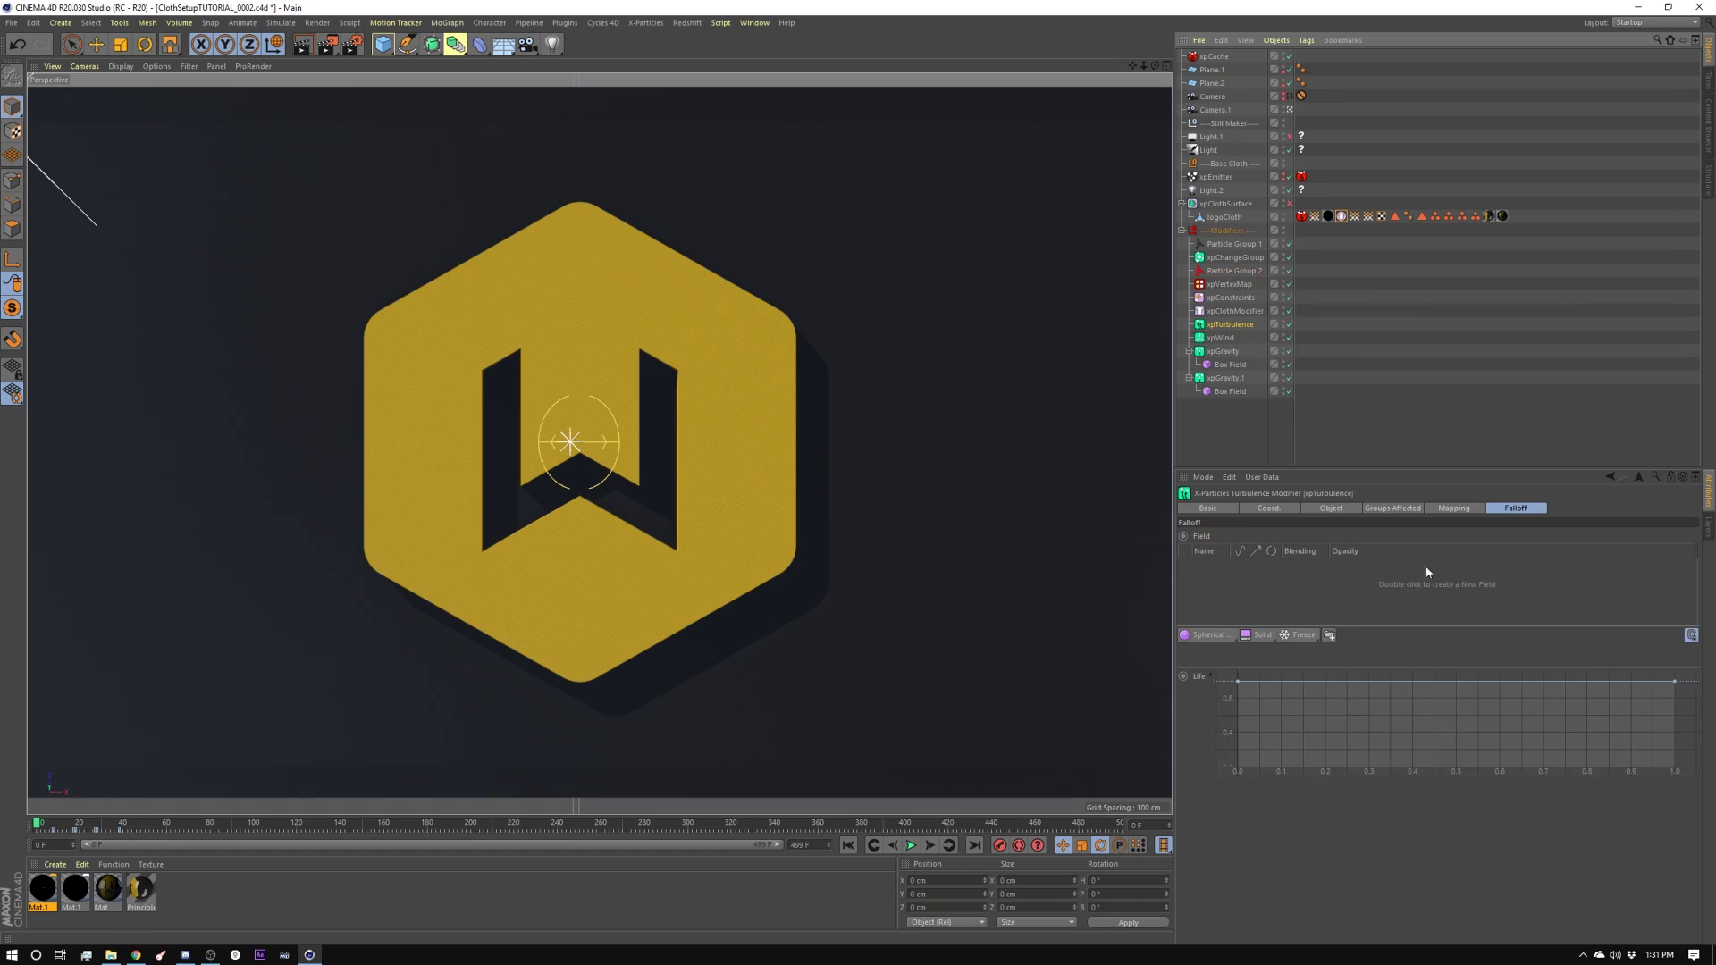
click(1392, 508)
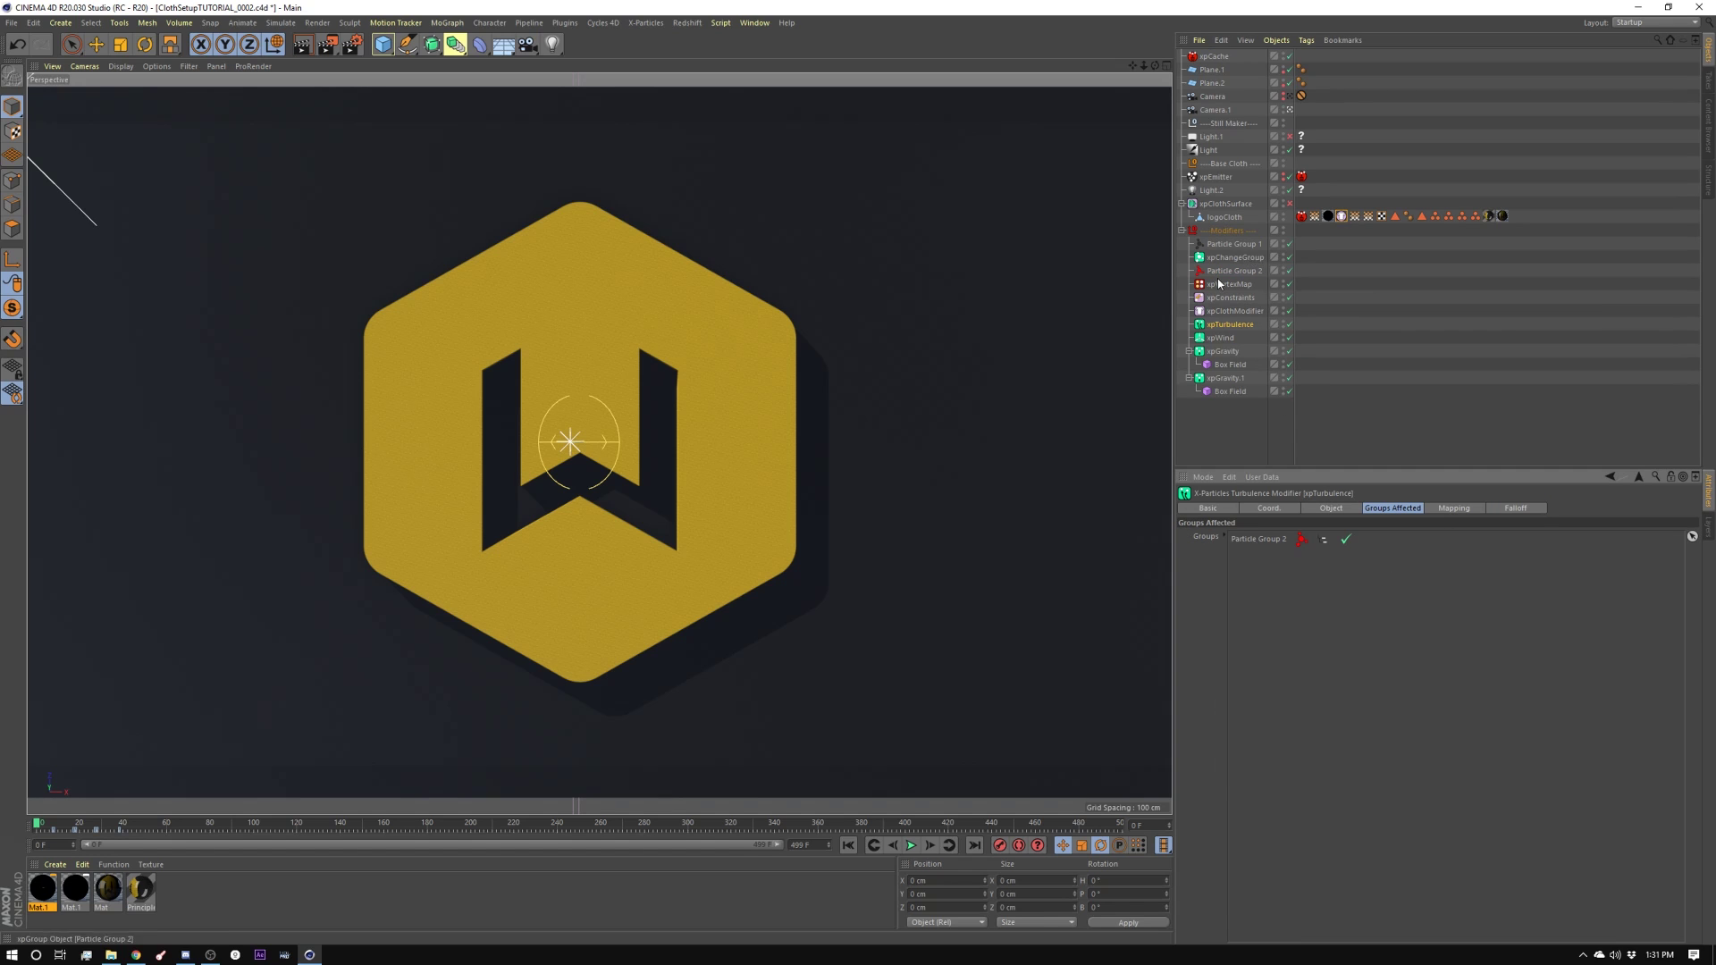
click(1223, 351)
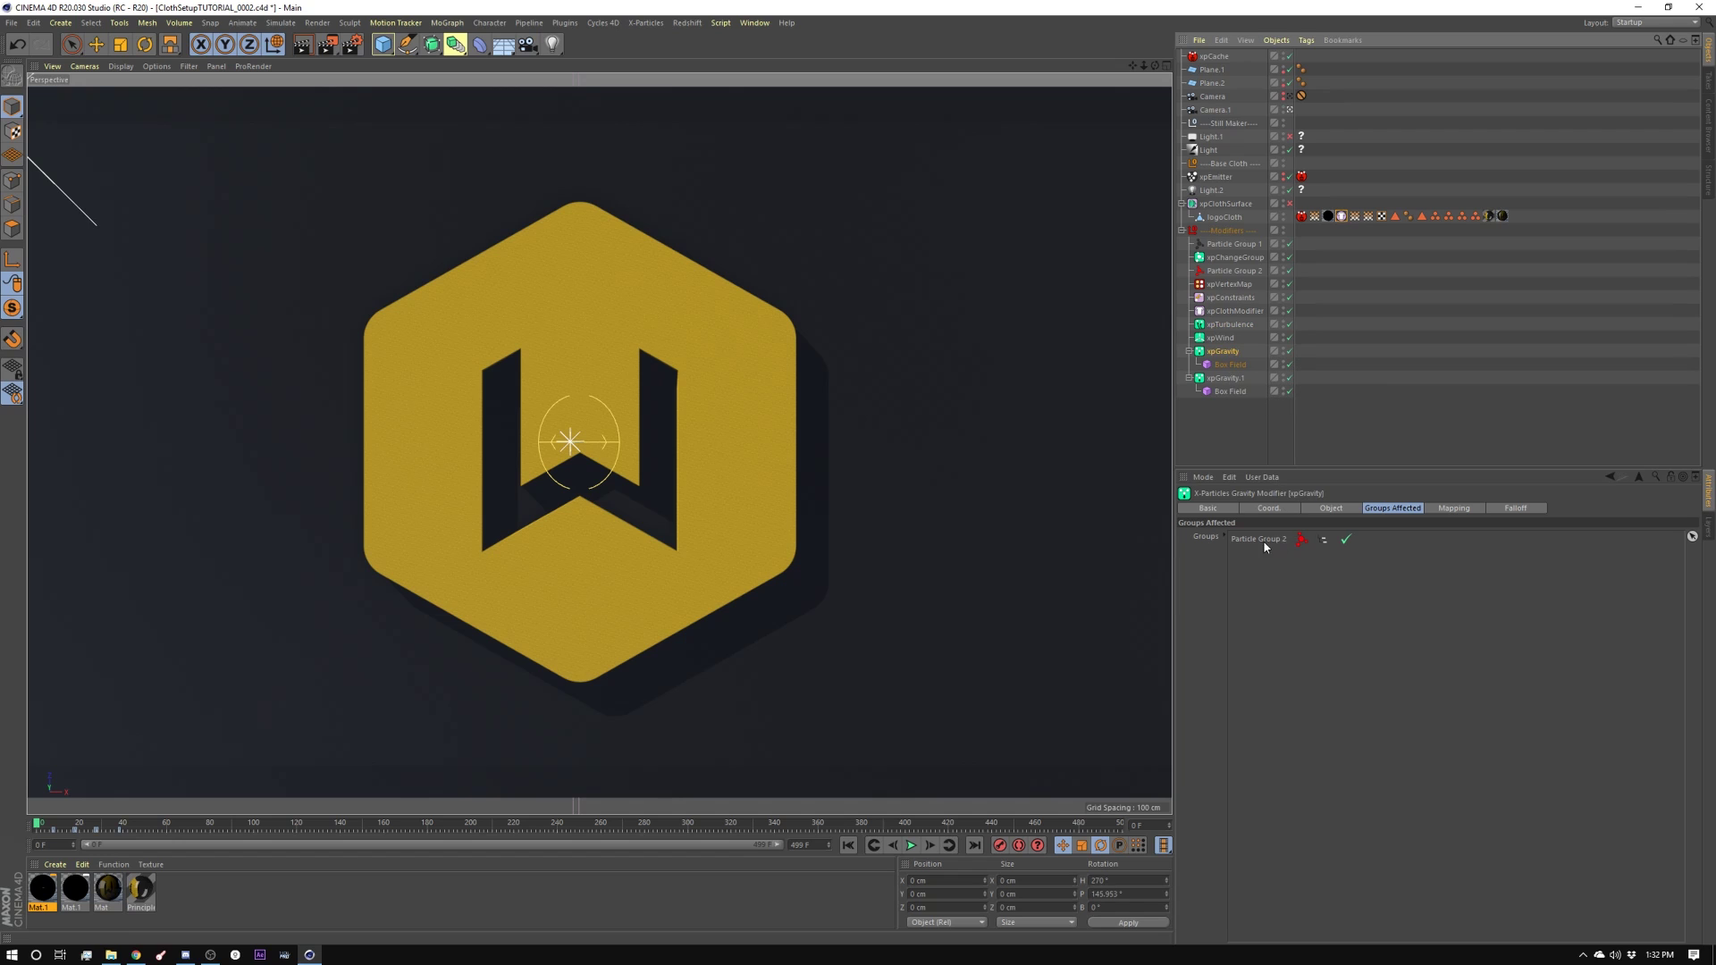
click(1340, 217)
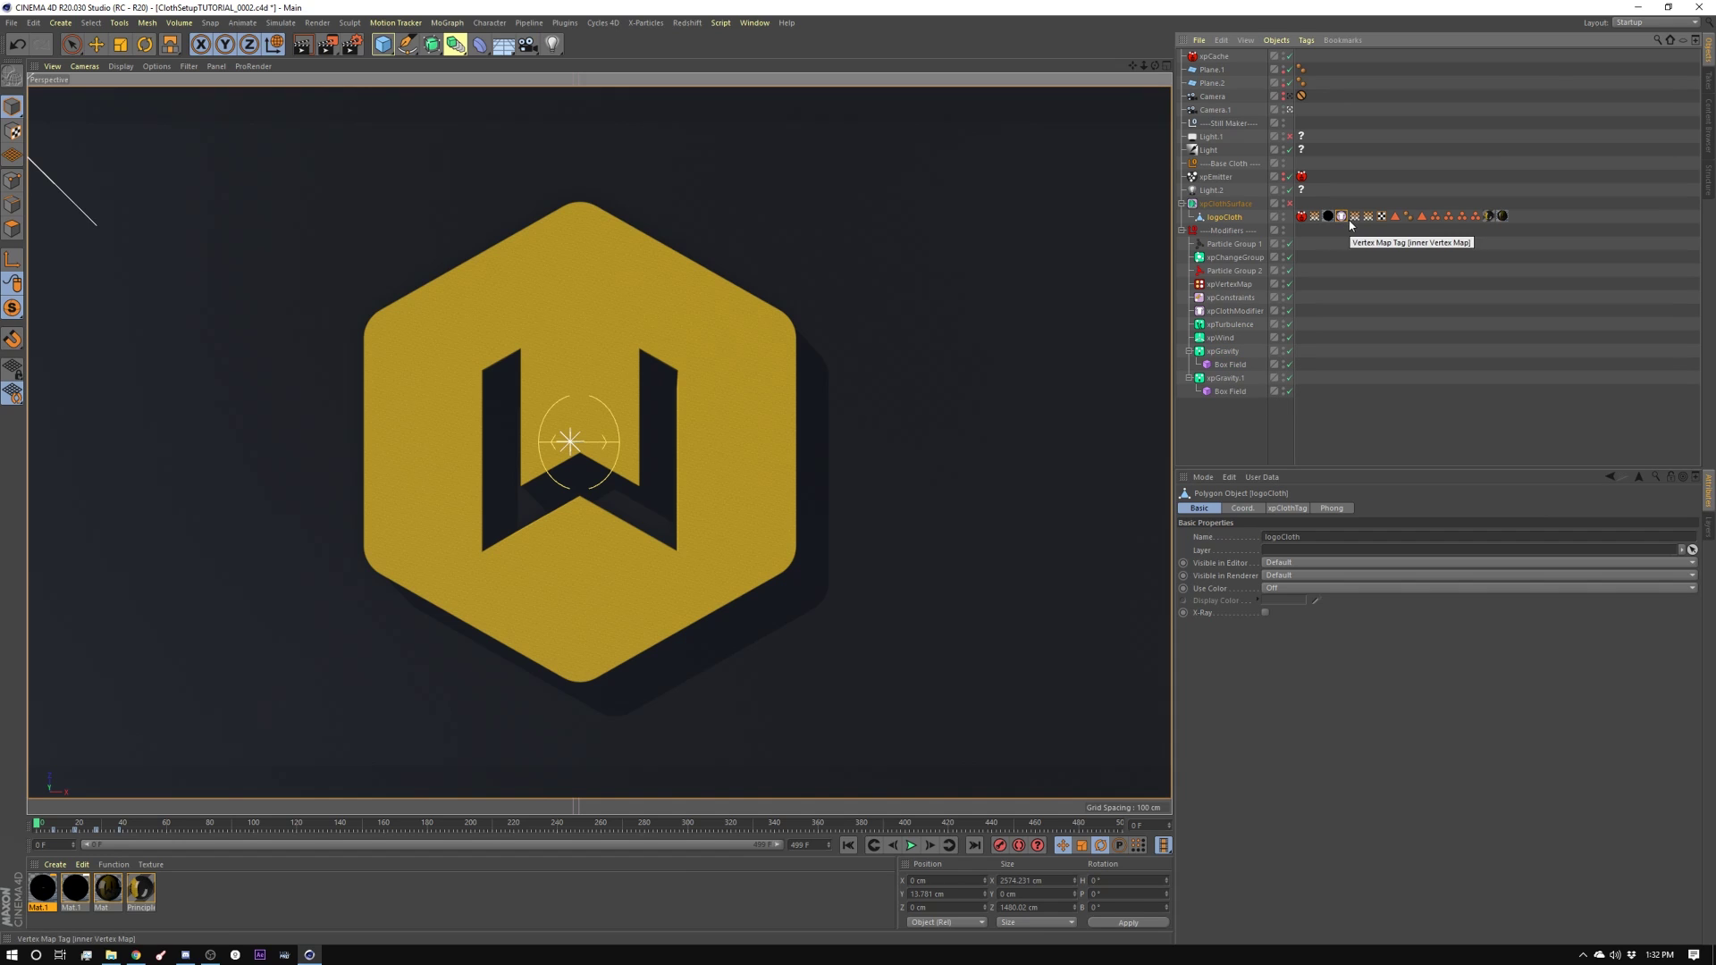
Show logoCloth's XP Cloth tag Tearing settings and select the Stress Break Count value of 1
click(1341, 216)
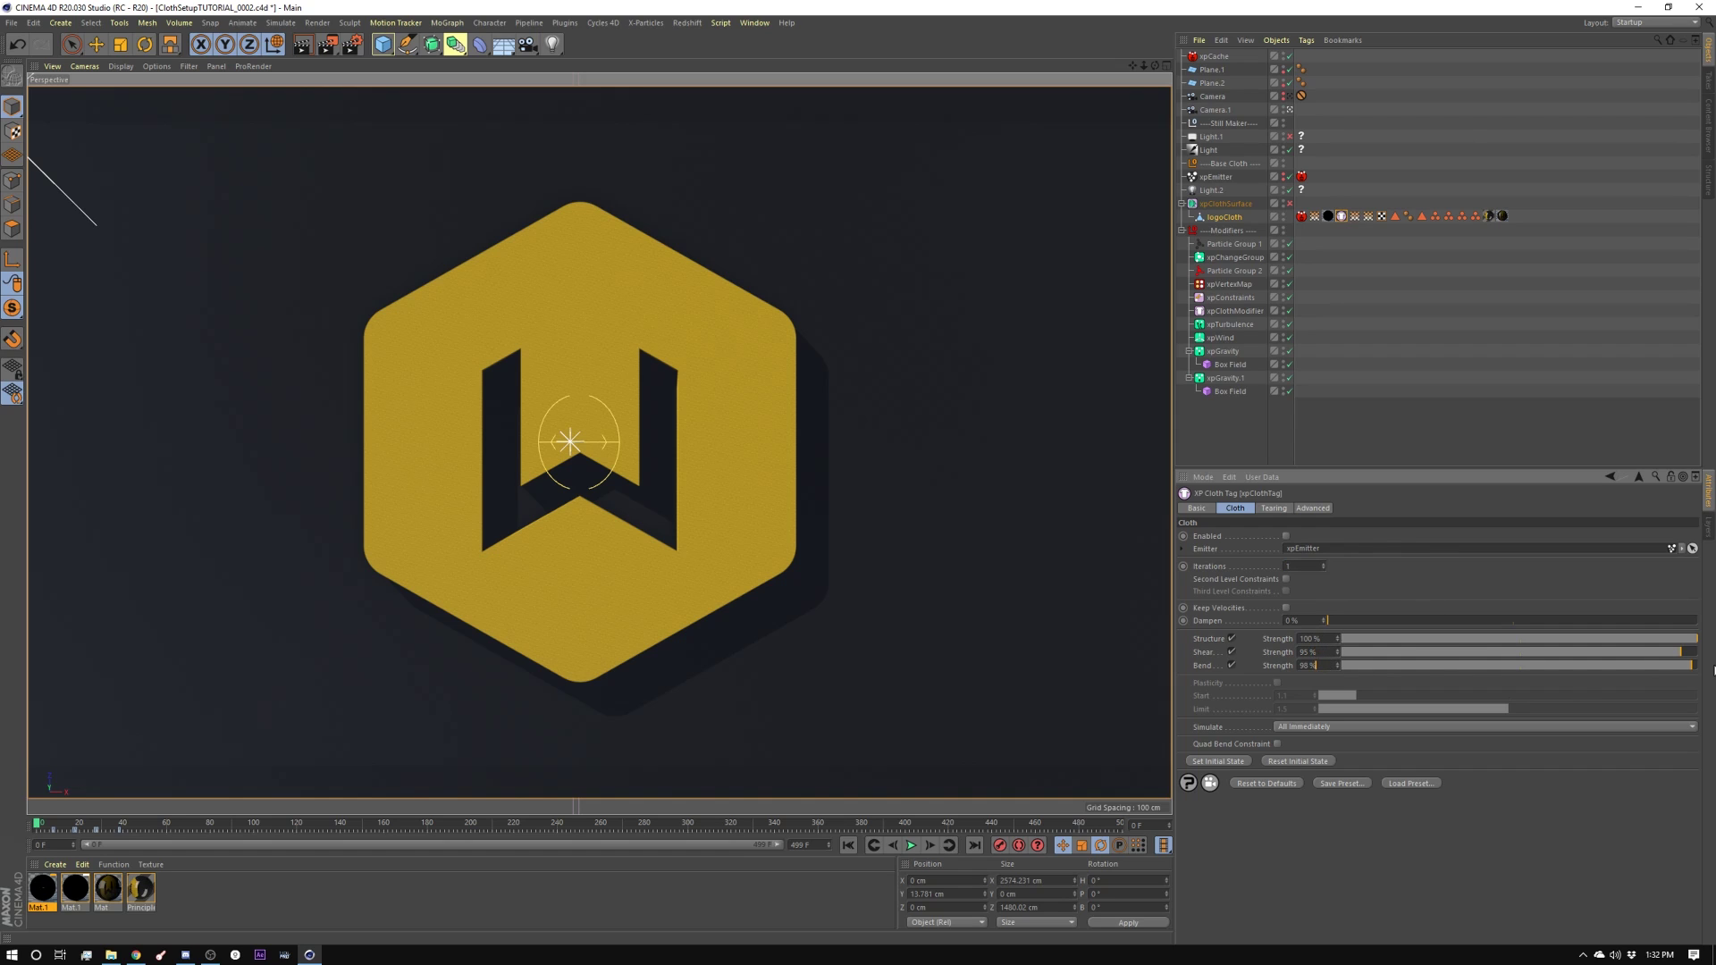
click(1273, 506)
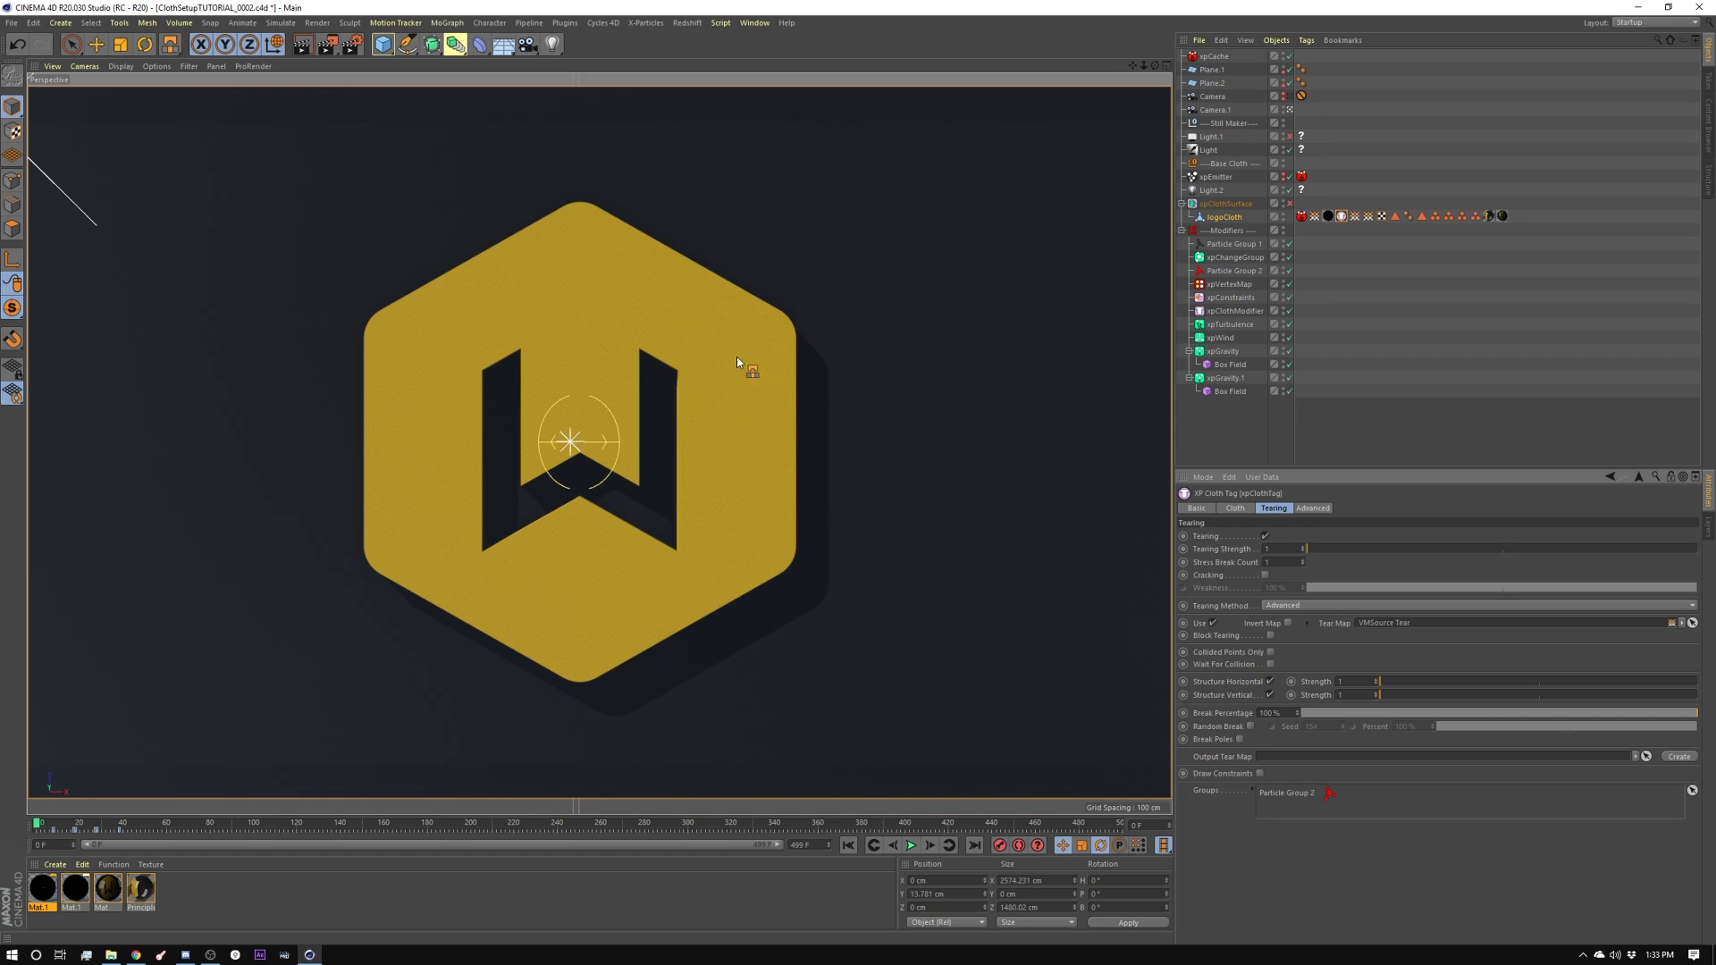
click(1260, 563)
Assign the Inner Vertex Map to the cloth's Sticky field, preview its weights, and check Sticky Strength 1
click(1311, 508)
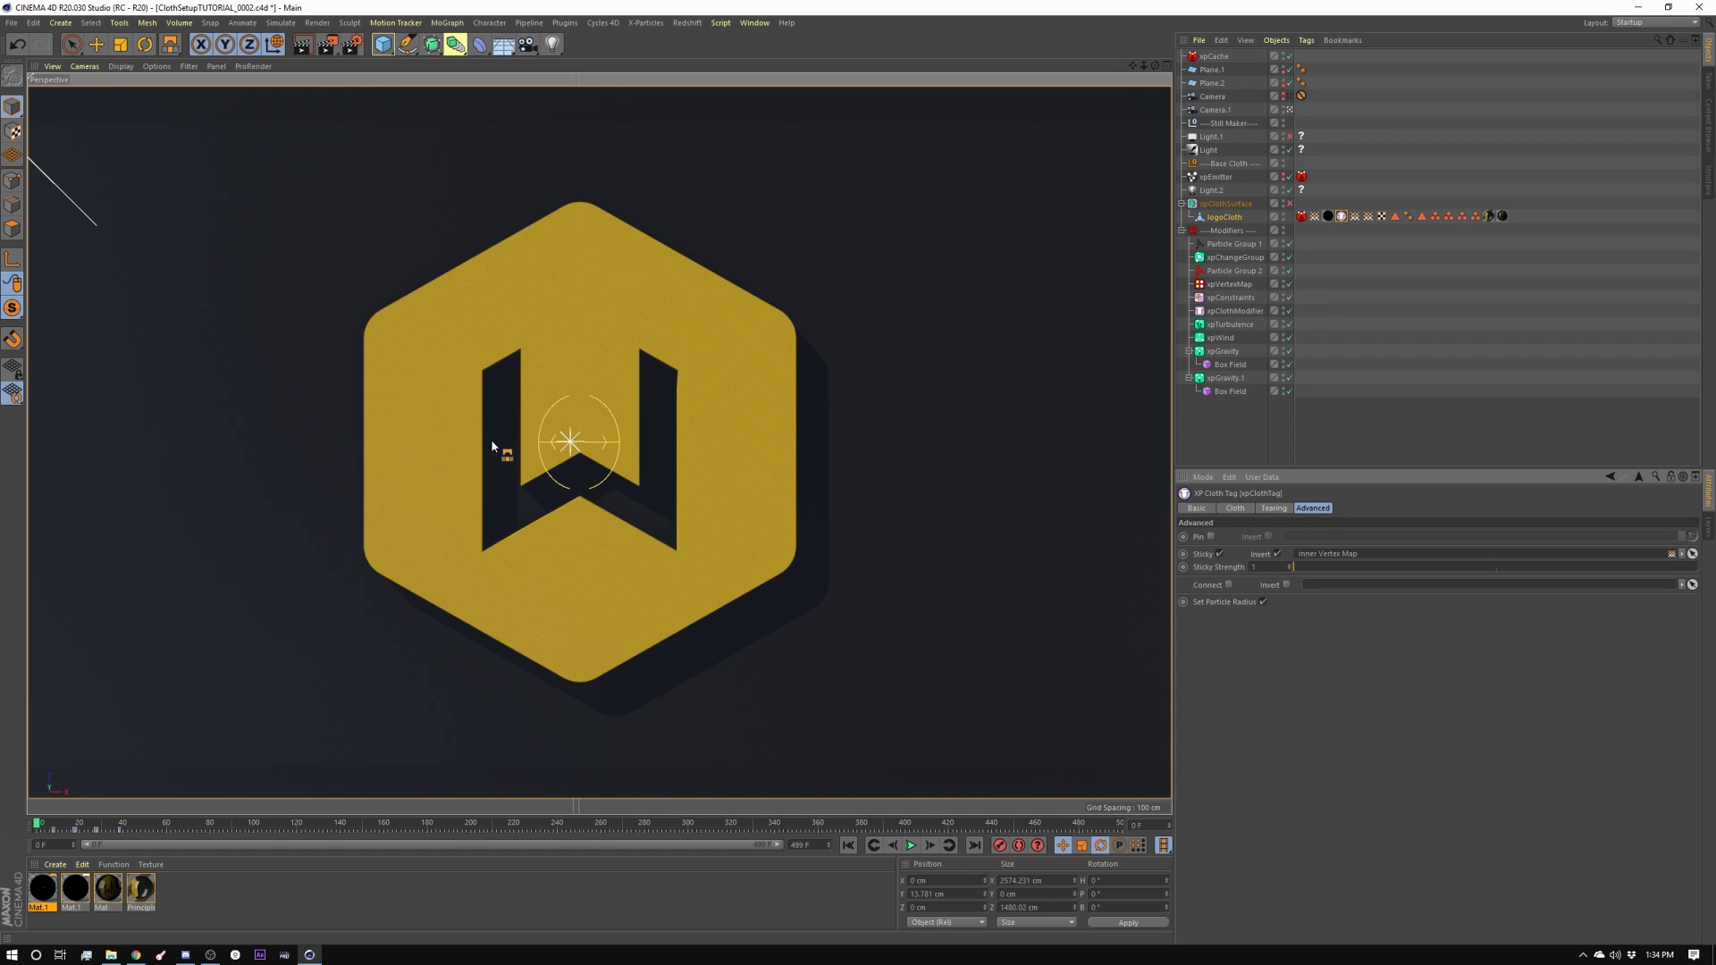
drag(573, 422, 1309, 551)
click(1354, 215)
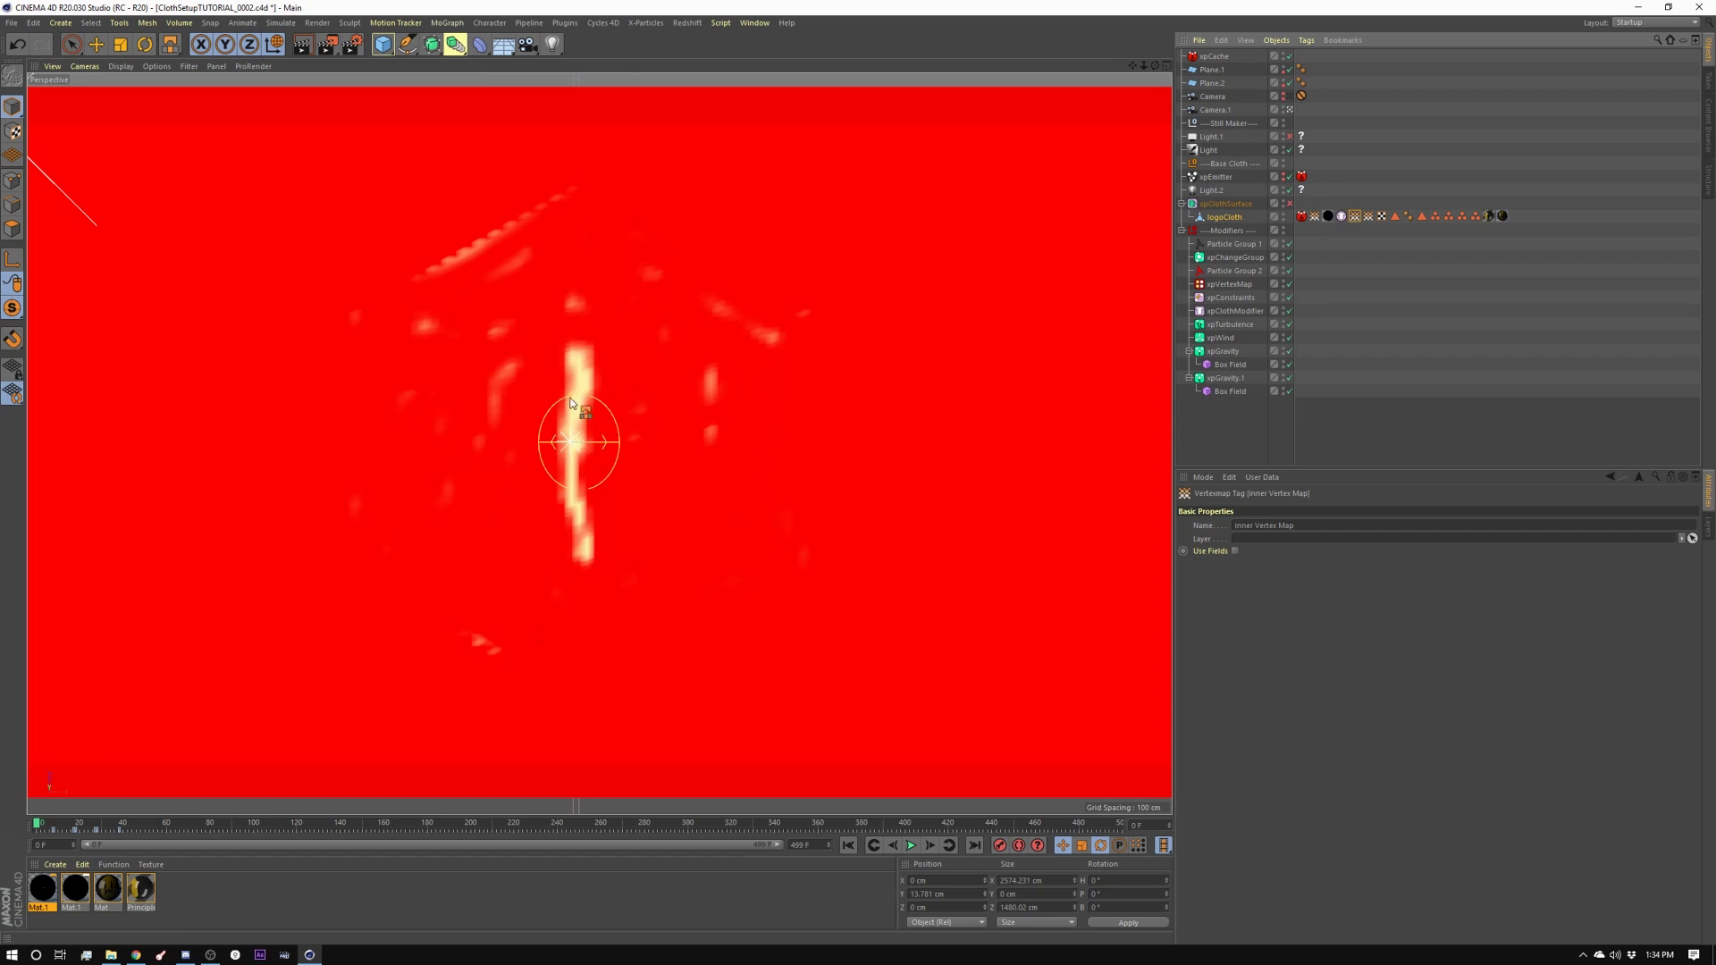
click(1340, 217)
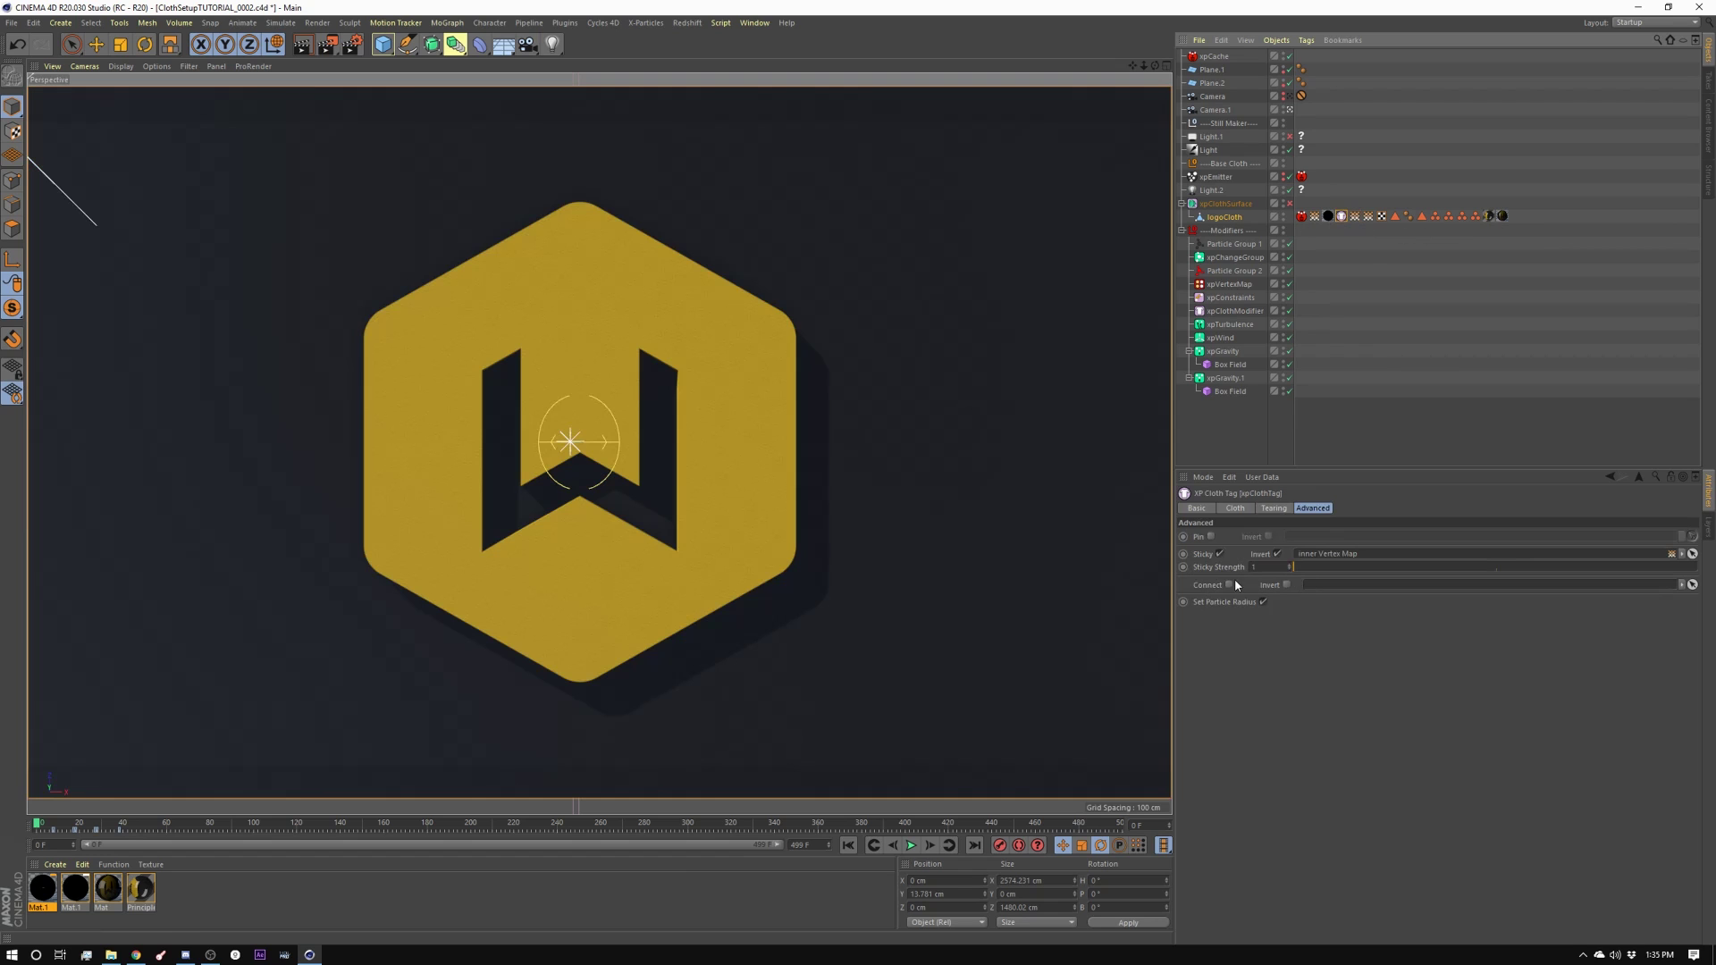
click(1259, 568)
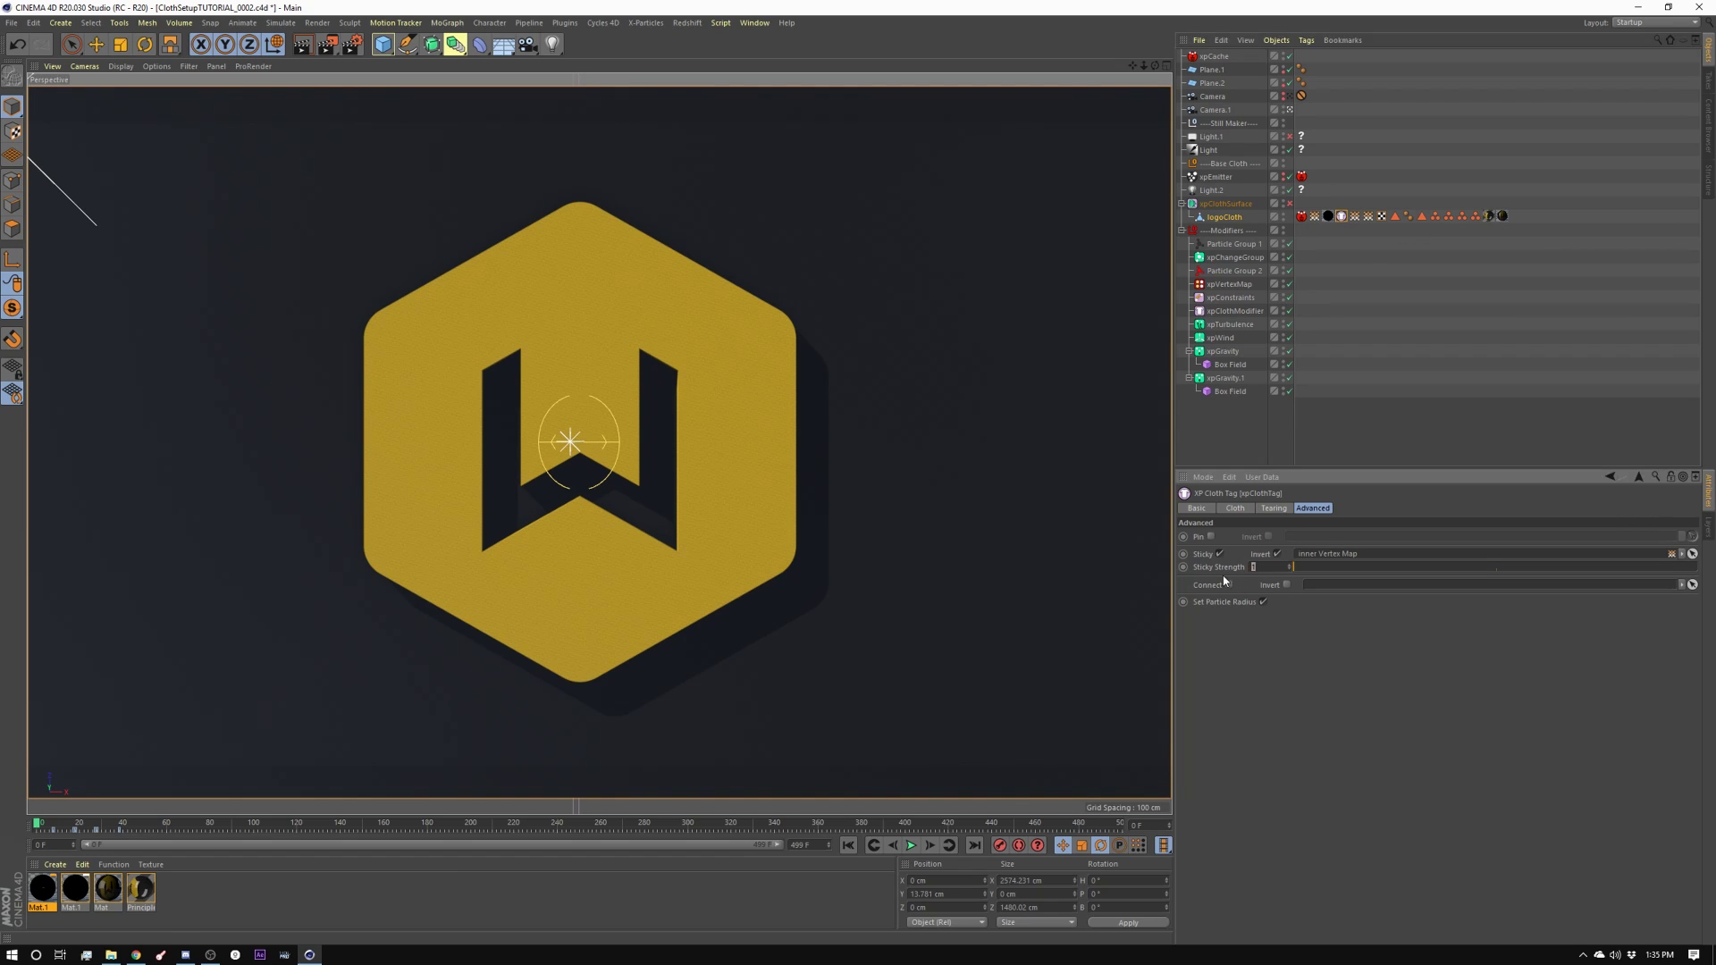
Review xpClothSurface's Thickness, Angle and Mode, then scrub to frame 47 and the render to 63
click(1221, 204)
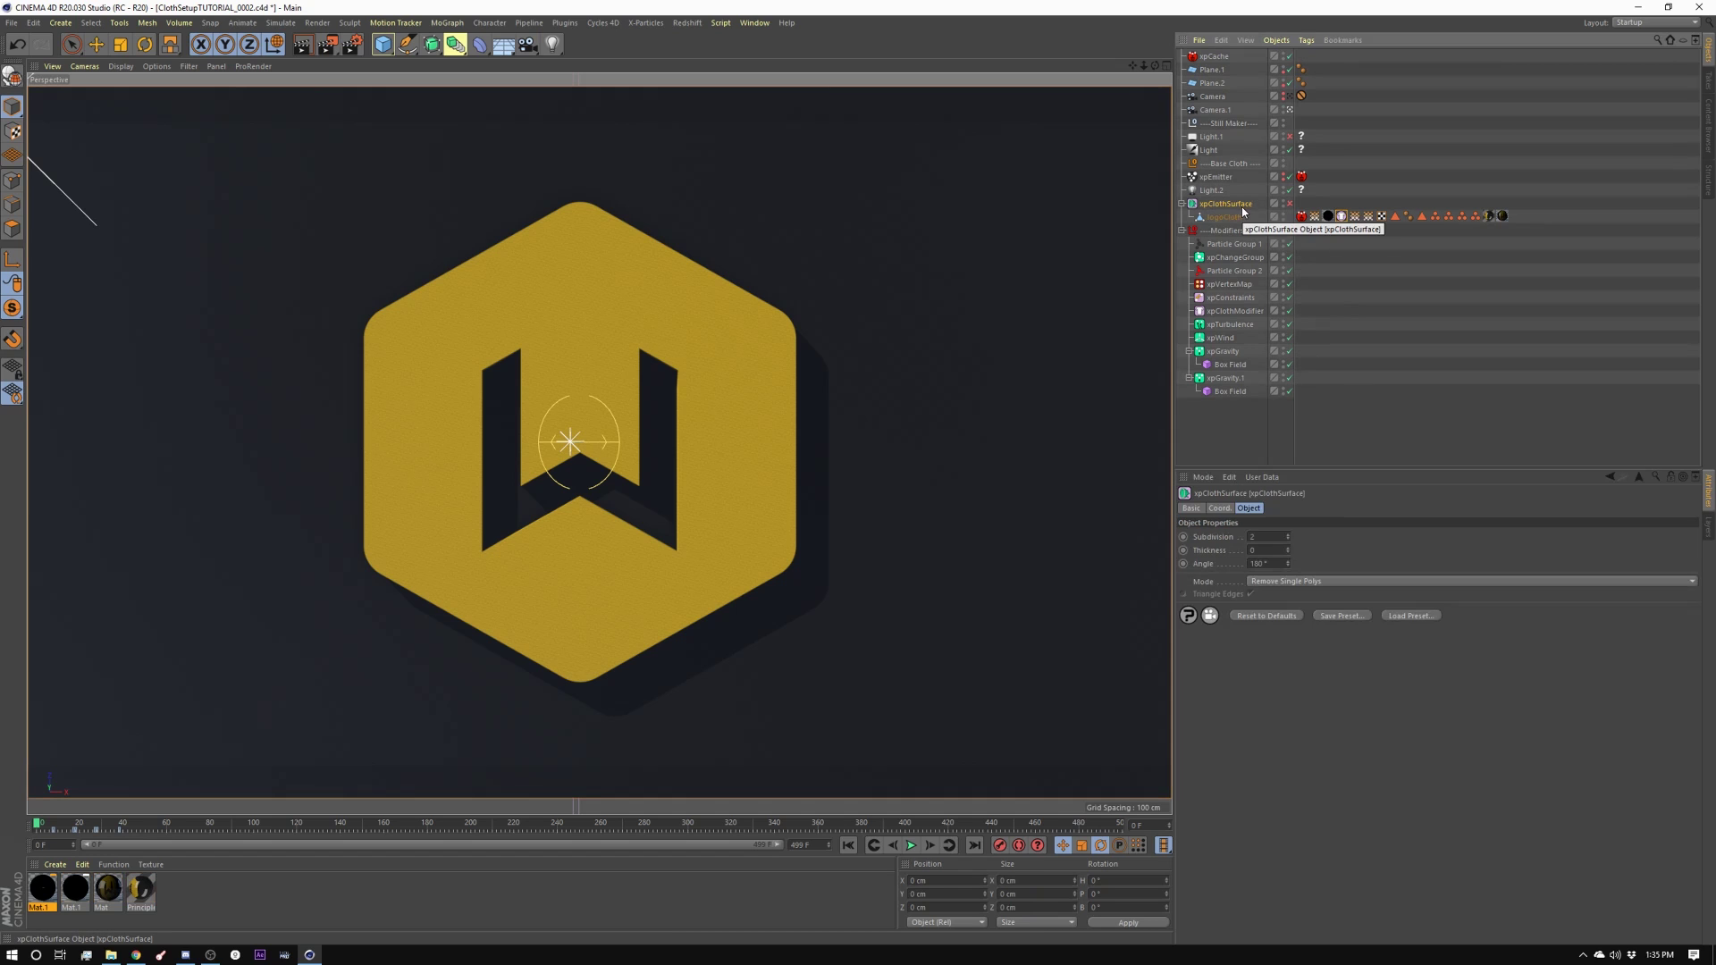
click(1251, 551)
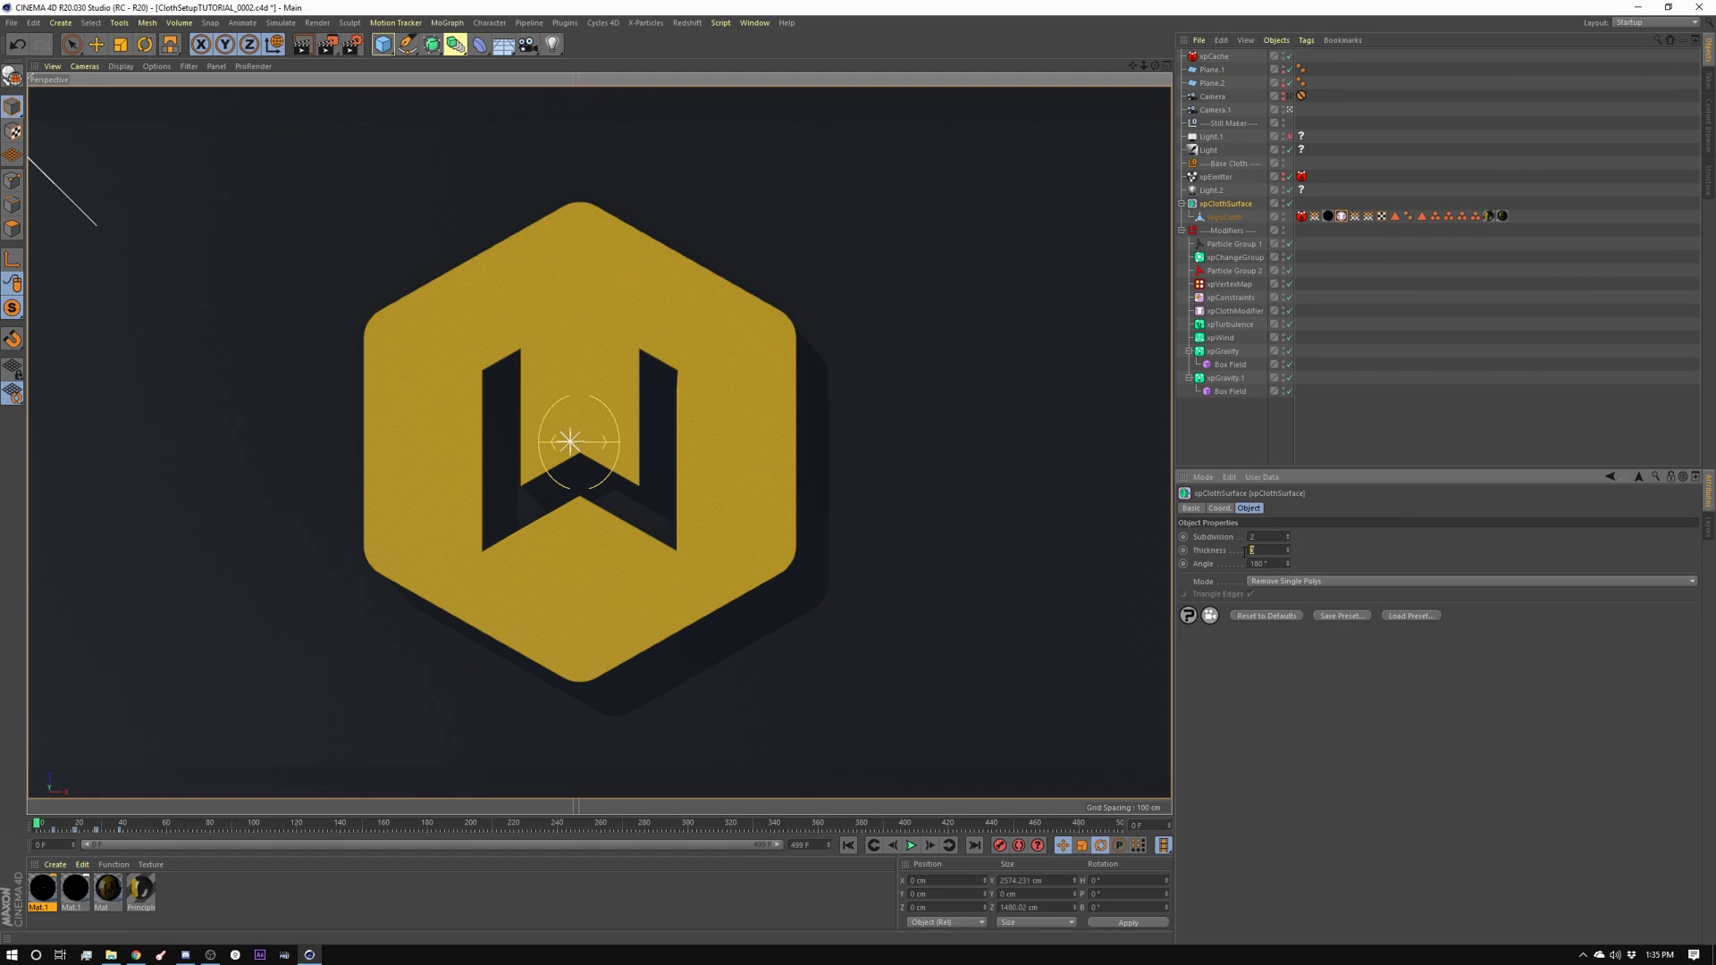
key(Tab)
click(1312, 581)
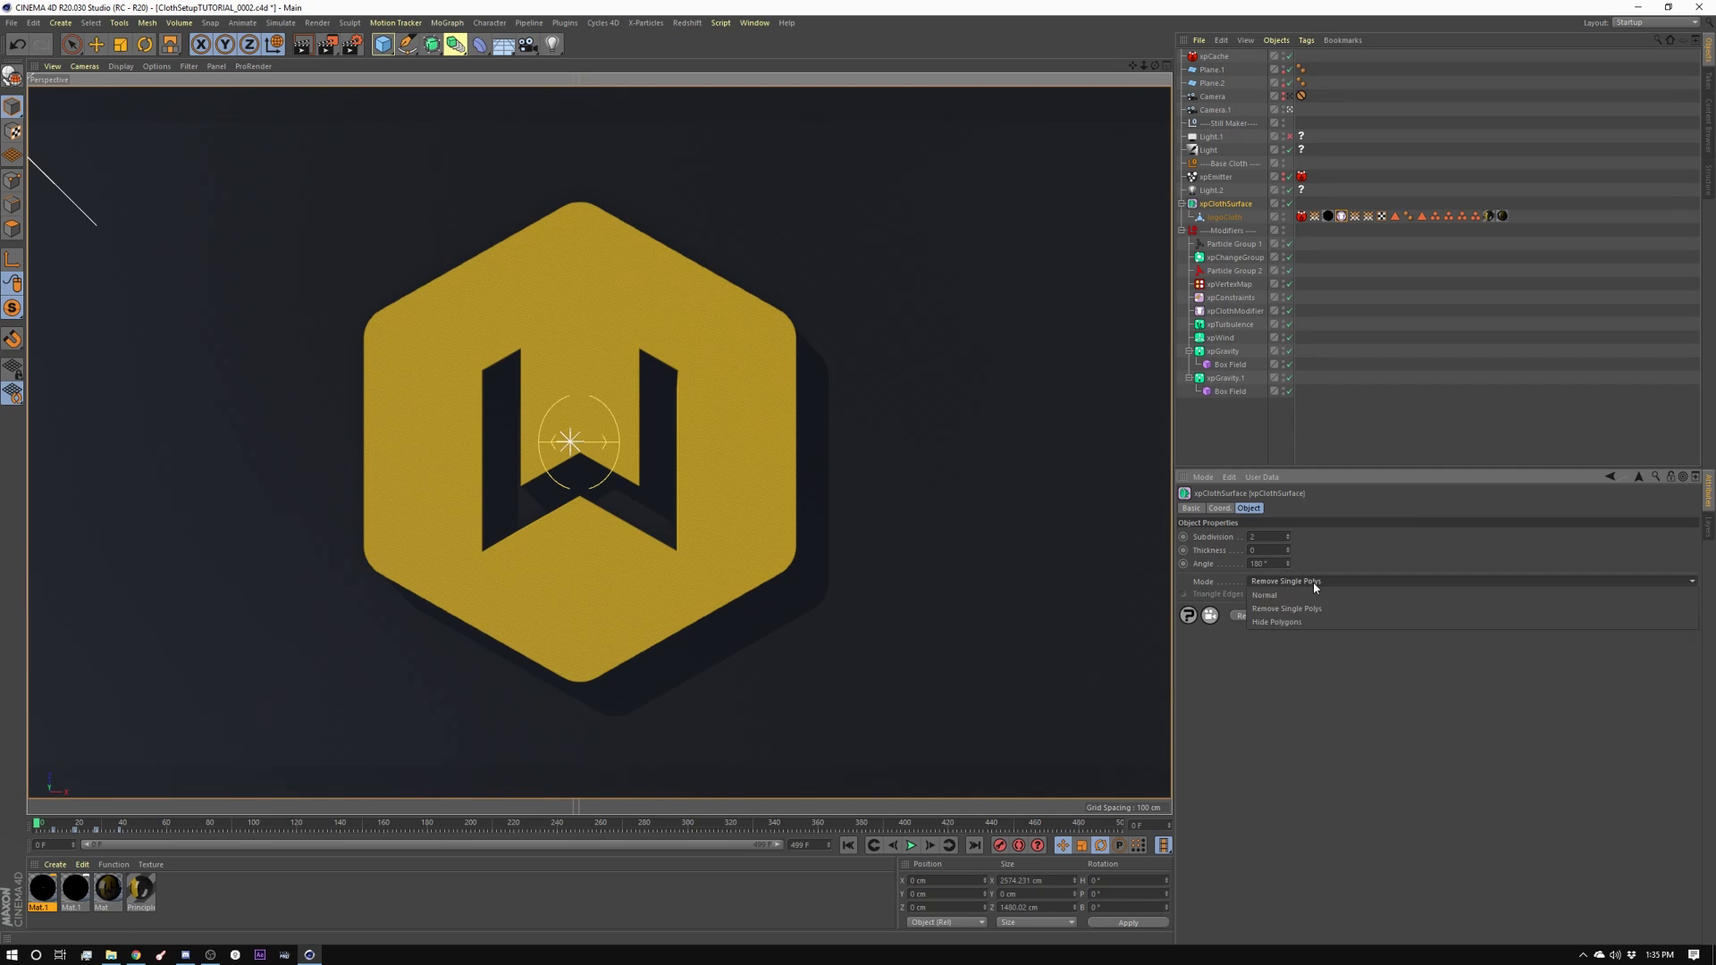
click(1305, 638)
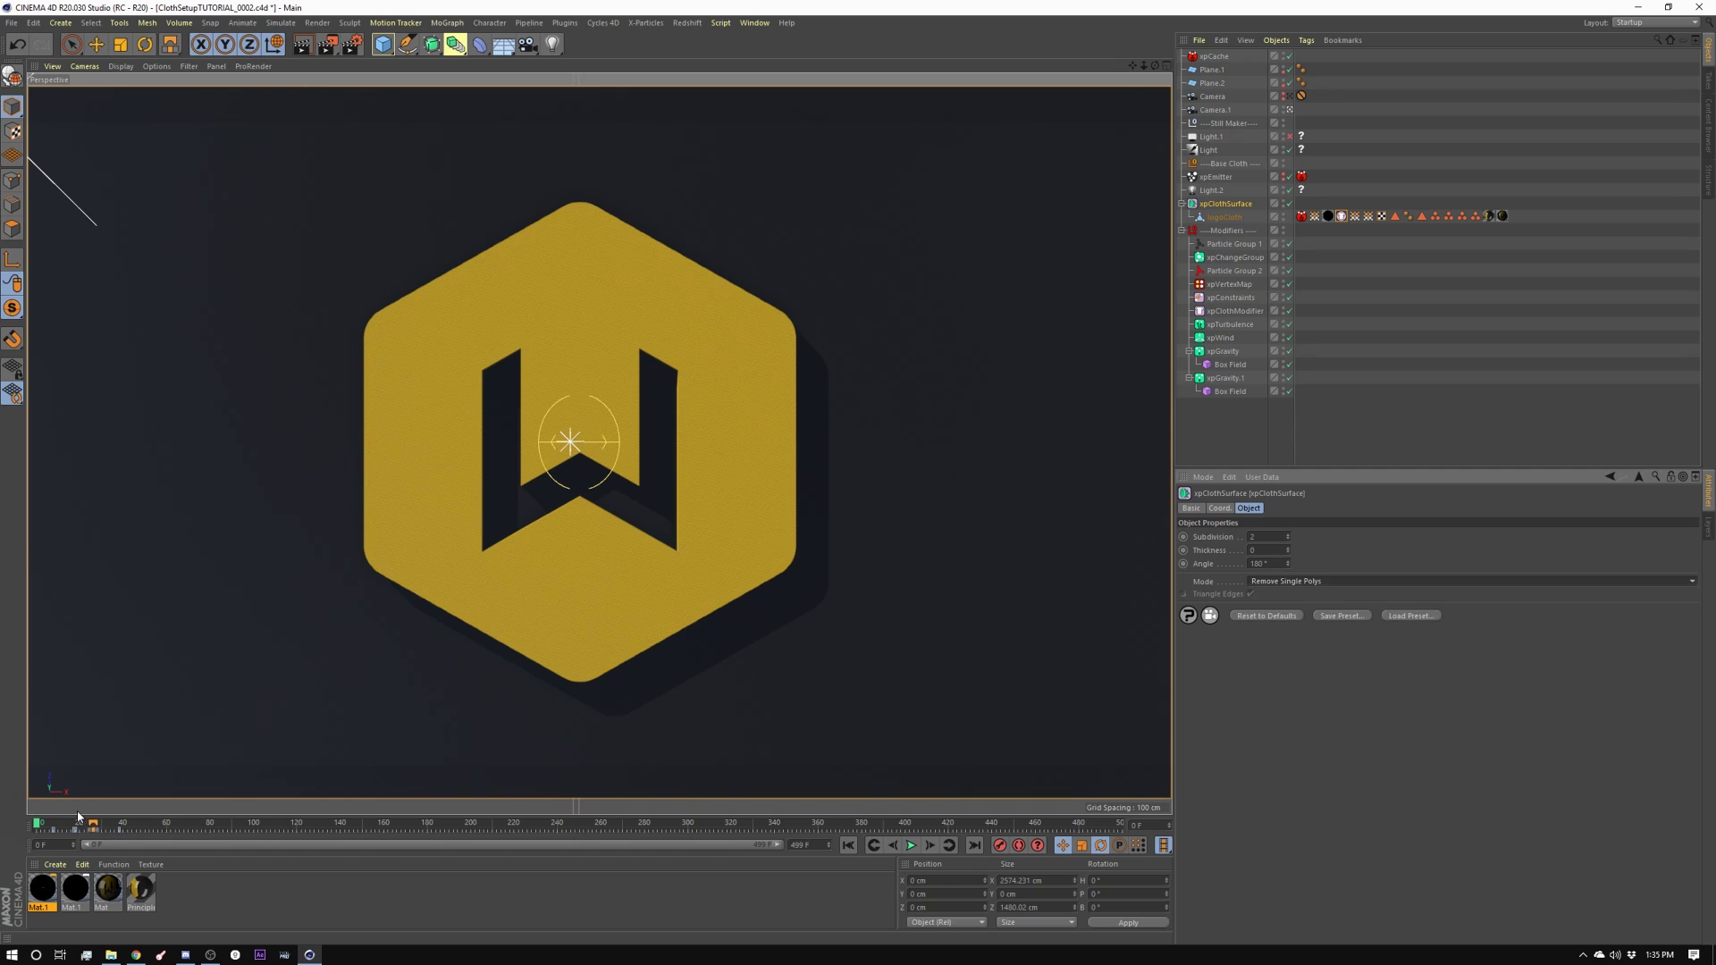
drag(49, 826, 139, 824)
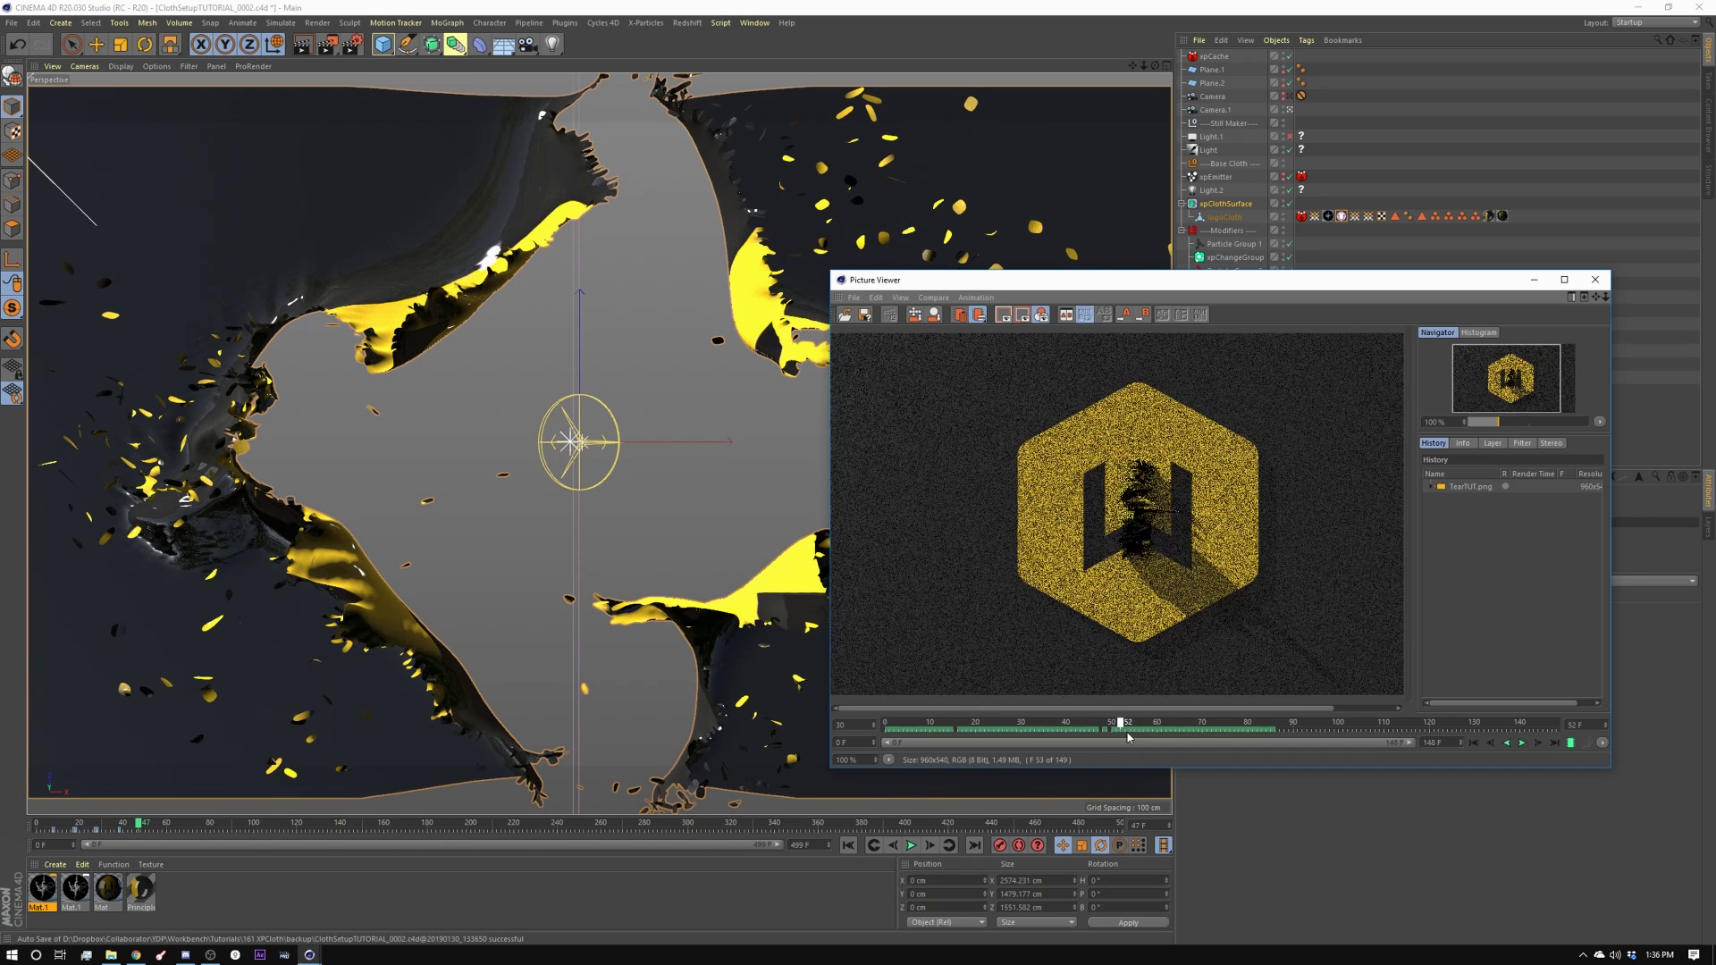
drag(1126, 733, 1166, 729)
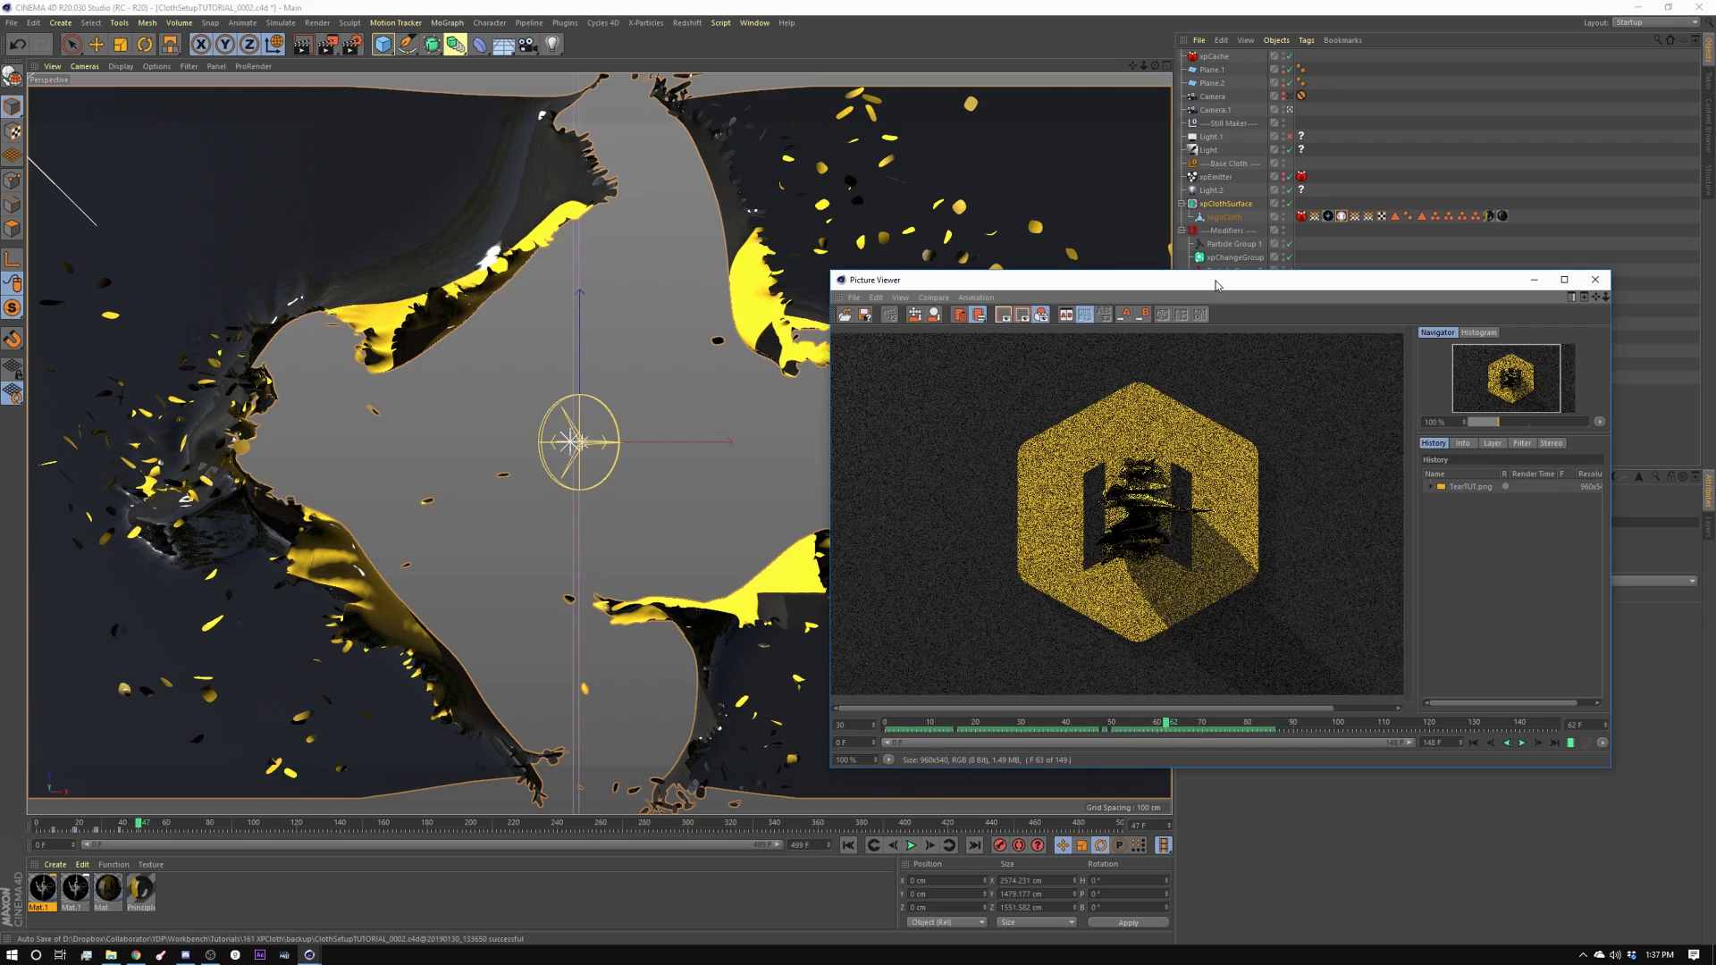
Move the Picture Viewer window further left
drag(1219, 286, 1107, 272)
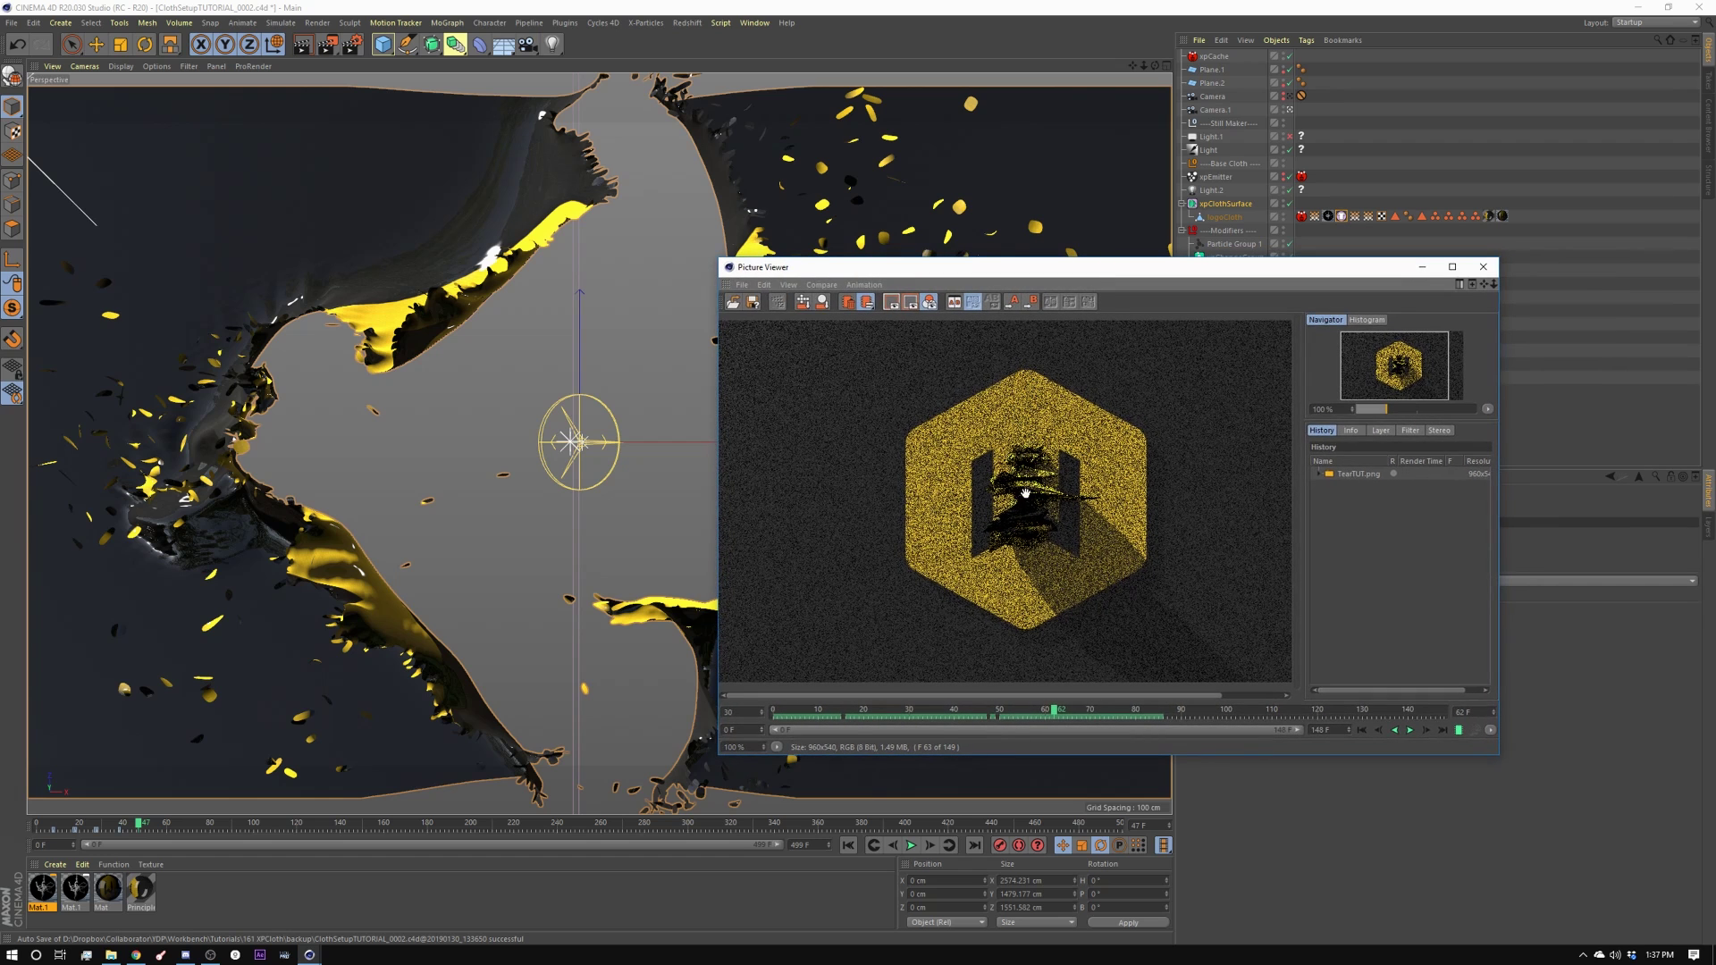